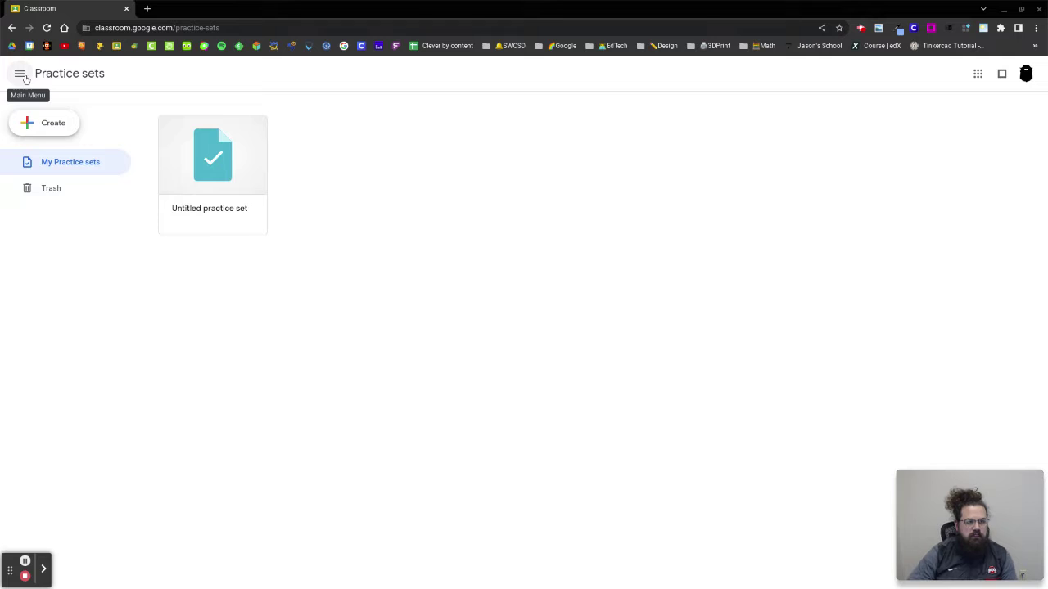
pyautogui.click(20, 74)
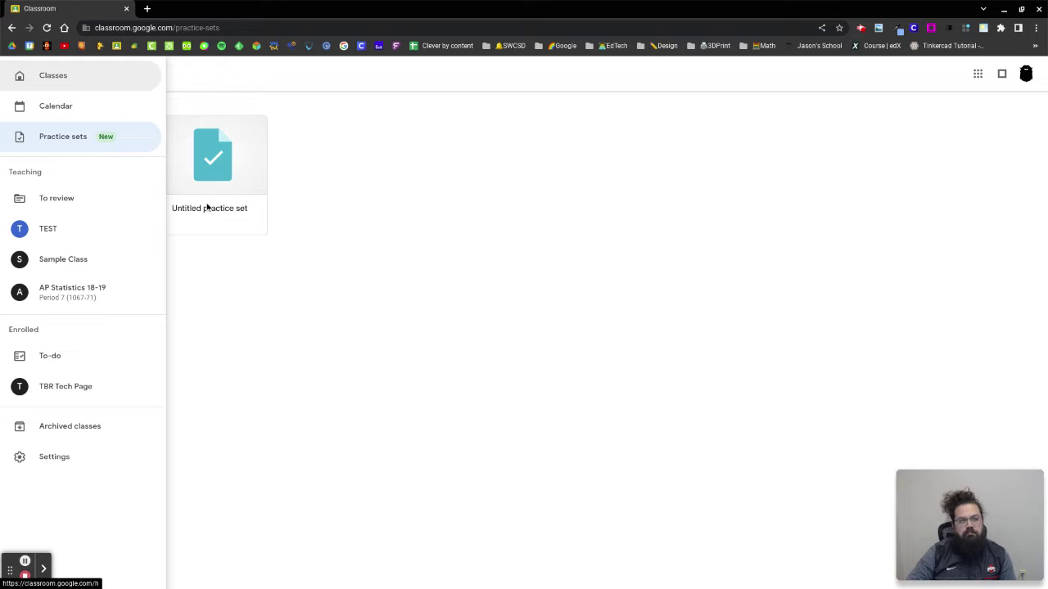
pyautogui.click(361, 189)
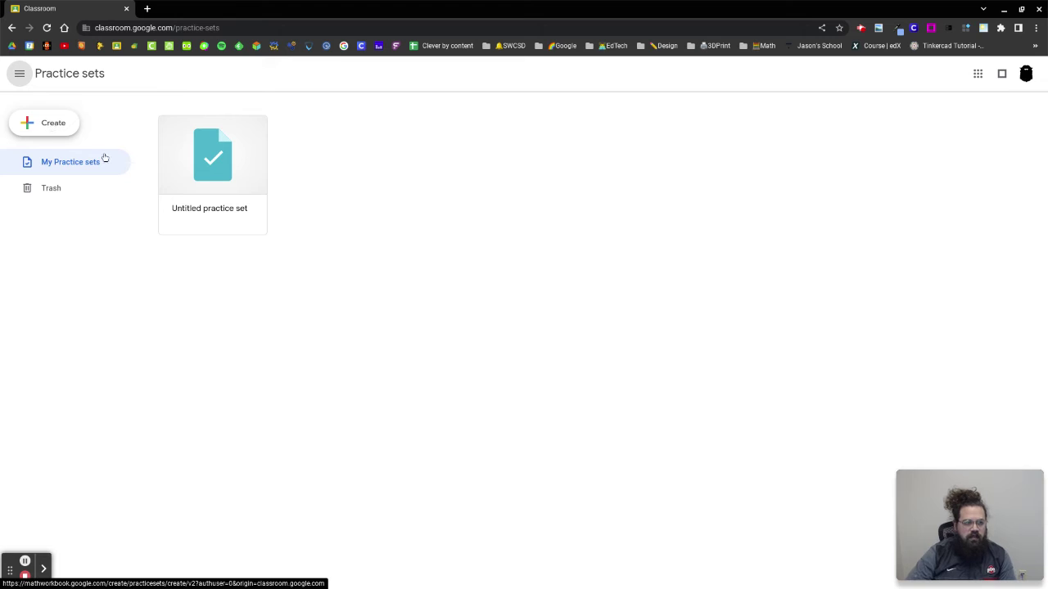
# Create a new practice set and title it "Exit Ticket November 7"
pyautogui.click(45, 122)
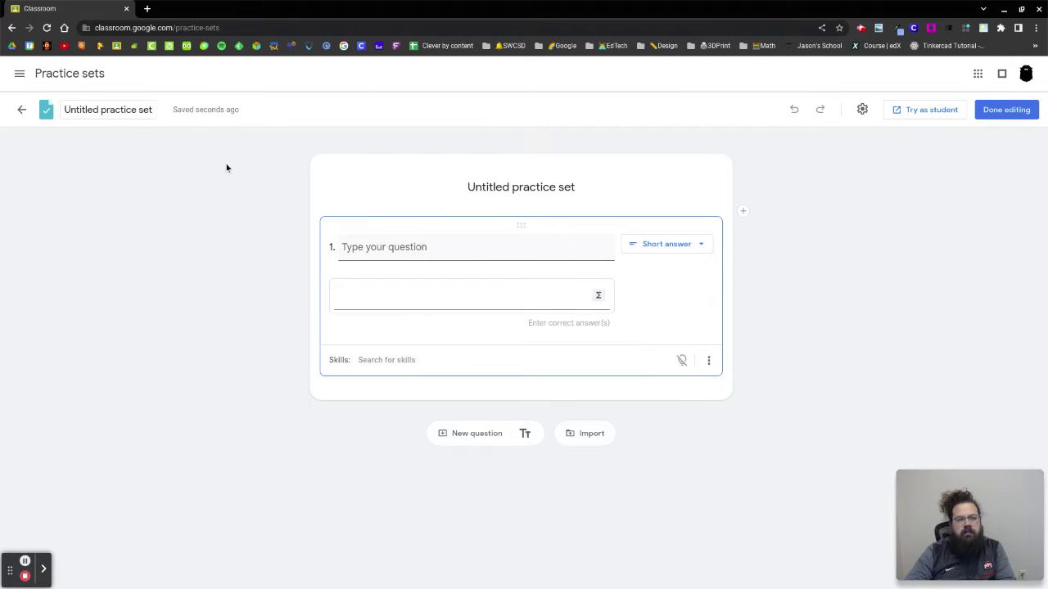
pyautogui.click(517, 197)
pyautogui.write('Exit')
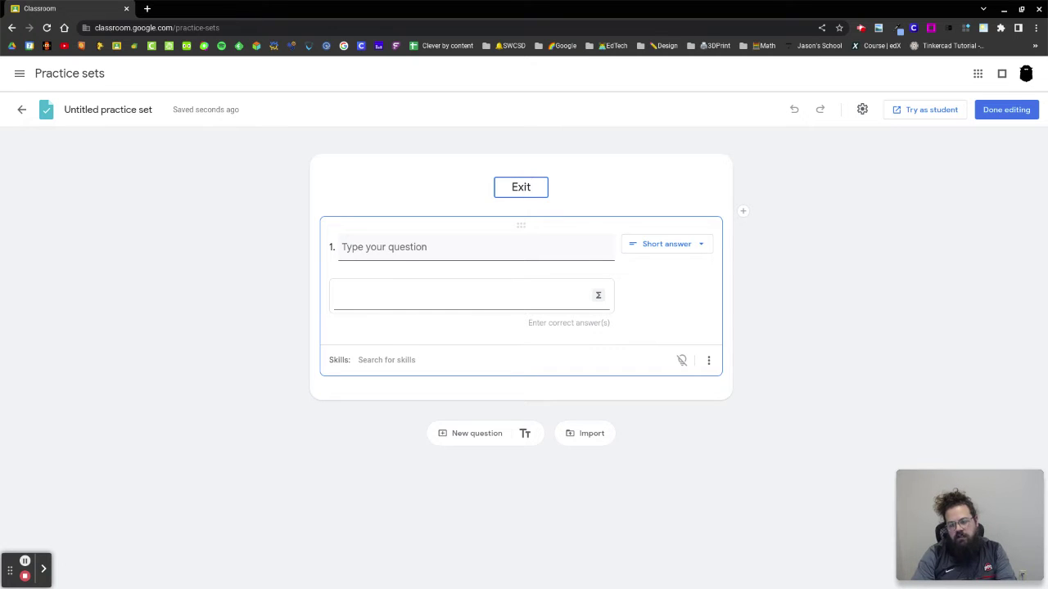
pyautogui.write(' Ticket ')
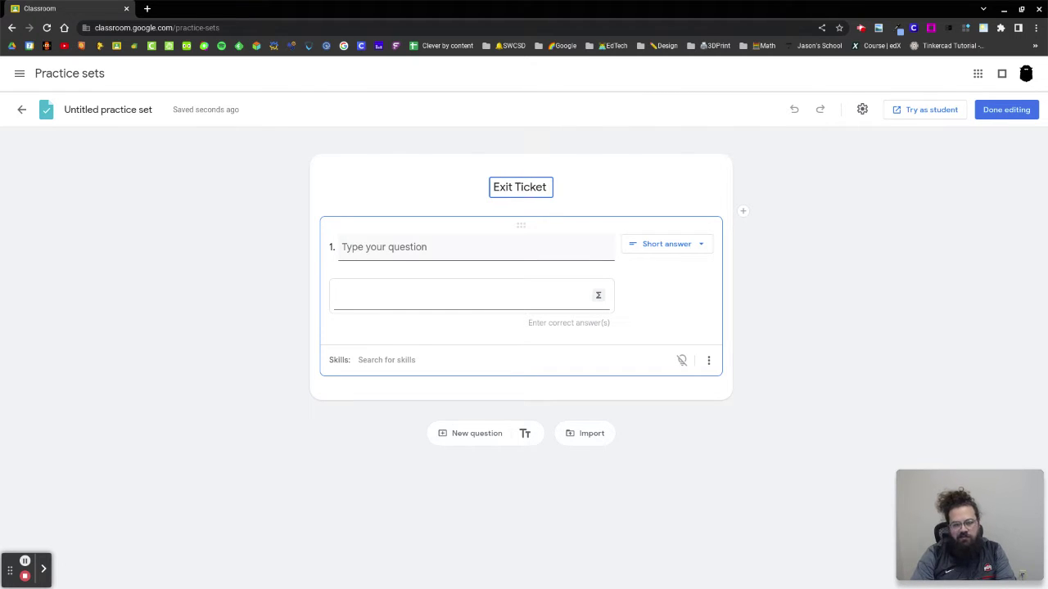
pyautogui.write('November 7')
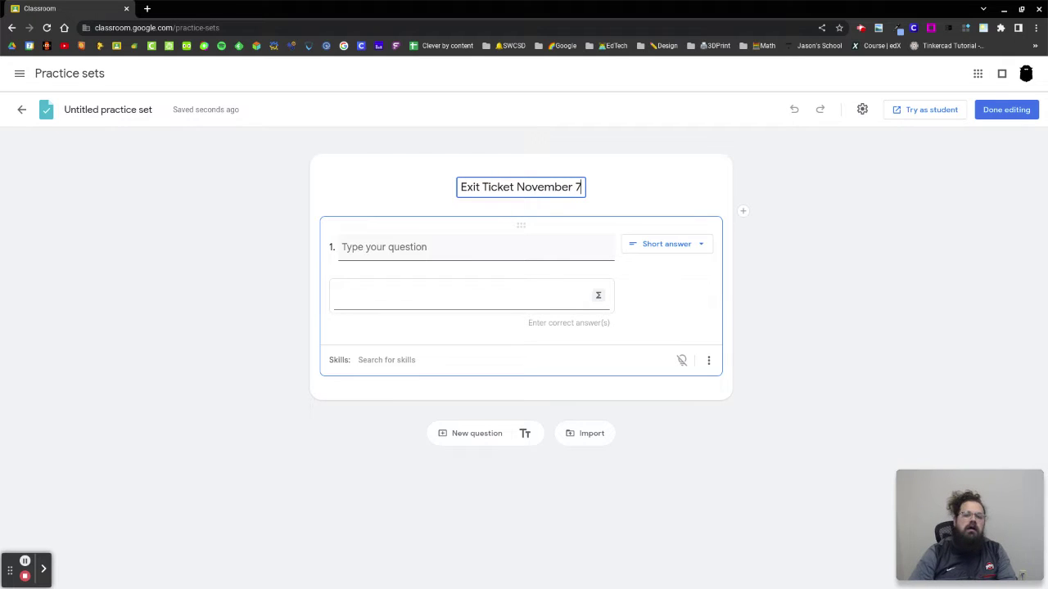
pyautogui.press('Return')
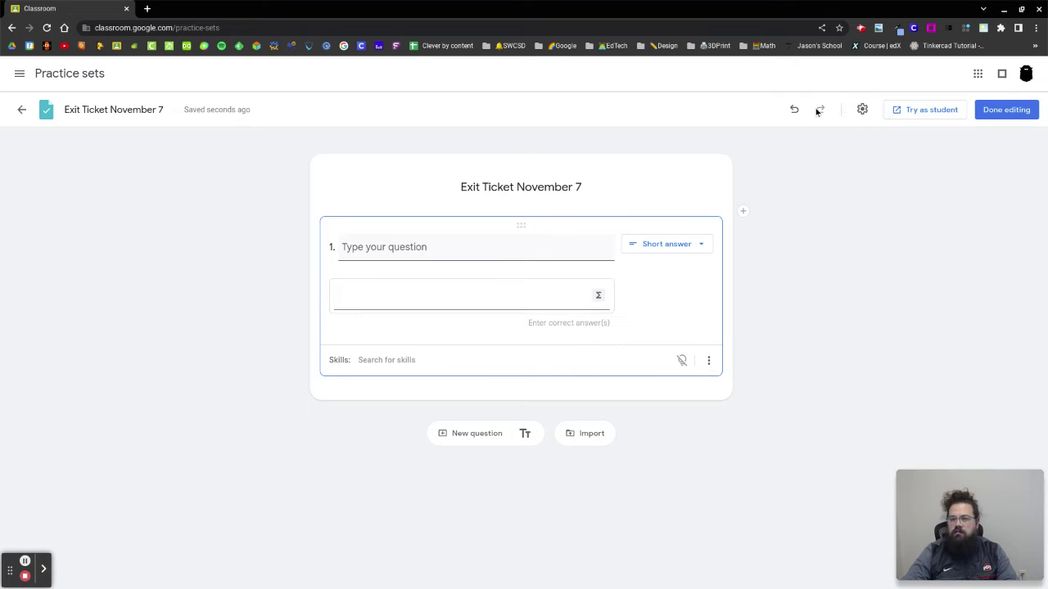
# Allow equivalent answers in the practice set's autograding settings and save them
pyautogui.click(863, 111)
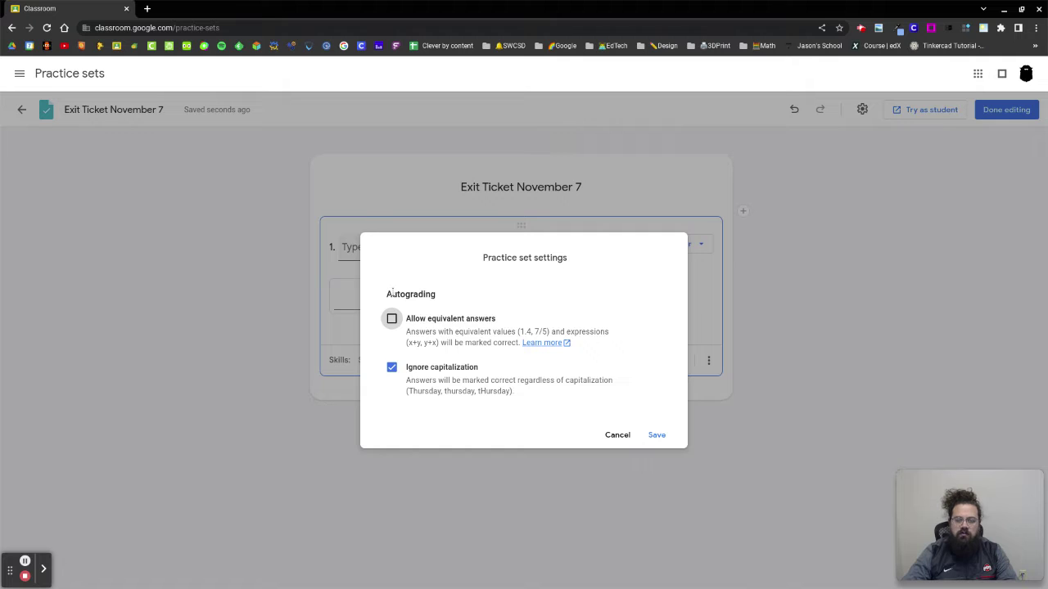
pyautogui.click(391, 318)
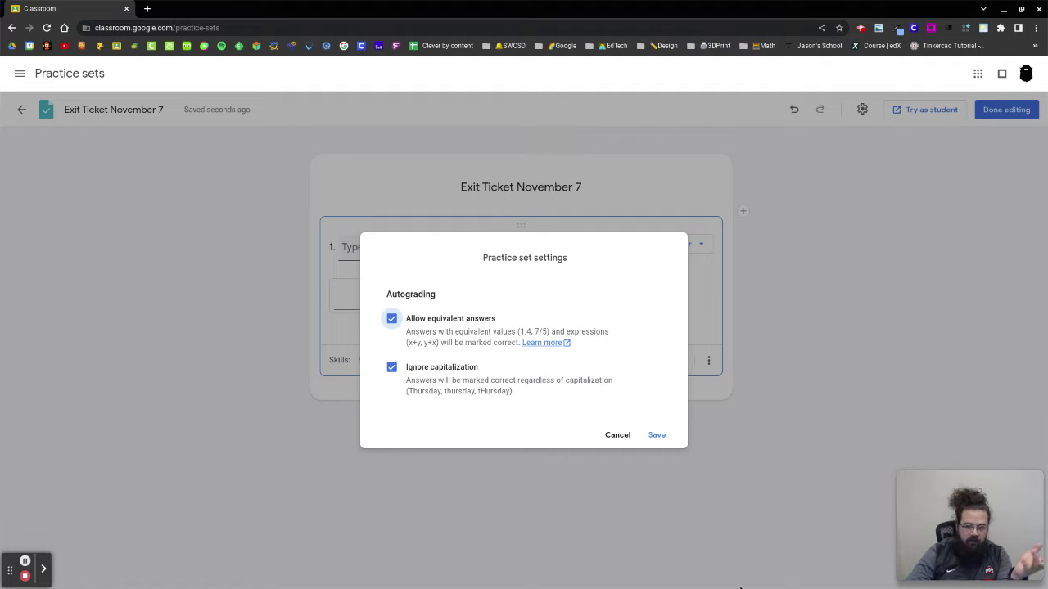
pyautogui.moveTo(739, 586)
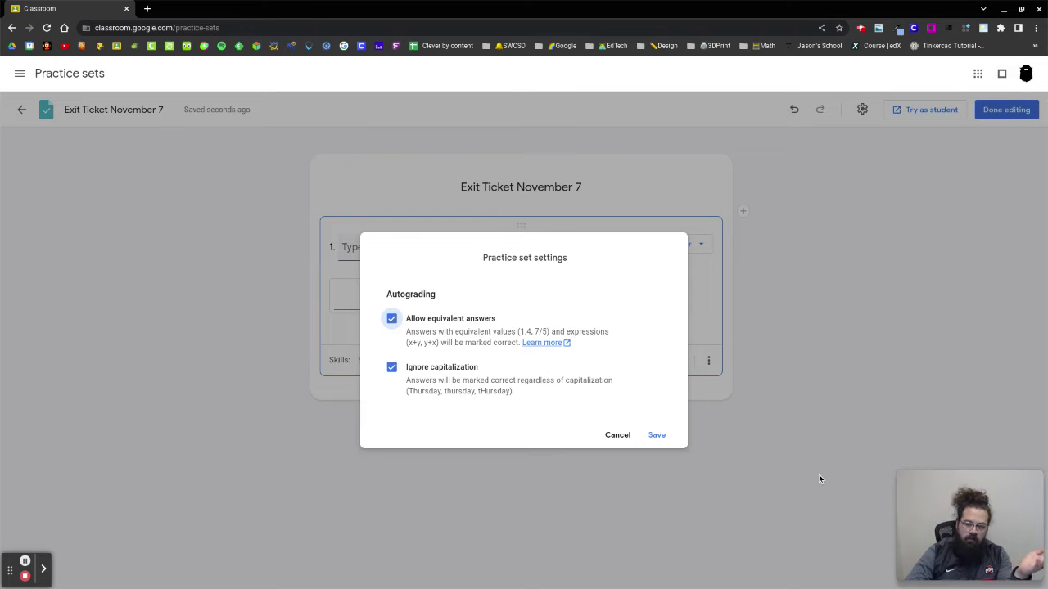
pyautogui.click(669, 434)
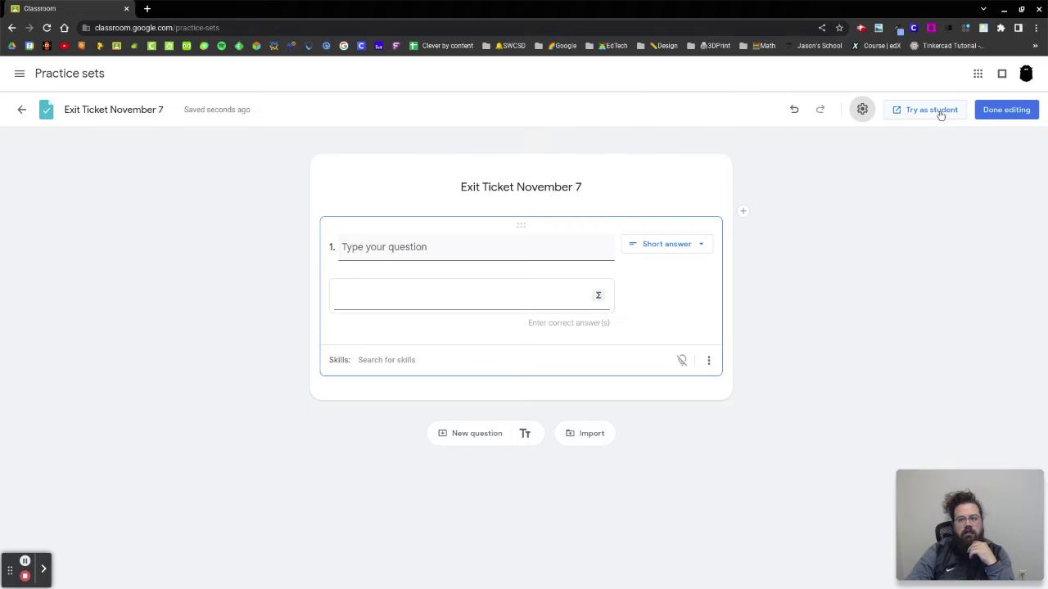
# Make question 1 single-select and enter its text as "Election day is Wednesday, November 9 this year."
pyautogui.click(465, 247)
pyautogui.click(647, 246)
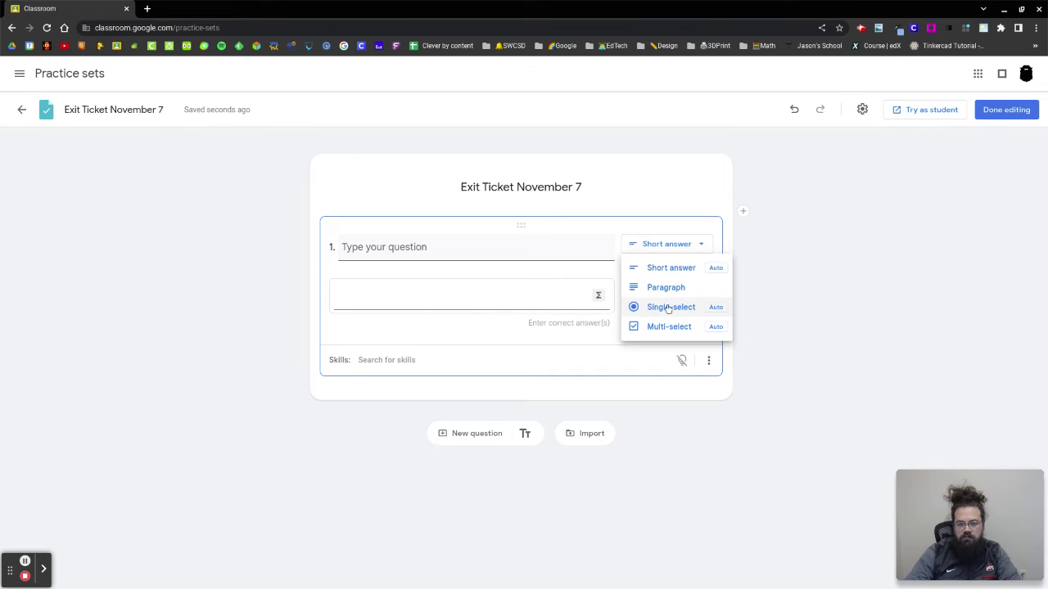
pyautogui.click(435, 259)
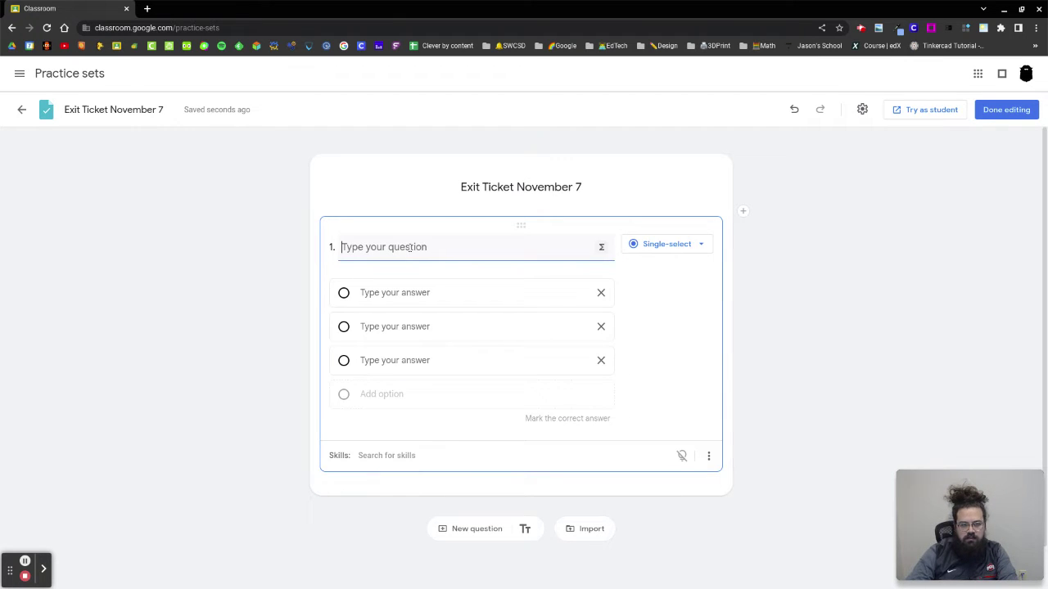
pyautogui.write('Election ')
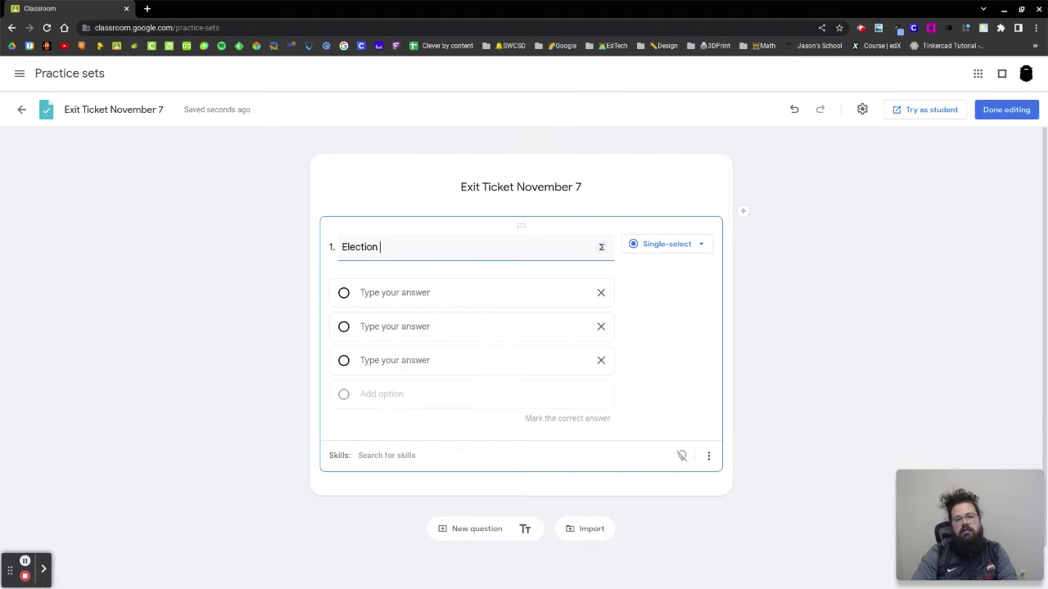
pyautogui.write('daay')
pyautogui.press('BackSpace')
pyautogui.press('BackSpace')
pyautogui.write('y ')
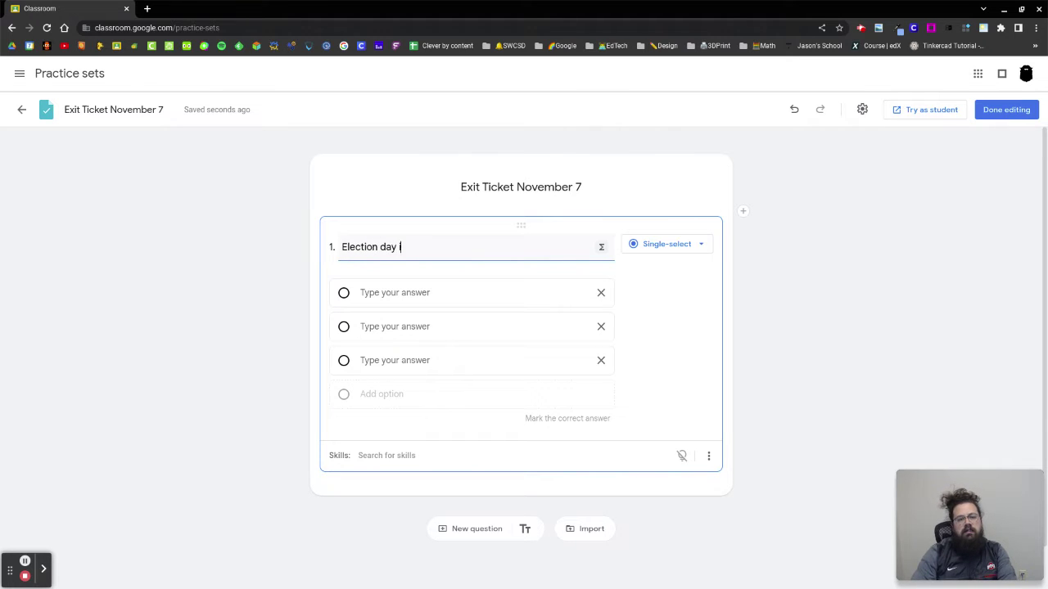
pyautogui.write('is Wedn')
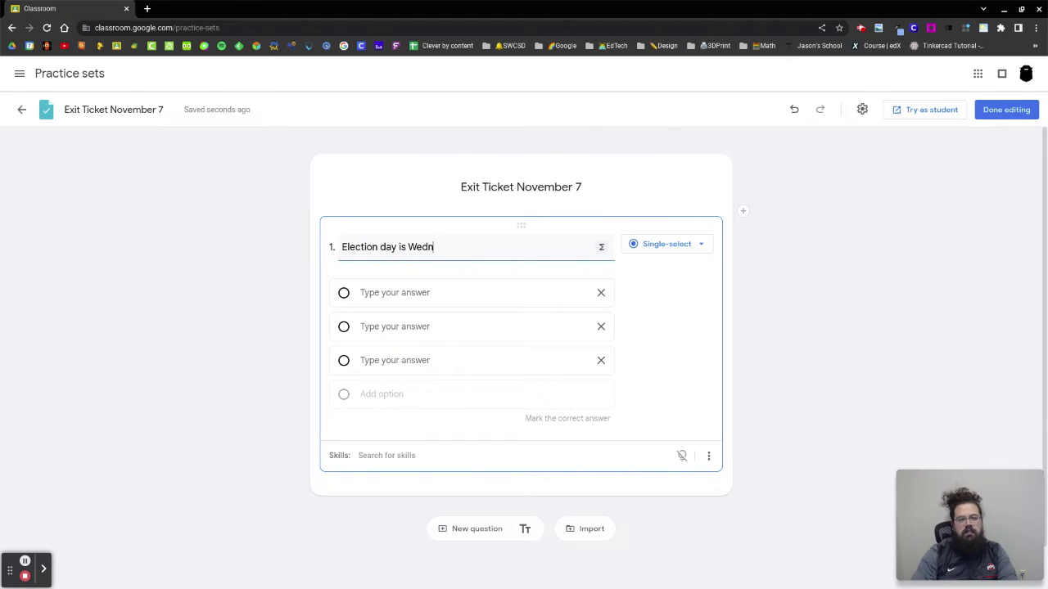
pyautogui.write('esday, N')
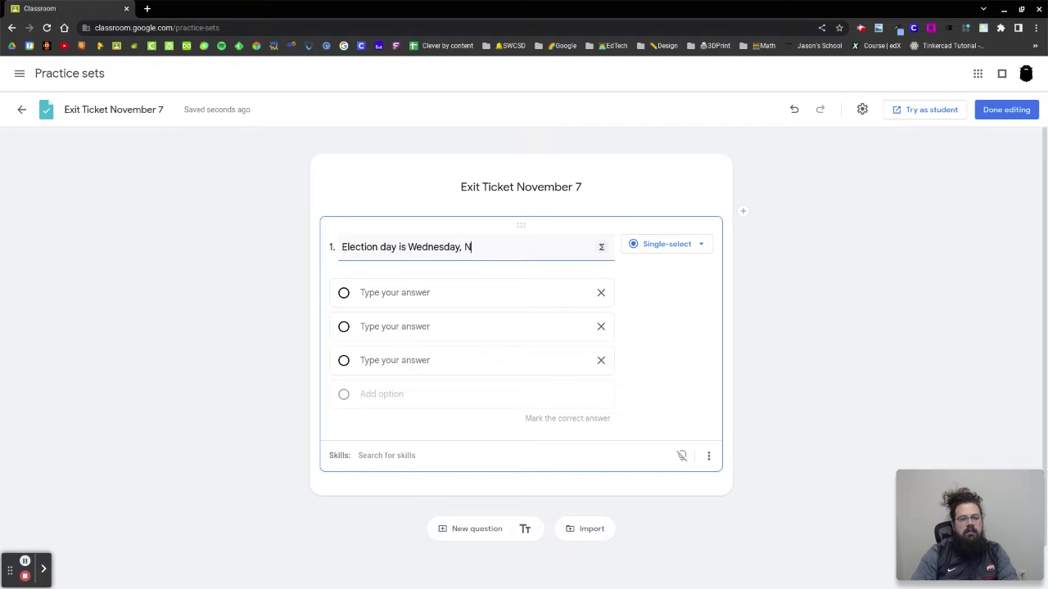
pyautogui.write('ovembe')
pyautogui.press('BackSpace')
pyautogui.write('ber 9')
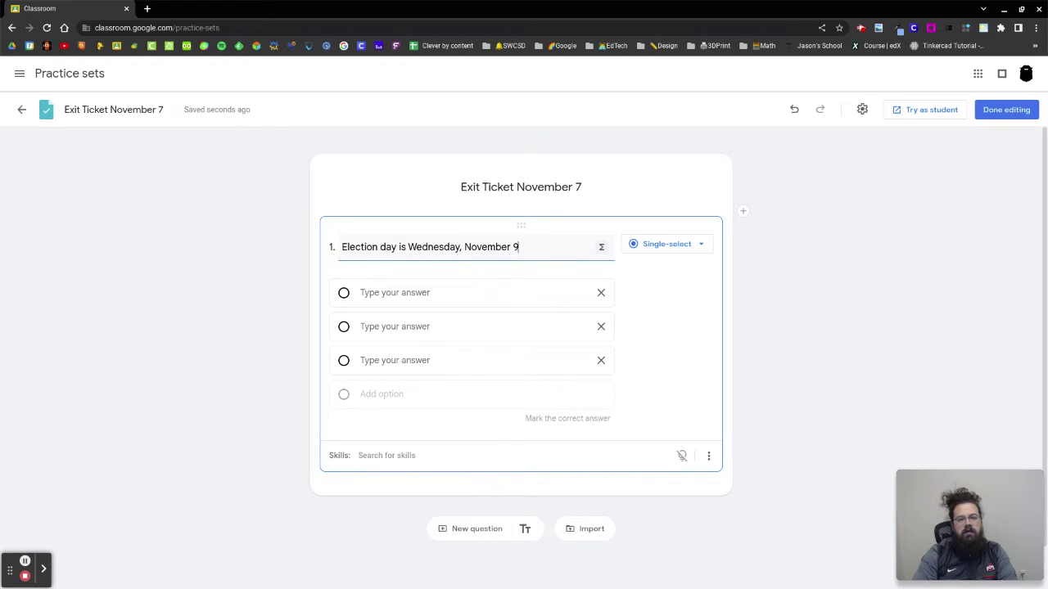
pyautogui.write(' this year')
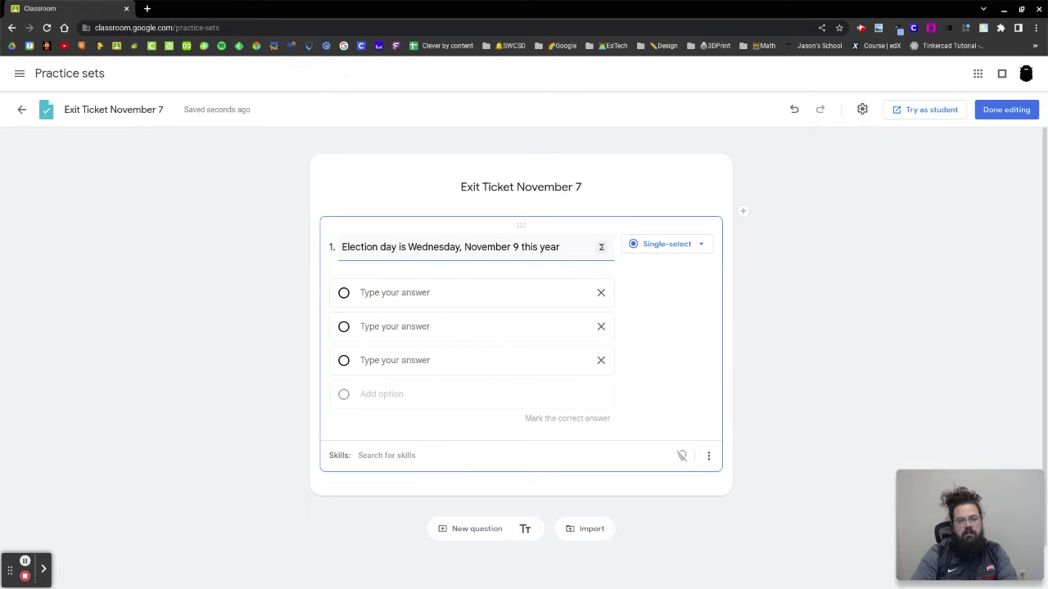
pyautogui.write('.')
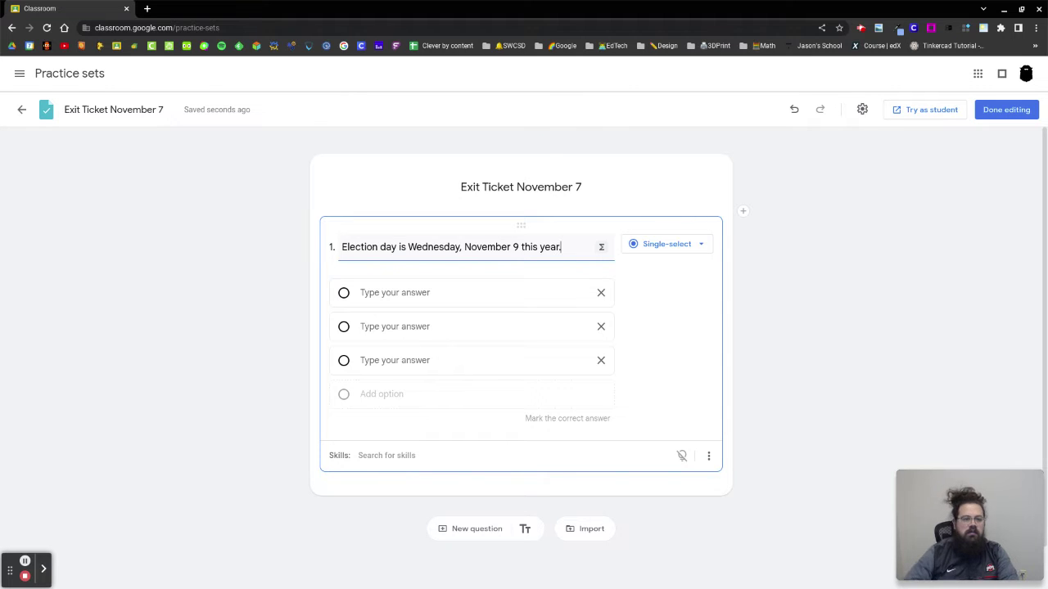
# Give question 1 only the answer options True and False, and mark False as the correct answer
pyautogui.press('Tab')
pyautogui.press('Tab')
pyautogui.write('True')
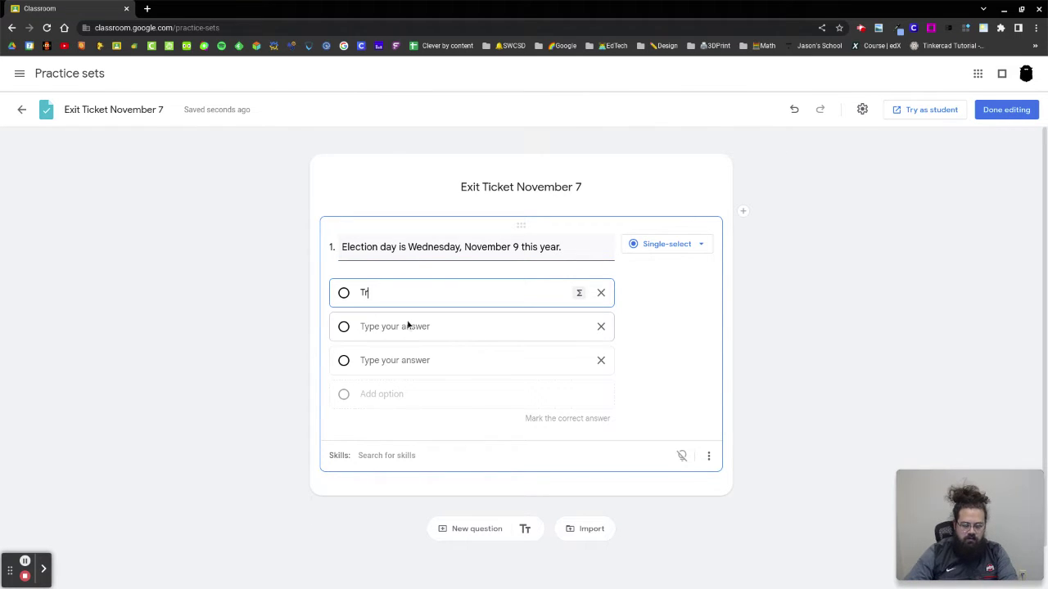
pyautogui.press('Tab')
pyautogui.press('Tab')
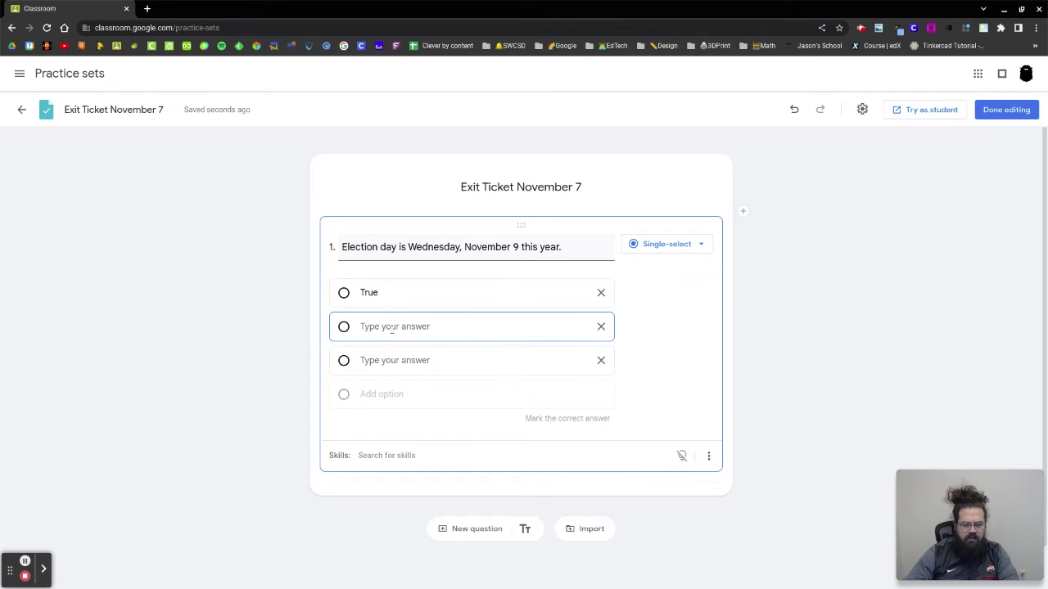
pyautogui.write('False')
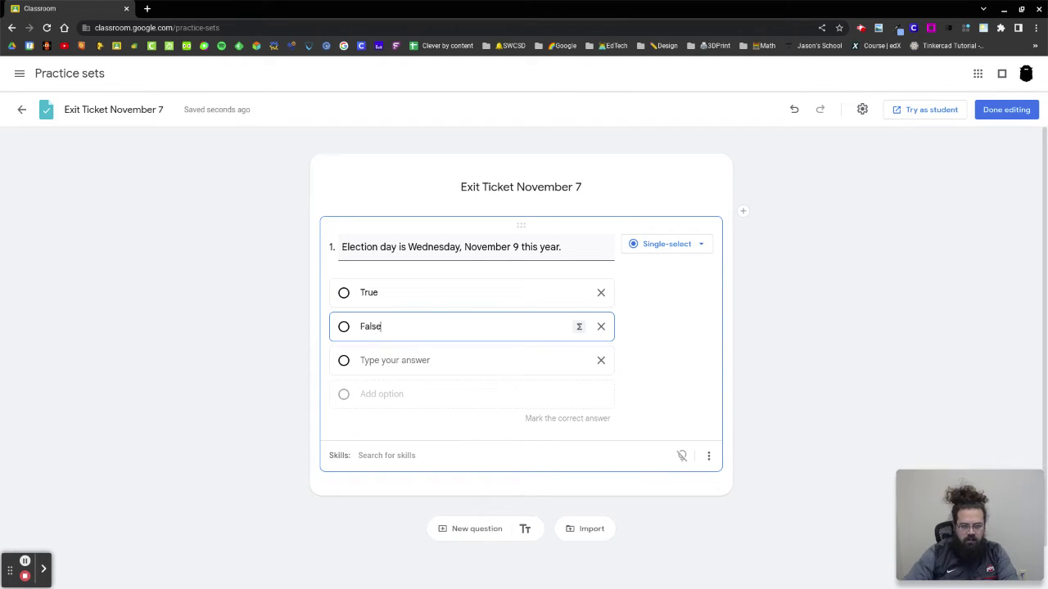
pyautogui.click(604, 360)
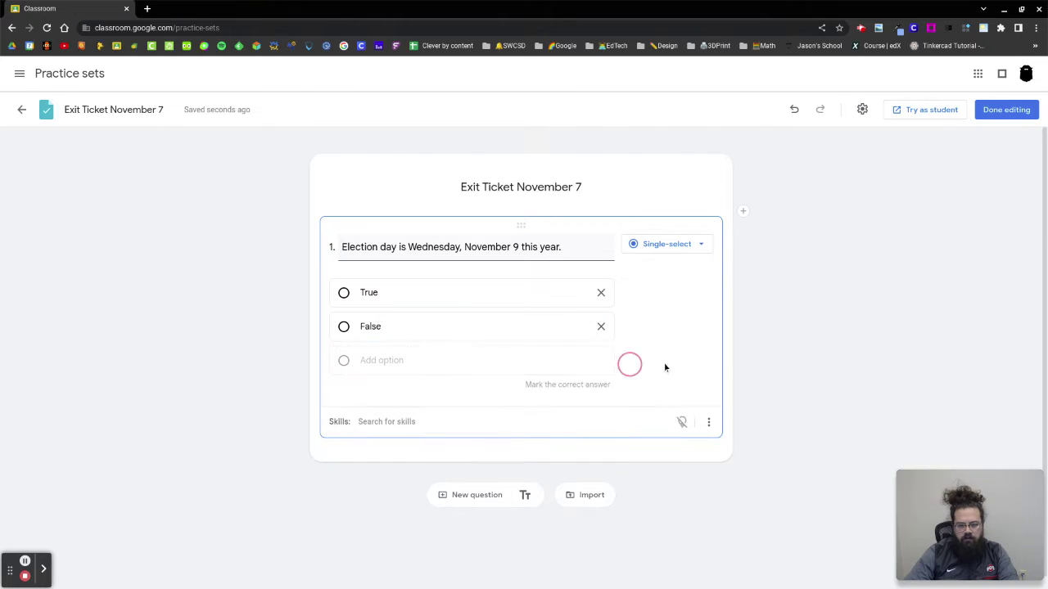
pyautogui.click(345, 326)
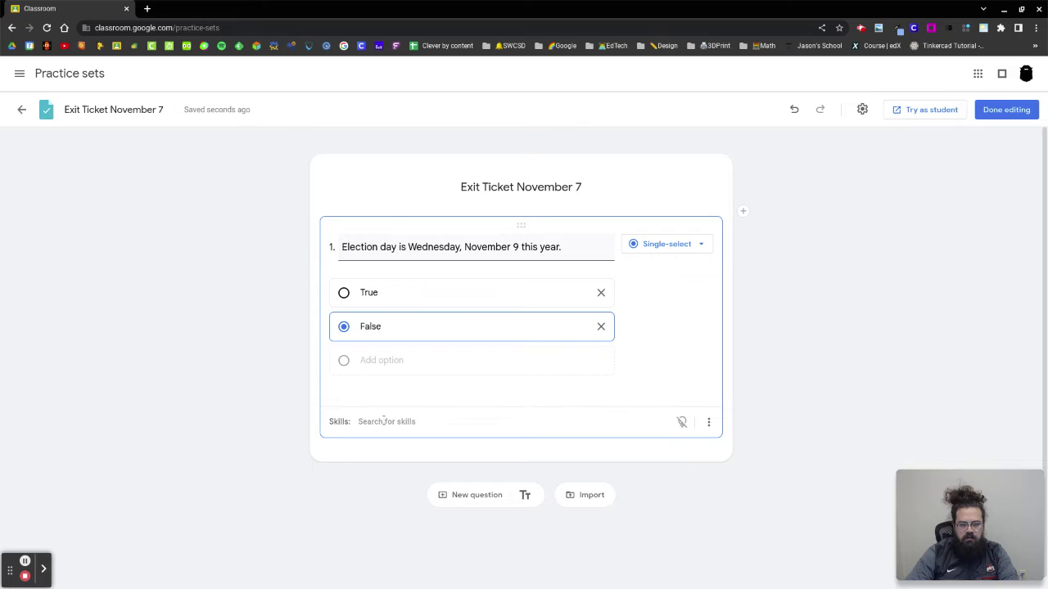
# Search the skills for question 1 with "election" and clear the search without adding a skill
pyautogui.click(375, 420)
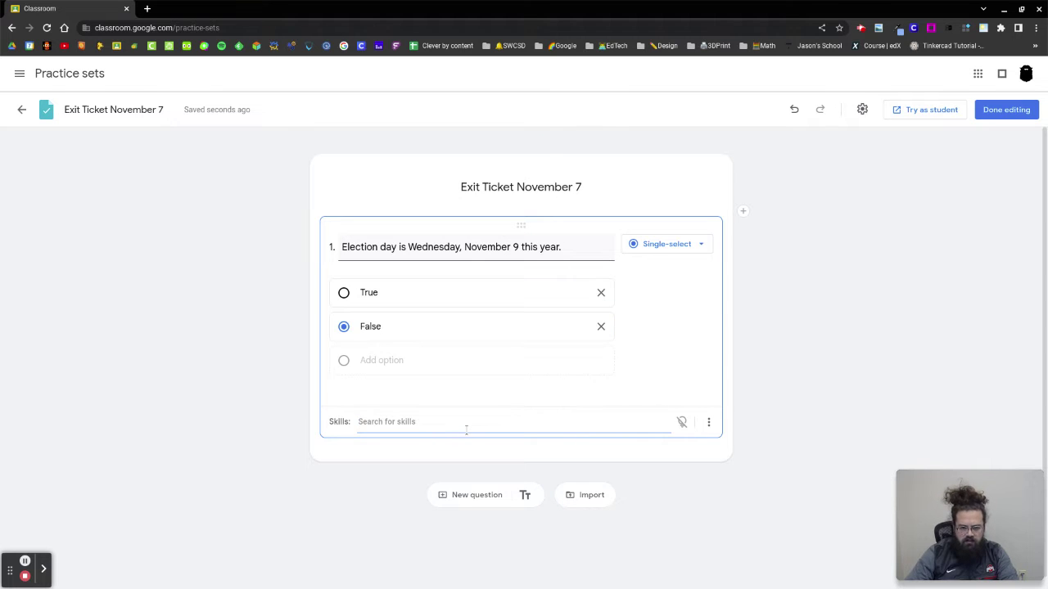
pyautogui.write('election')
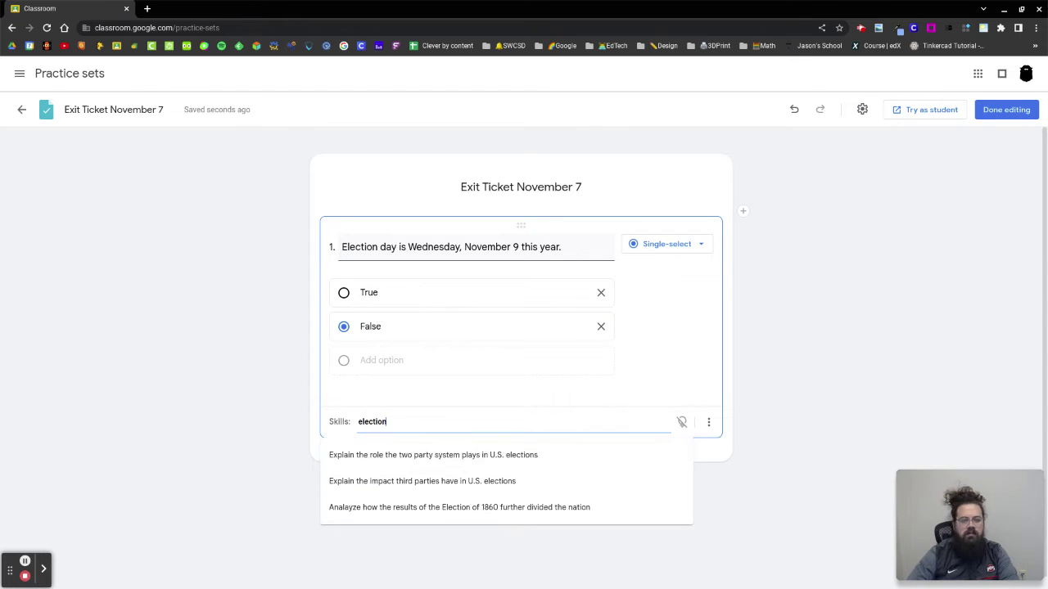
pyautogui.press('Down')
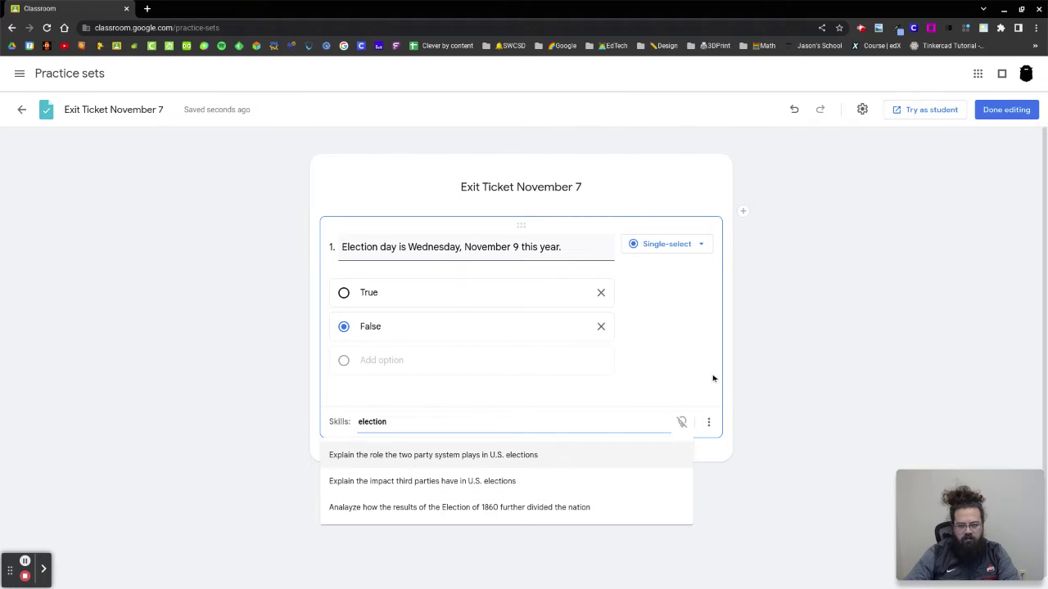
pyautogui.doubleClick(410, 421)
pyautogui.press('BackSpace')
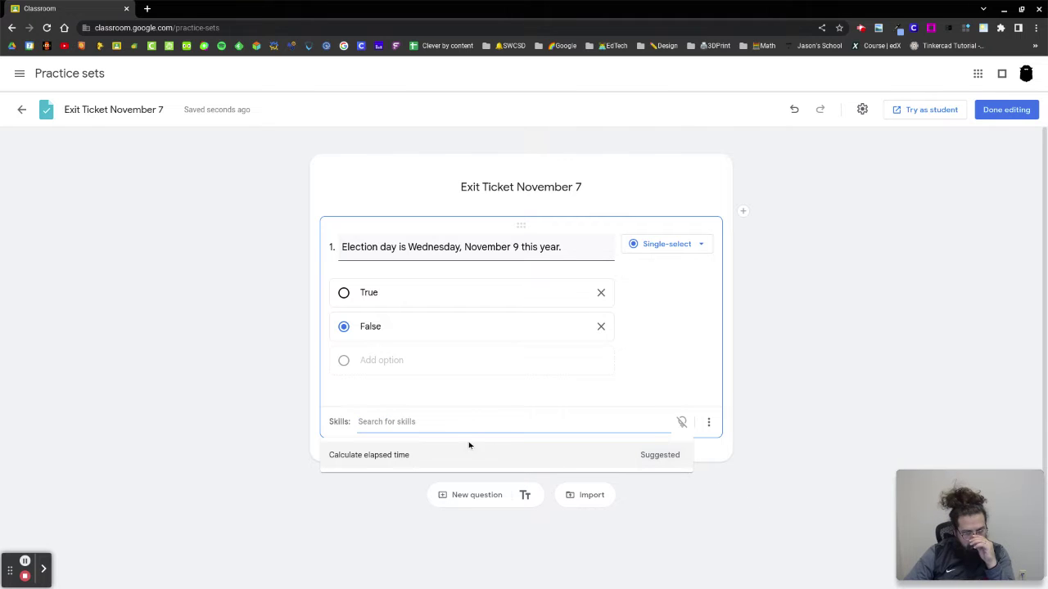
pyautogui.click(810, 424)
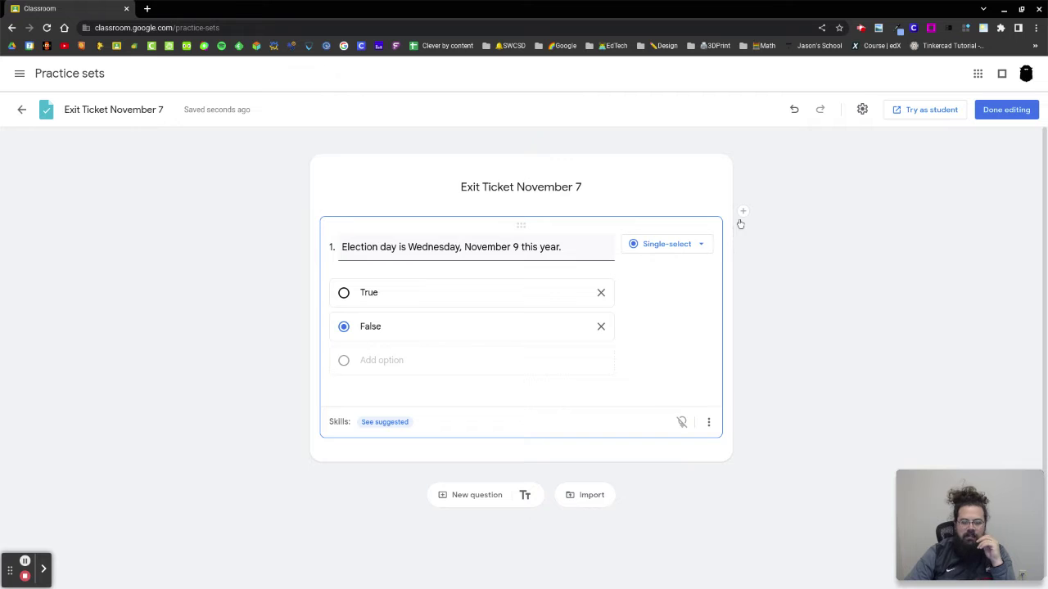
# Insert an empty text block below question 1 and remove it again
pyautogui.click(526, 496)
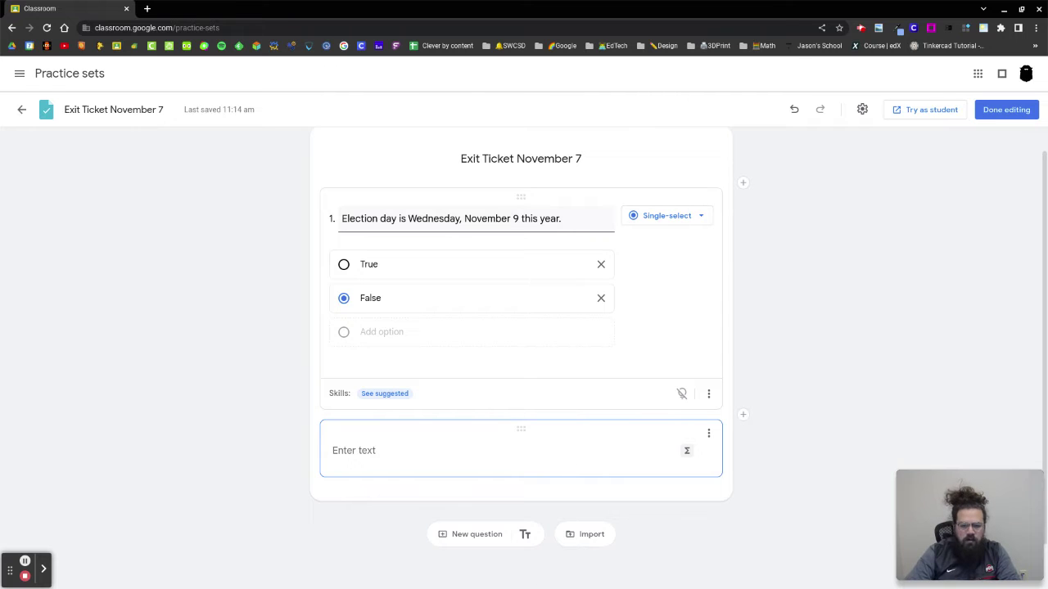
pyautogui.moveTo(577, 583)
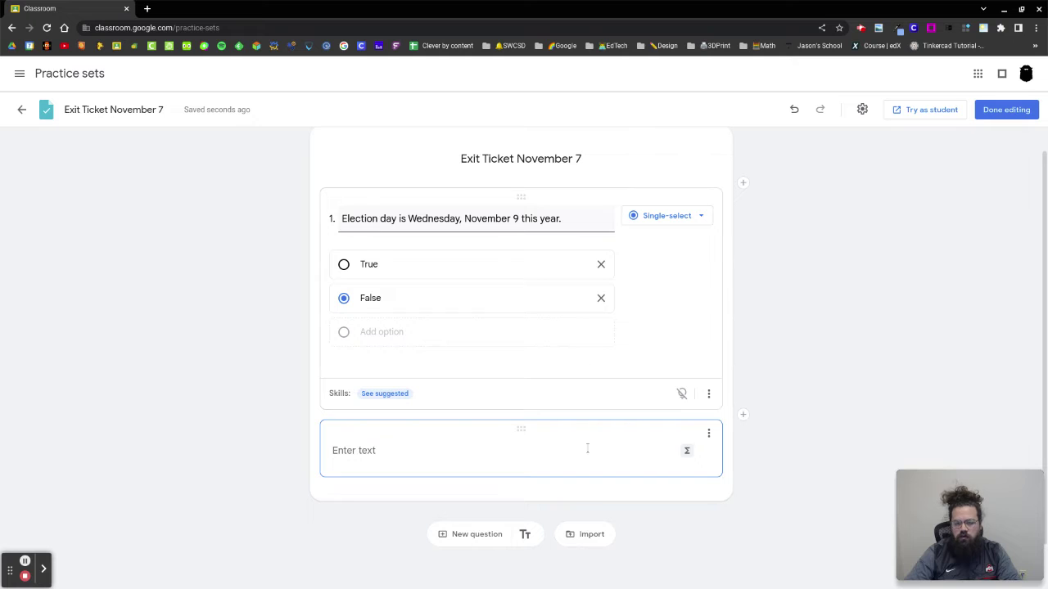
pyautogui.moveTo(519, 433); pyautogui.dragTo(545, 435)
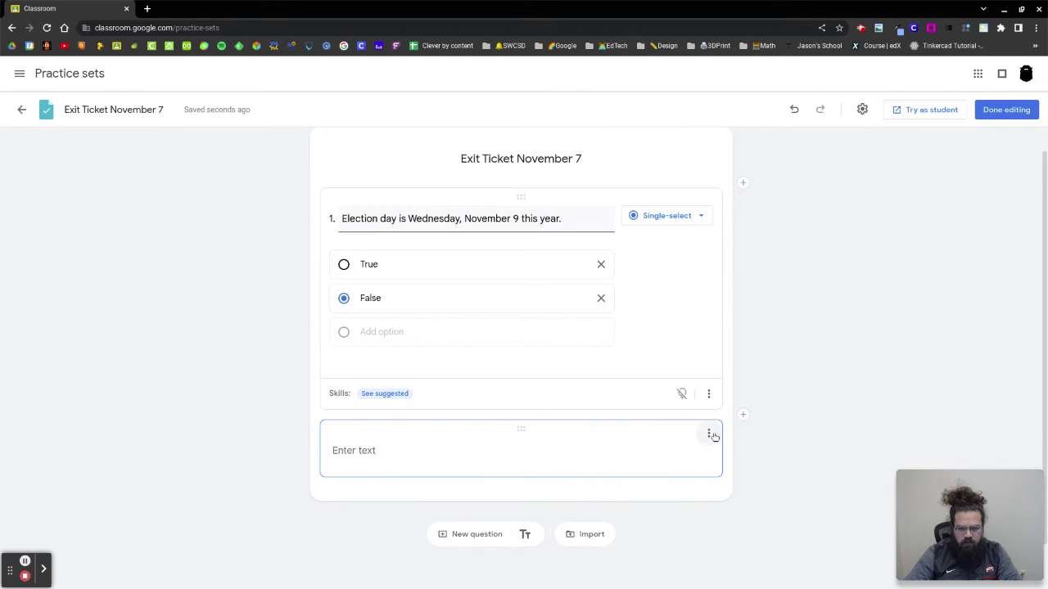
pyautogui.click(709, 433)
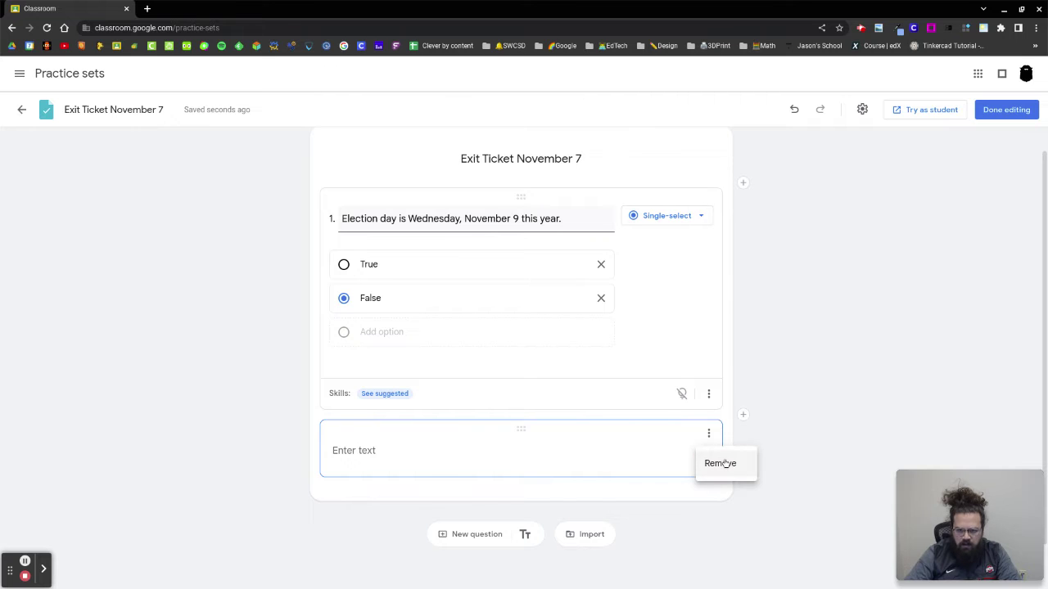
pyautogui.click(724, 464)
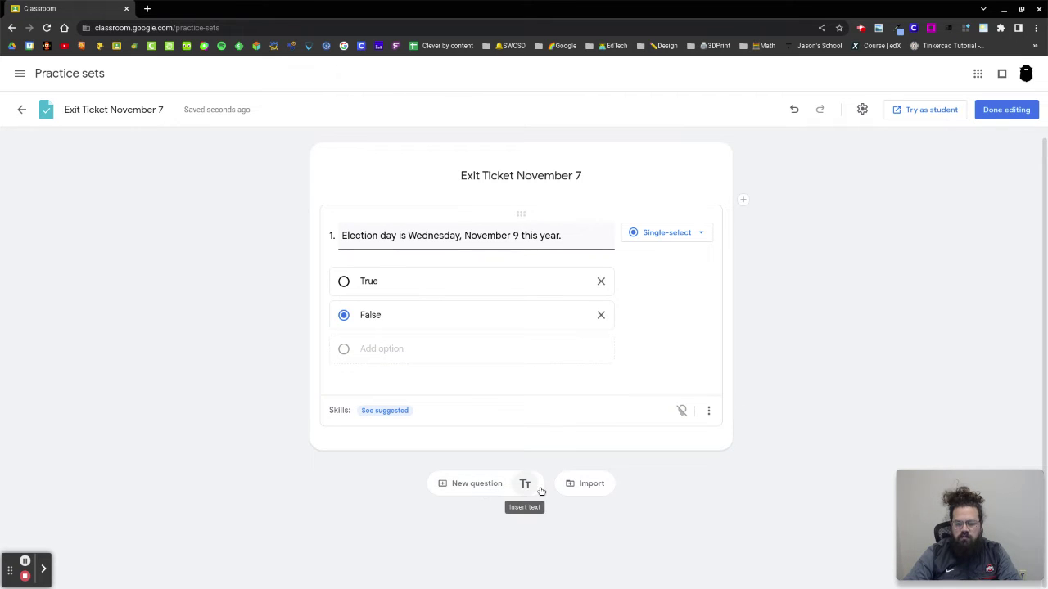
# Import problem 4 from the Two-Step Equations PDF in Drive as question 2 and enlarge its equation image
pyautogui.click(593, 485)
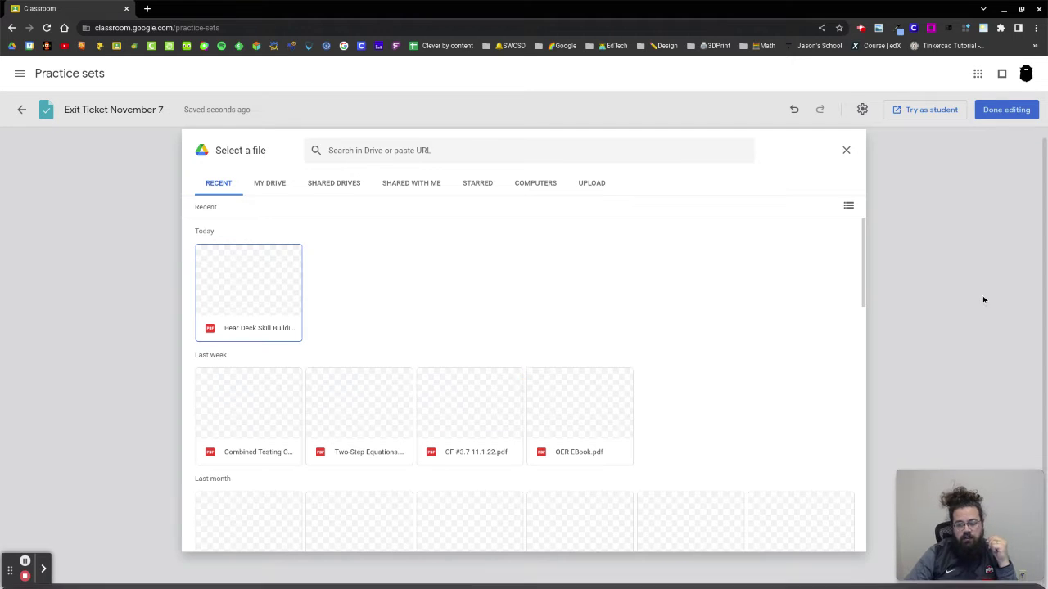
pyautogui.scroll(-1, 349, 362)
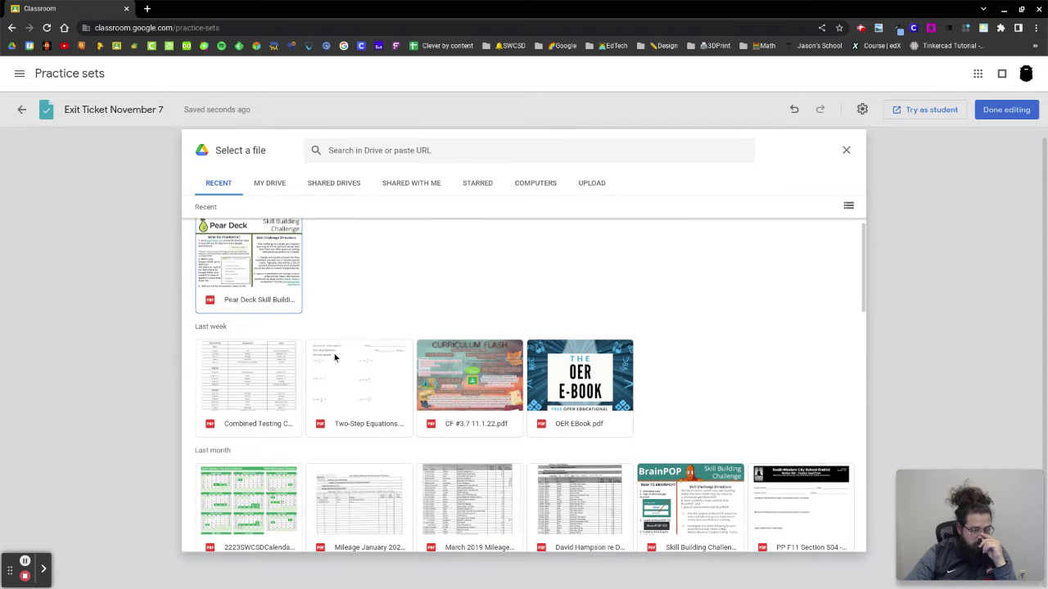
pyautogui.doubleClick(341, 381)
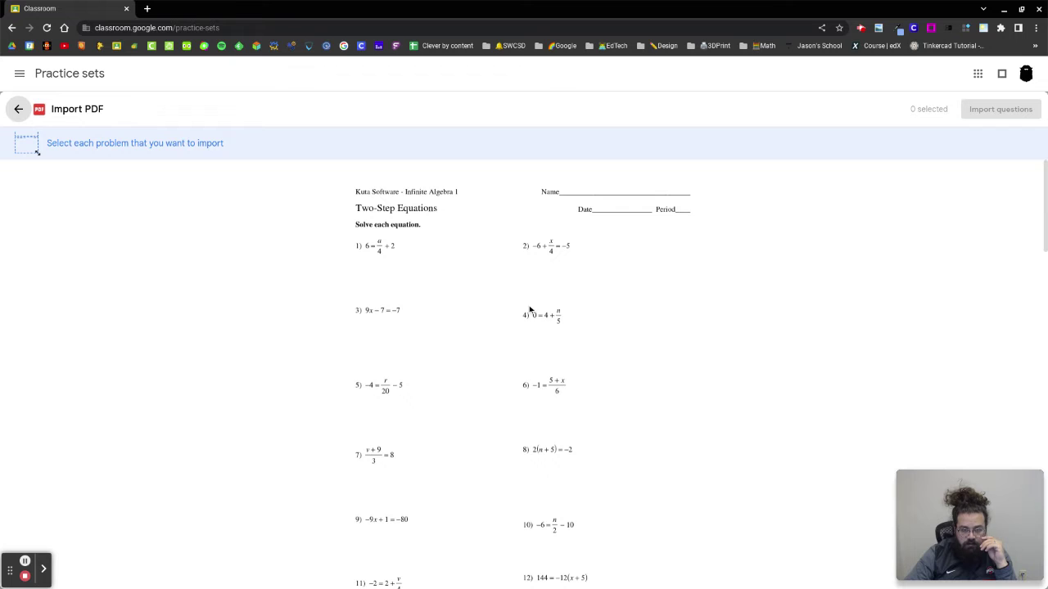
pyautogui.moveTo(529, 306); pyautogui.dragTo(572, 330)
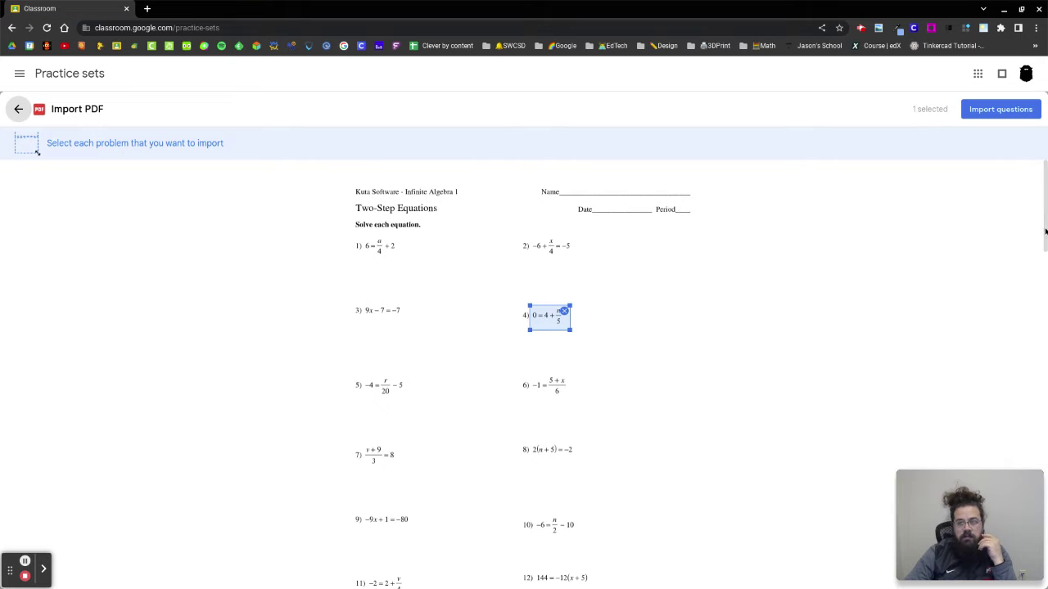
pyautogui.click(1002, 109)
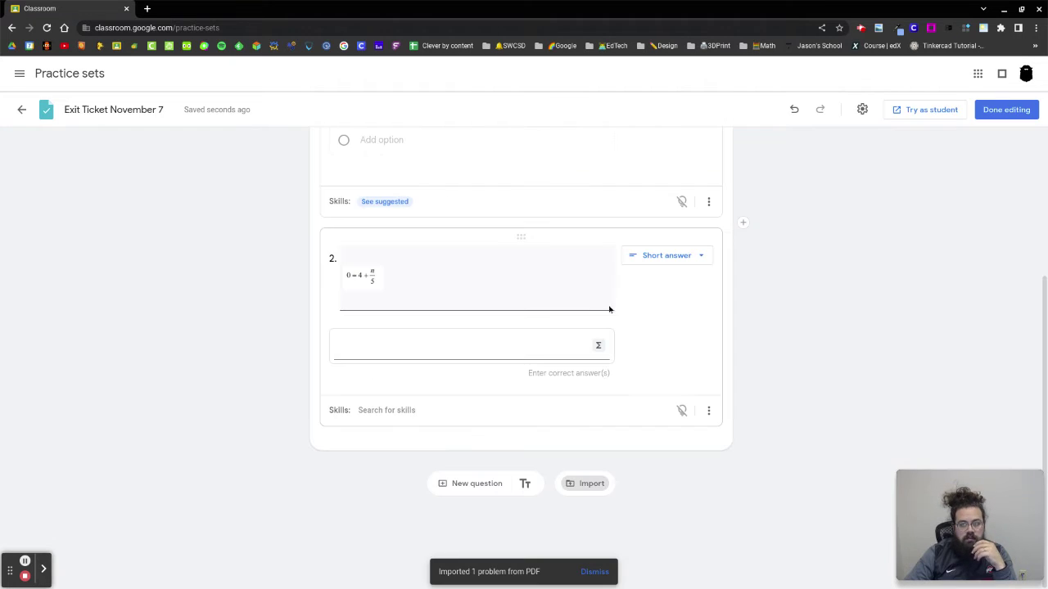
pyautogui.click(373, 277)
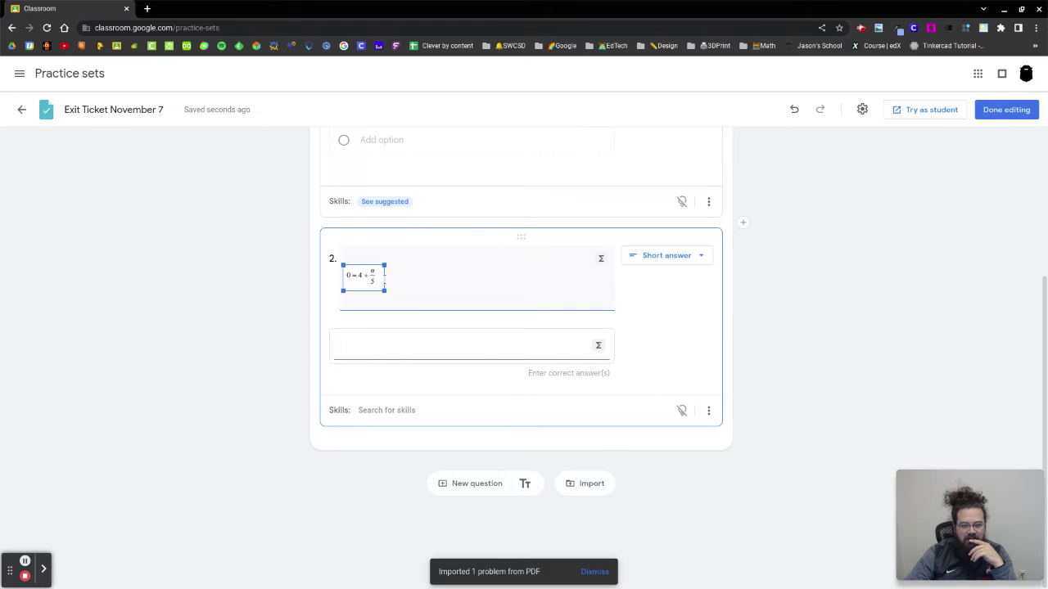
pyautogui.moveTo(386, 291); pyautogui.dragTo(482, 353)
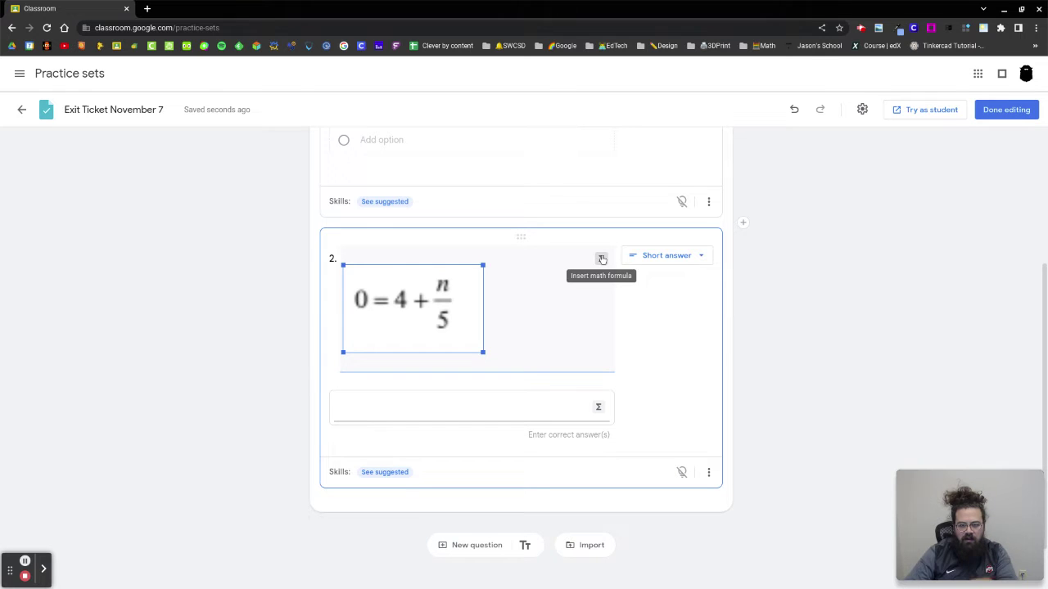
# Insert the math formula 0 = 4 + n/5 above the image in question 2, with n/5 as a stacked fraction
pyautogui.click(528, 300)
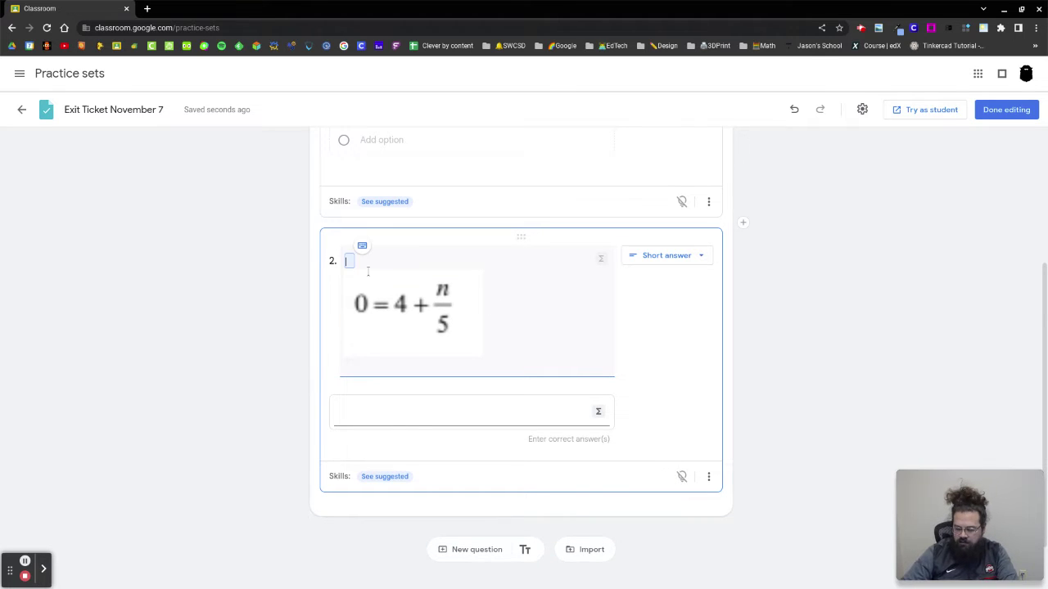
pyautogui.write('0 = 4')
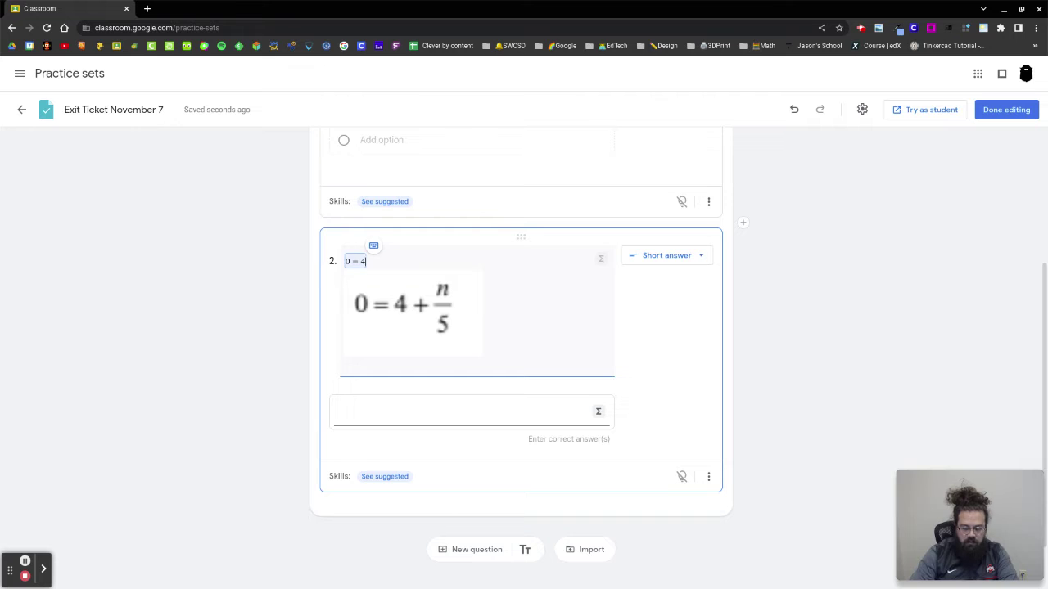
pyautogui.write('+')
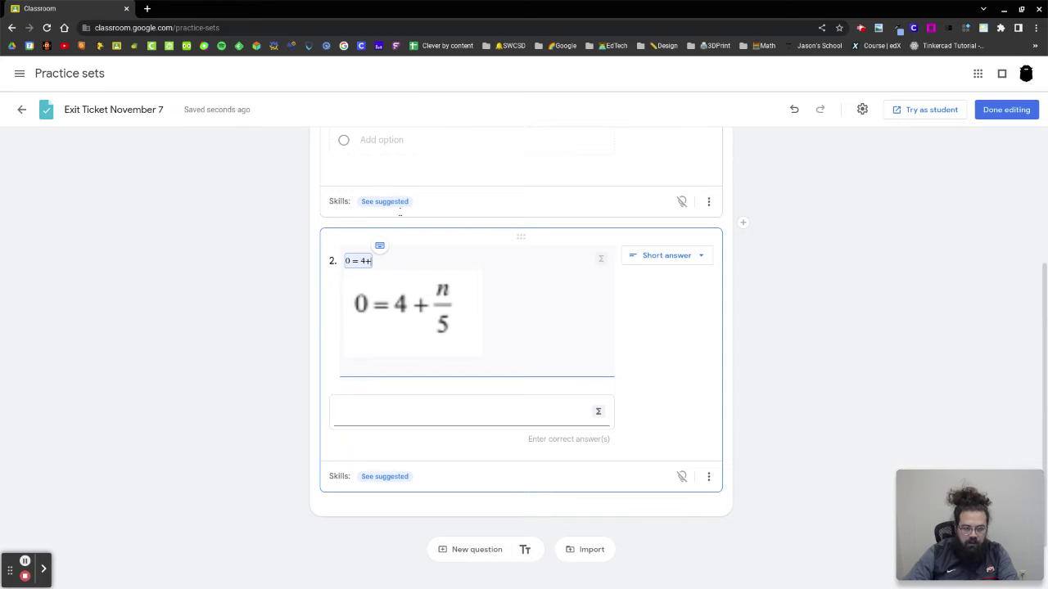
pyautogui.click(380, 247)
pyautogui.click(572, 489)
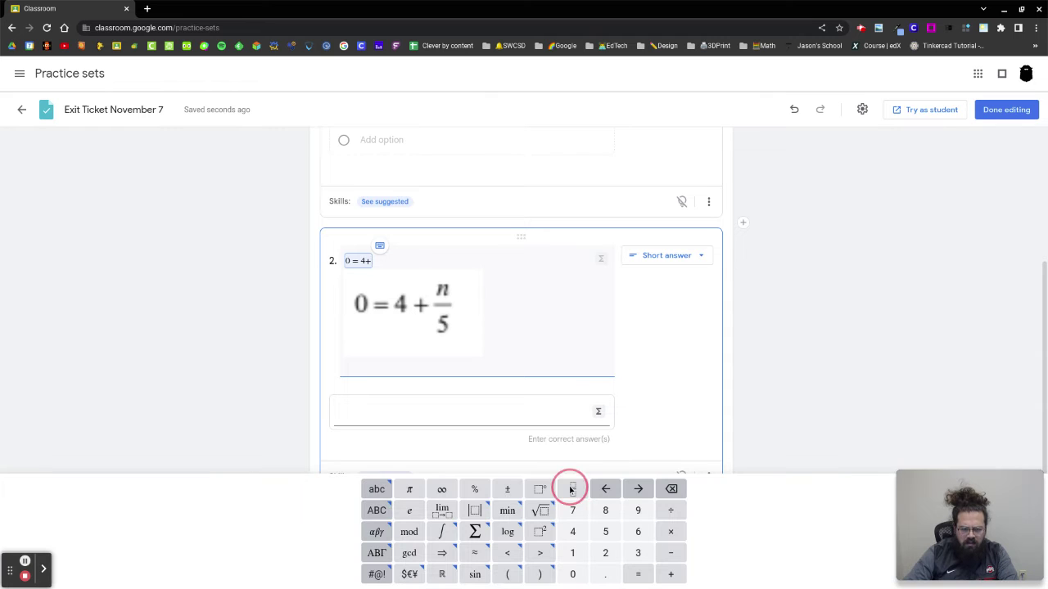
pyautogui.write('n/')
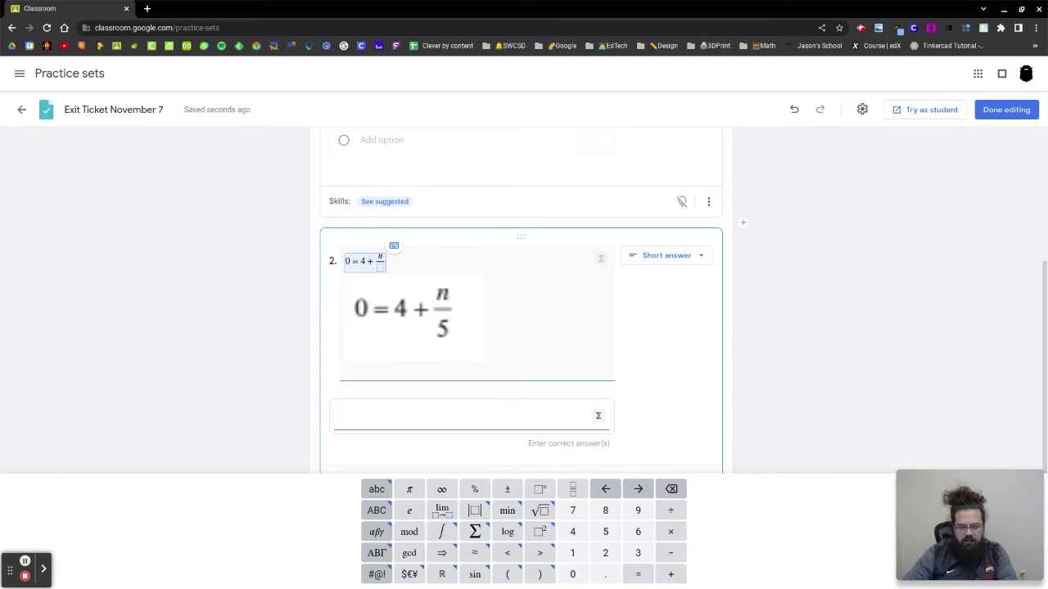
pyautogui.press('Down')
pyautogui.write('5')
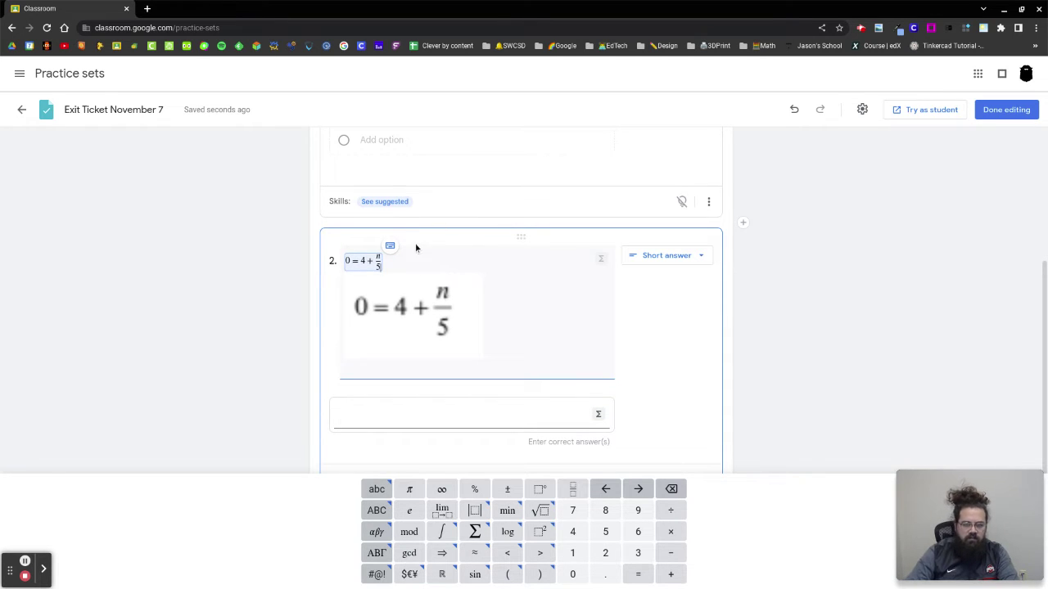
pyautogui.click(416, 247)
# Delete the imported equation image from question 2, keeping only the math formula
pyautogui.click(423, 323)
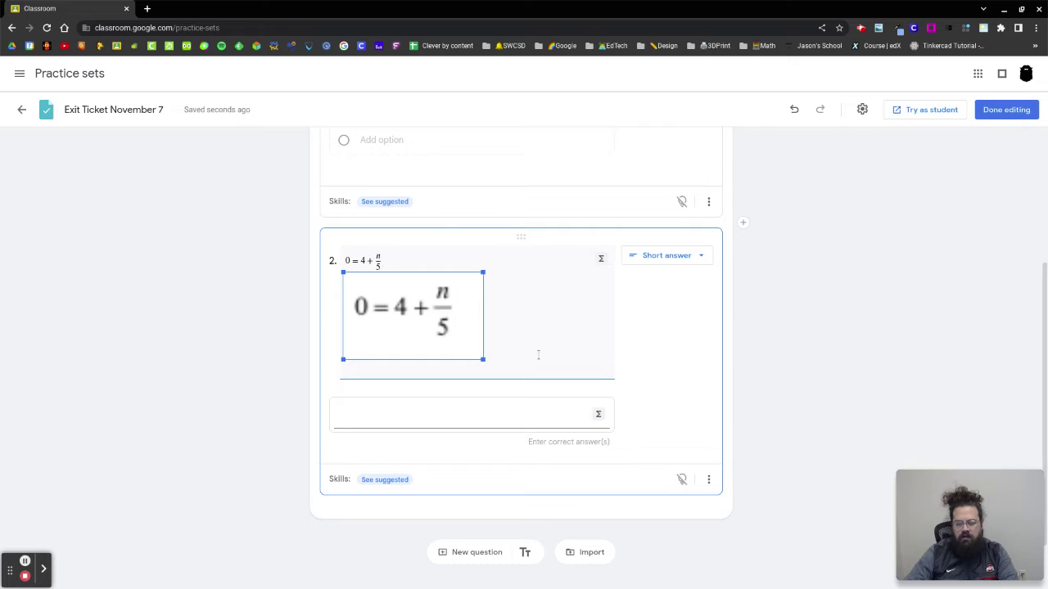
pyautogui.click(500, 319)
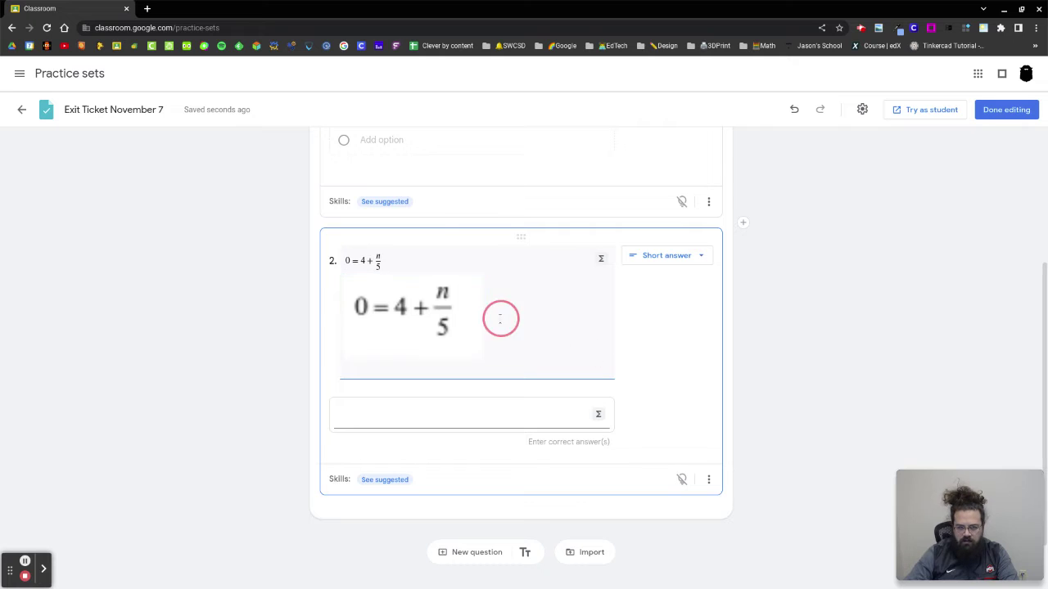
pyautogui.click(410, 307)
pyautogui.press('Delete')
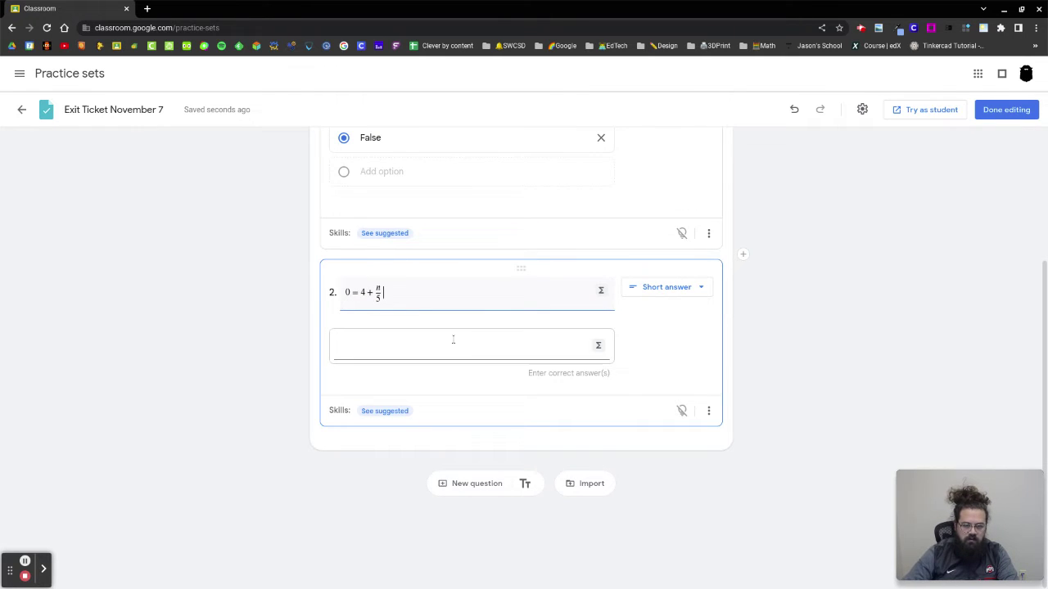
pyautogui.click(407, 309)
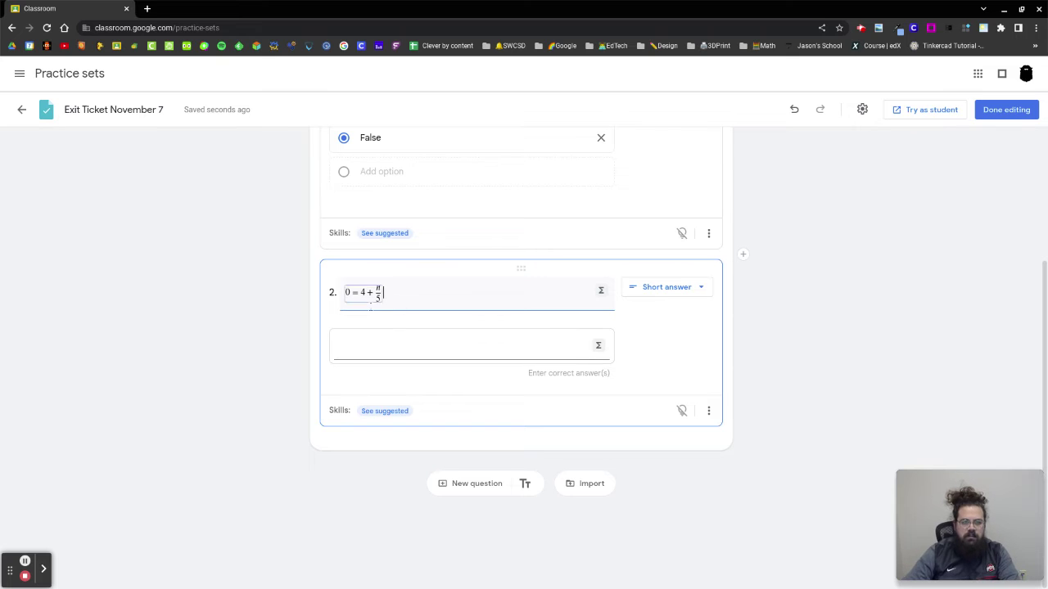
pyautogui.click(647, 318)
pyautogui.click(404, 338)
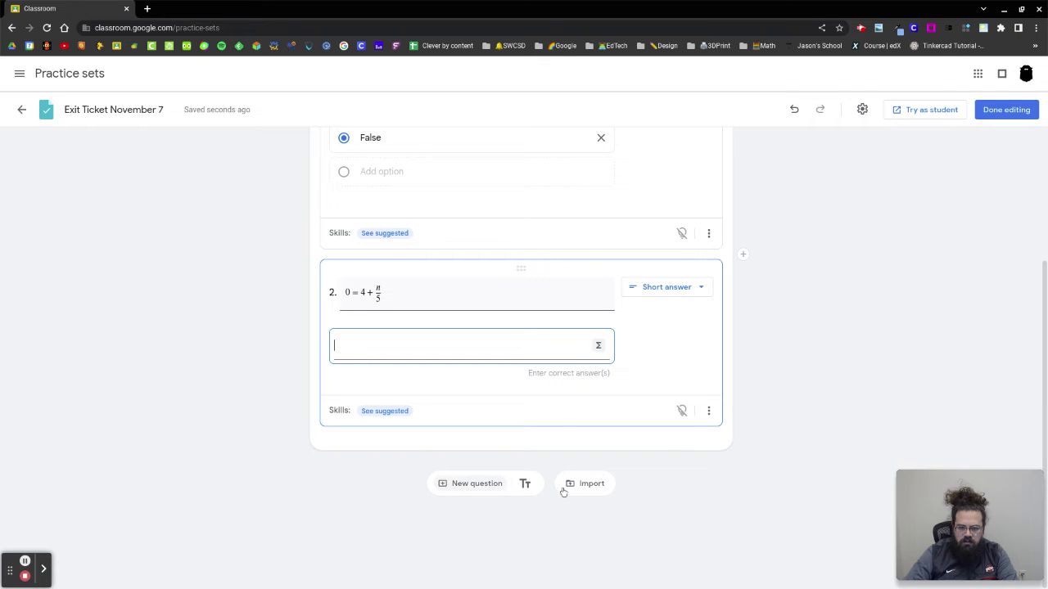
# Add a text block between questions 1 and 2 reading "please enter variable=number for your answer (example x=2)"
pyautogui.click(524, 484)
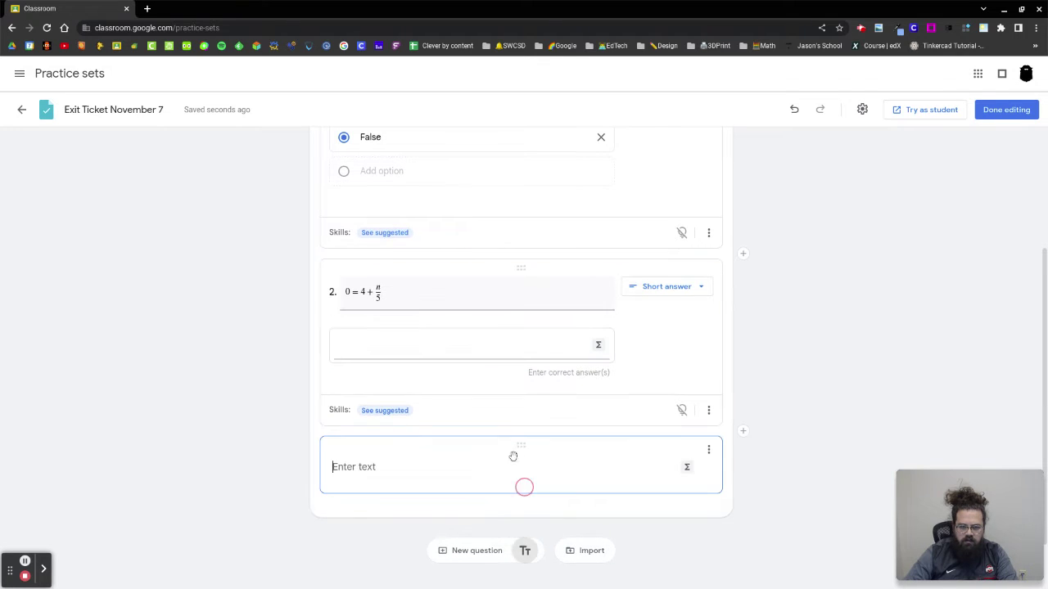
pyautogui.moveTo(515, 444); pyautogui.dragTo(487, 296)
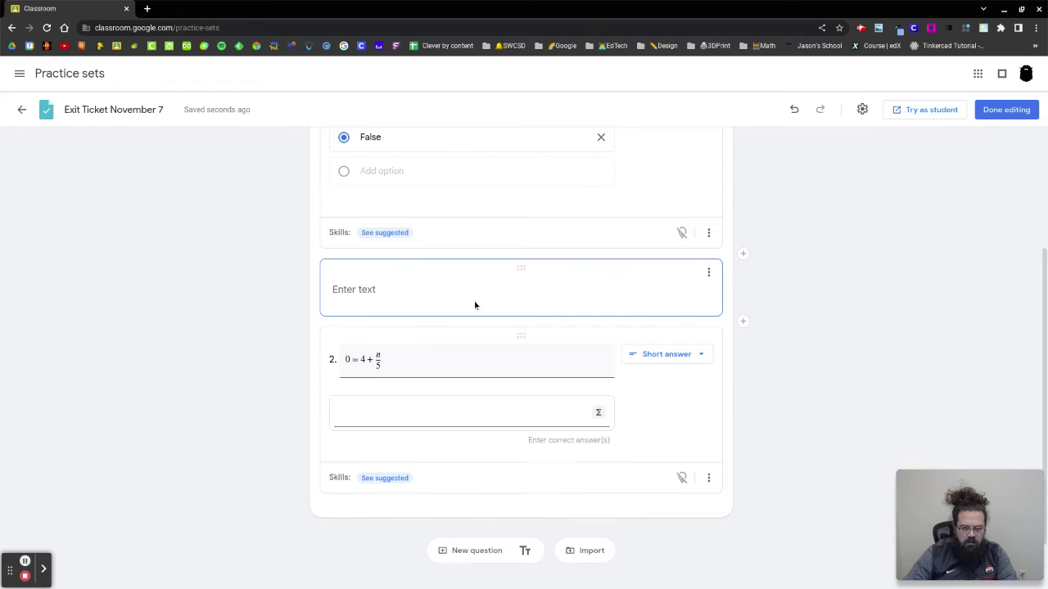
pyautogui.click(469, 288)
pyautogui.write('please')
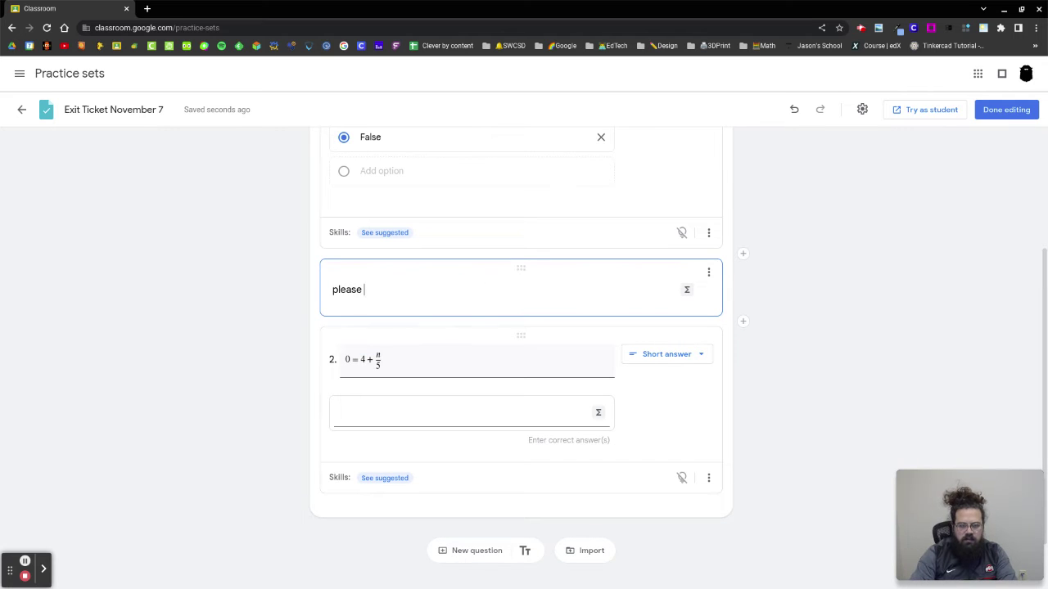
pyautogui.write(' je')
pyautogui.press('BackSpace')
pyautogui.press('BackSpace')
pyautogui.write('ent')
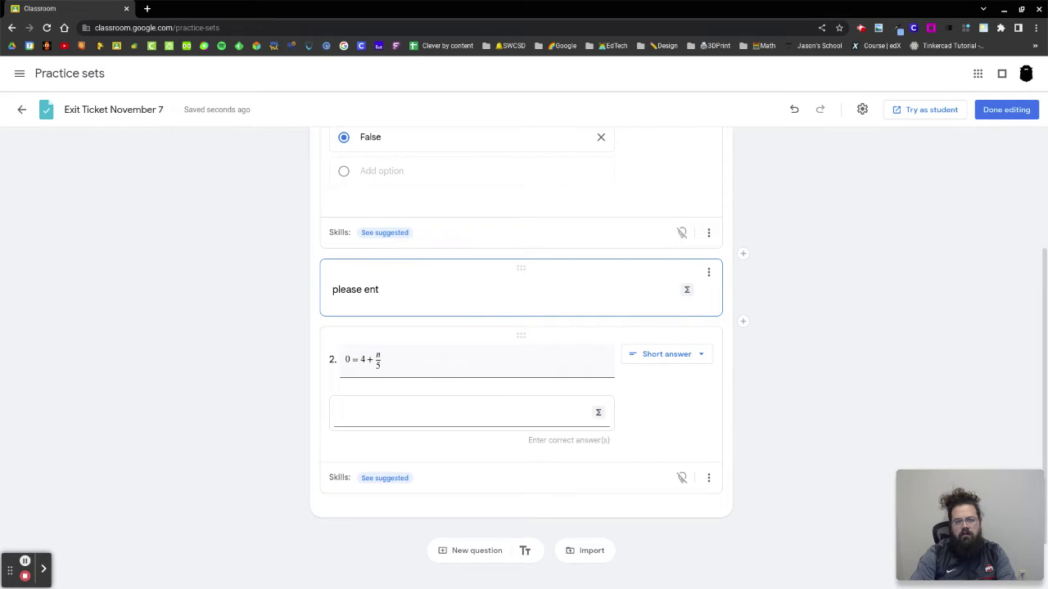
pyautogui.write('er variable=number for your ans')
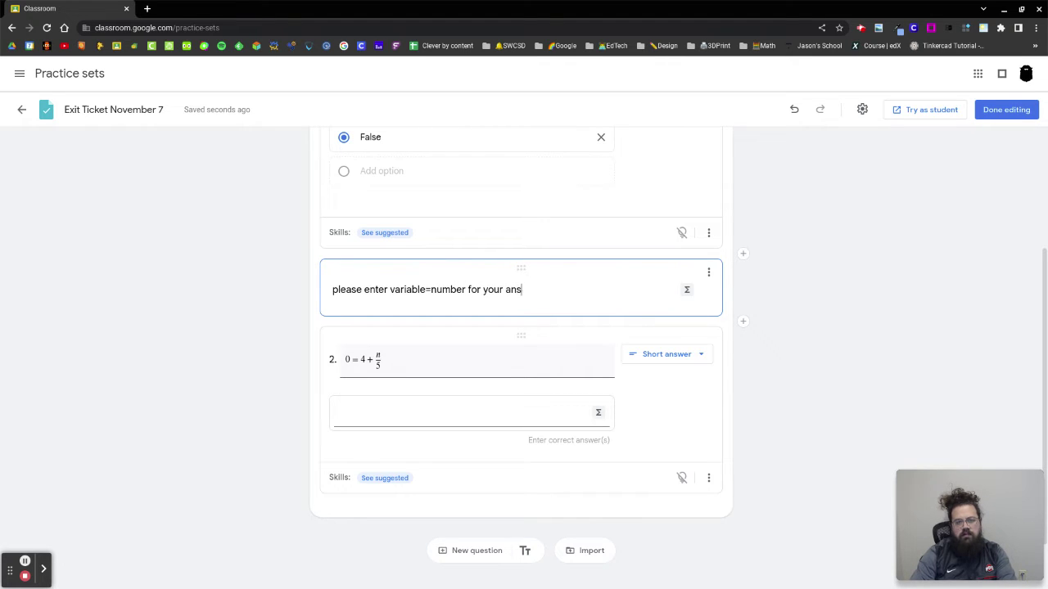
pyautogui.write('wer (example x=2')
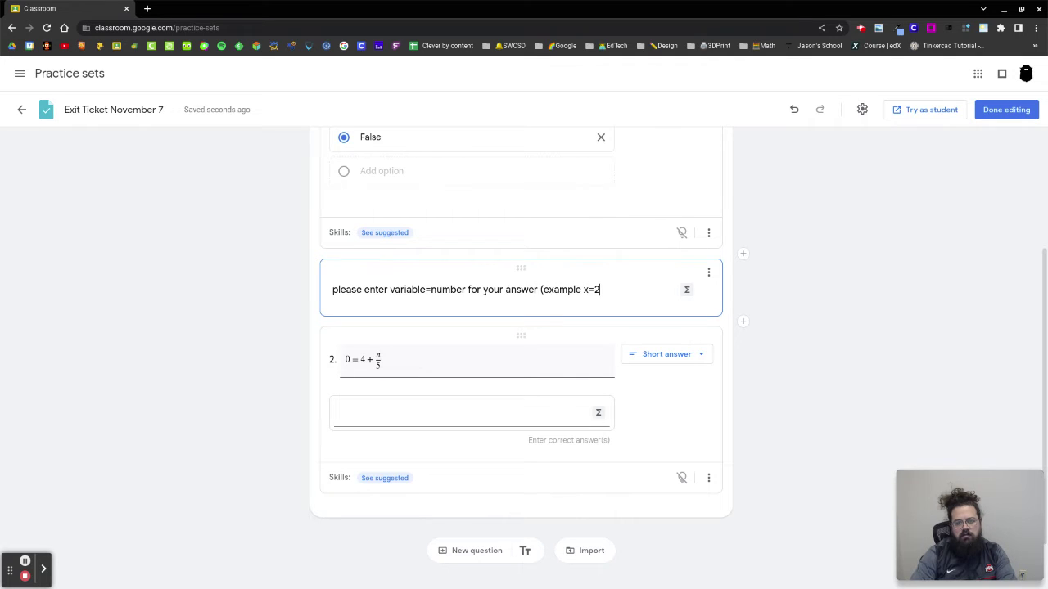
pyautogui.write(')')
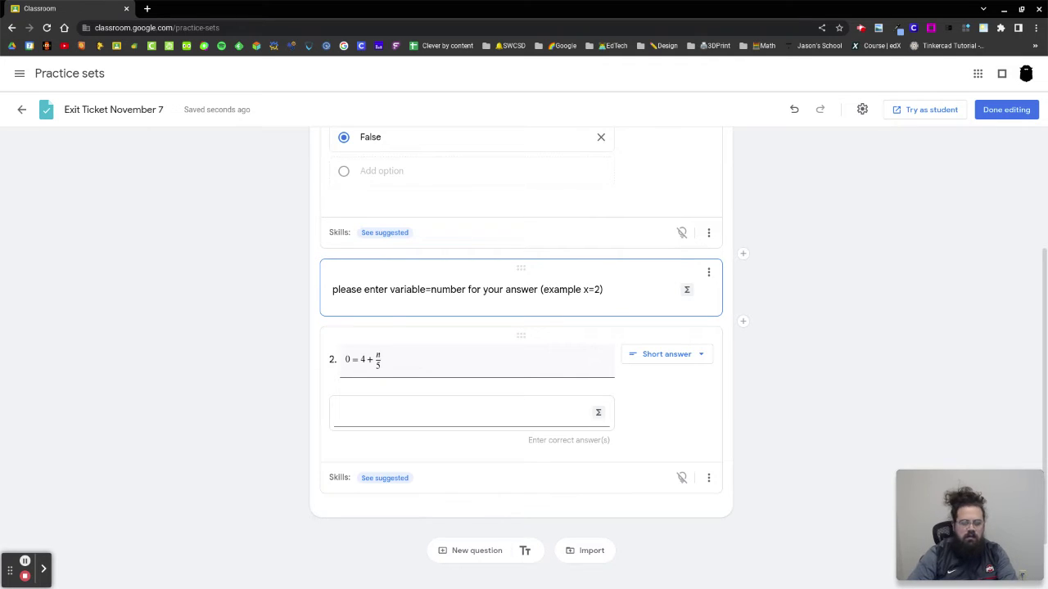
# Enter -20 and n=-20 as the accepted correct answers for question 2
pyautogui.click(345, 411)
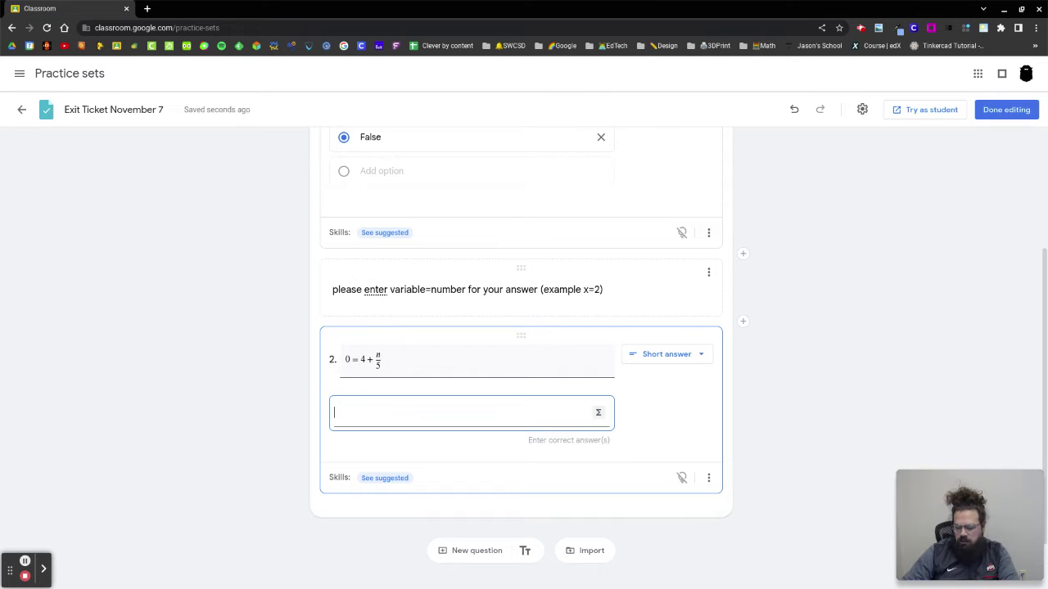
pyautogui.write('20')
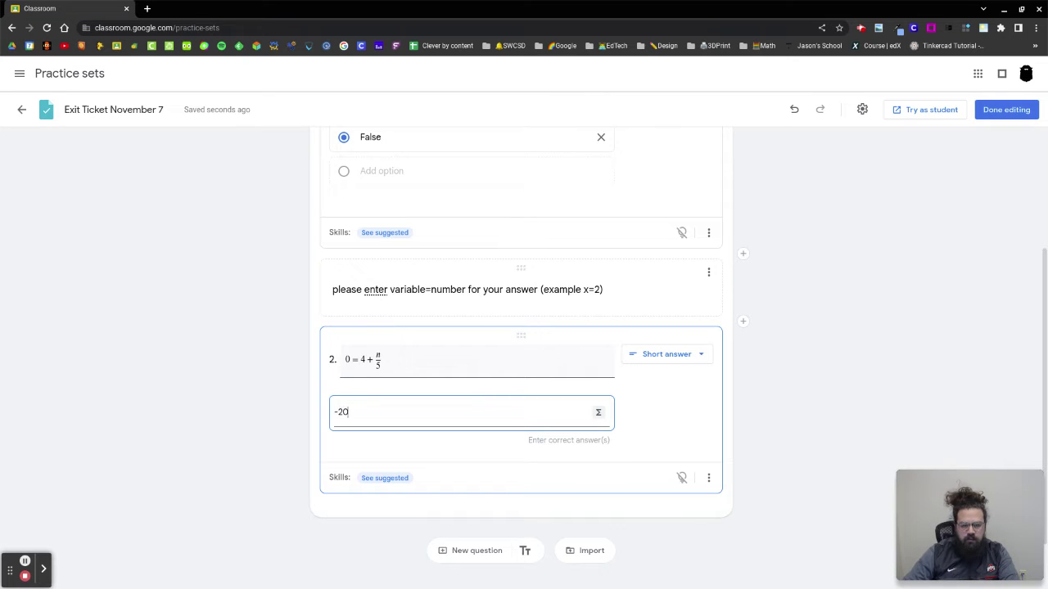
pyautogui.press('Return')
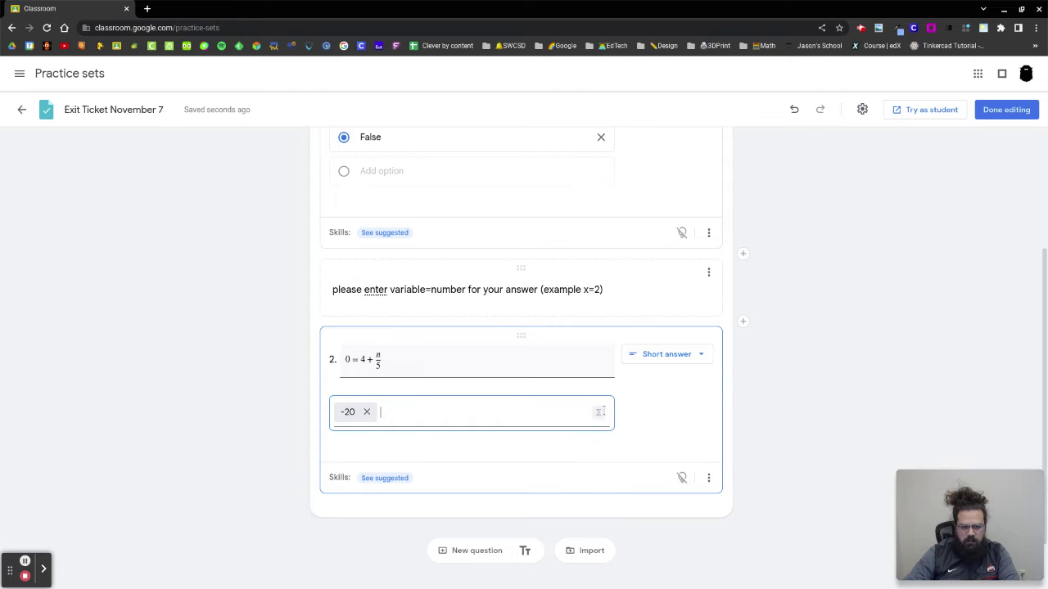
pyautogui.click(468, 418)
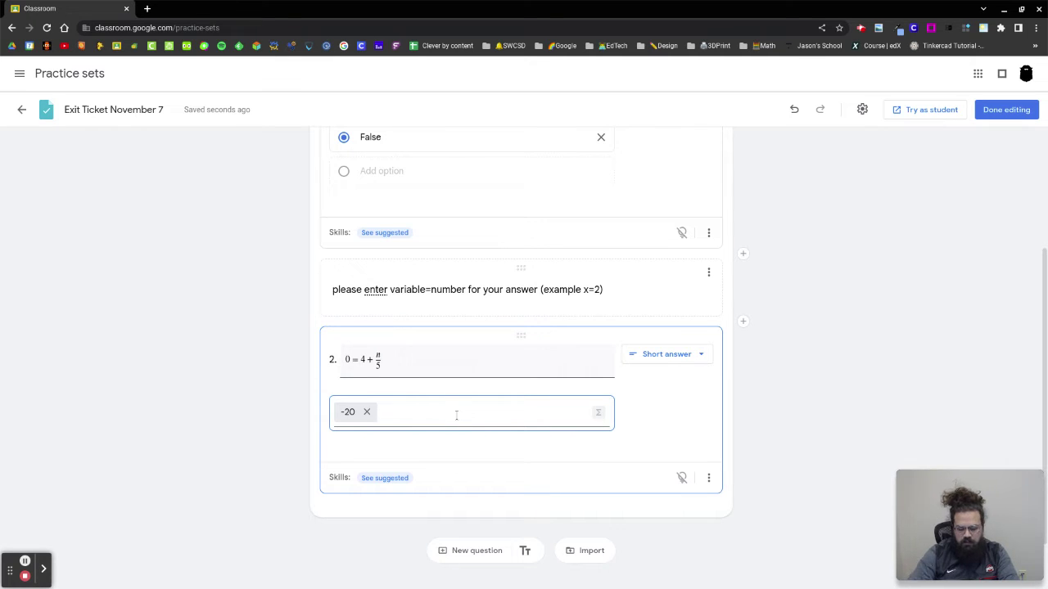
pyautogui.write('n=-20')
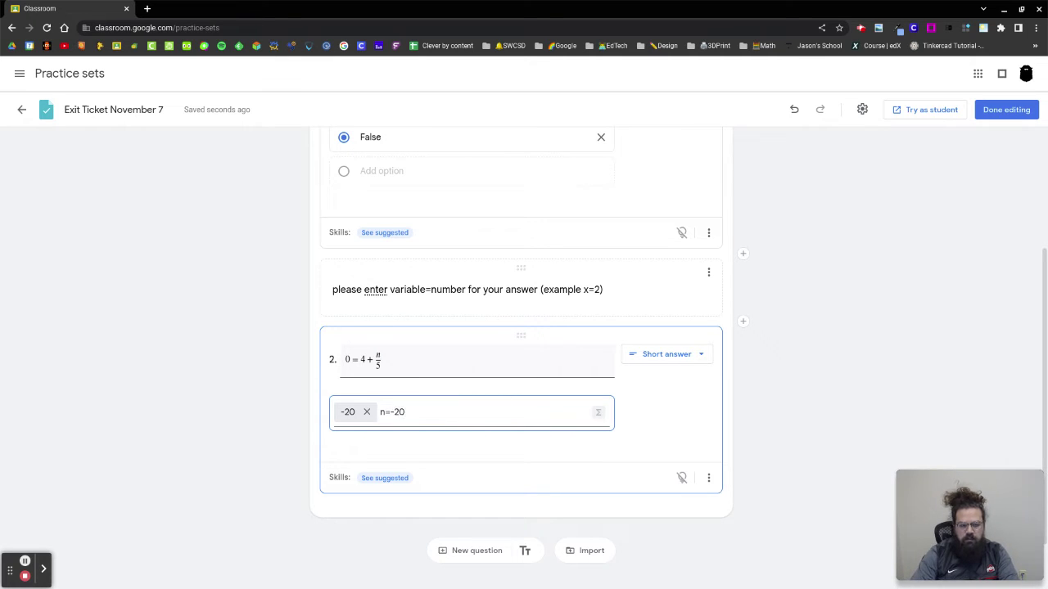
pyautogui.press('Return')
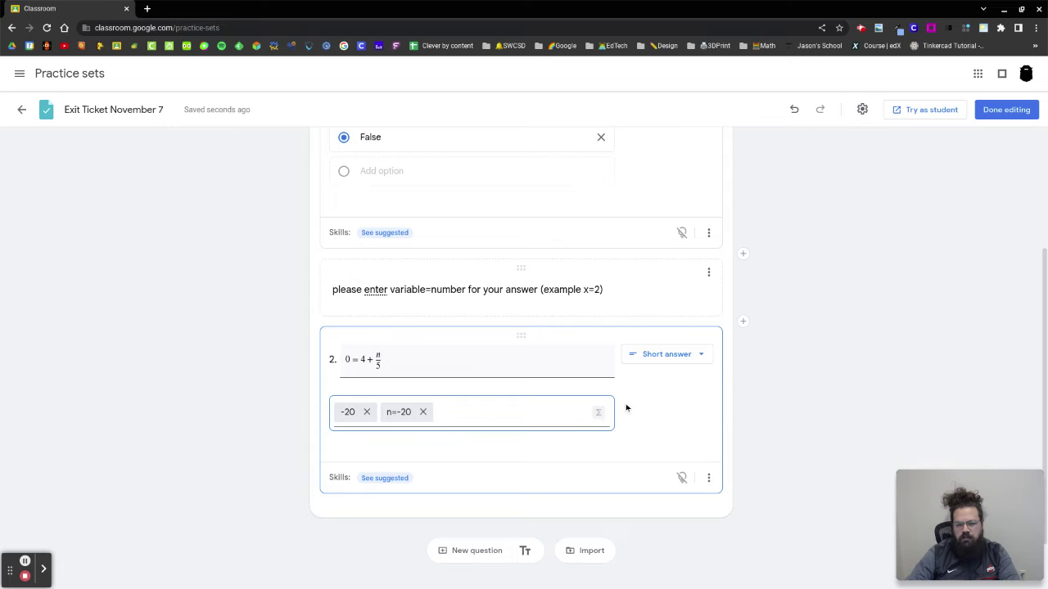
# Add a third question reading "Explain the first step in solving the equation above."
pyautogui.click(454, 553)
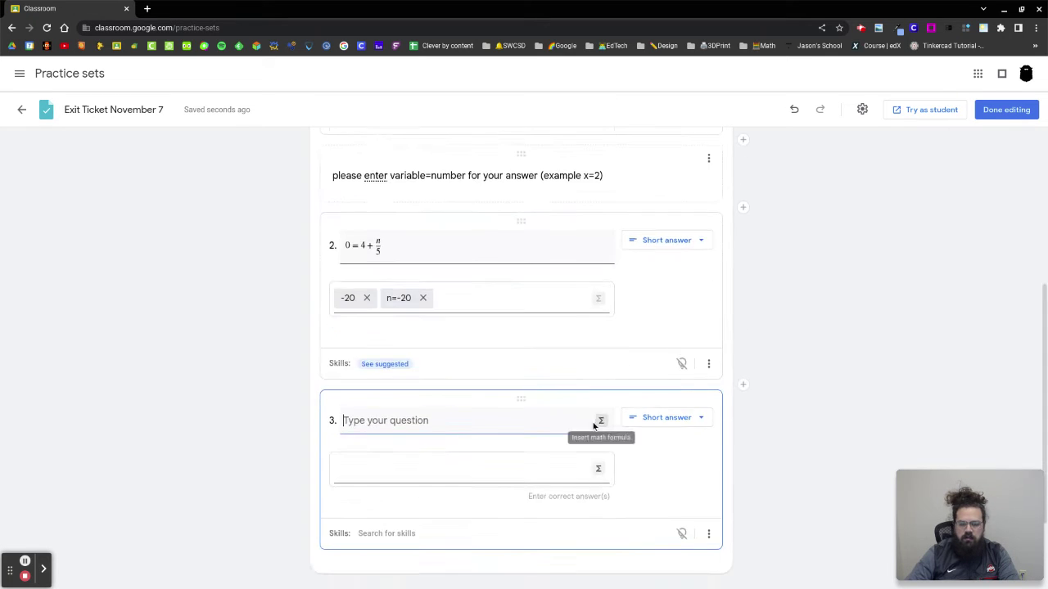
pyautogui.write('Ex')
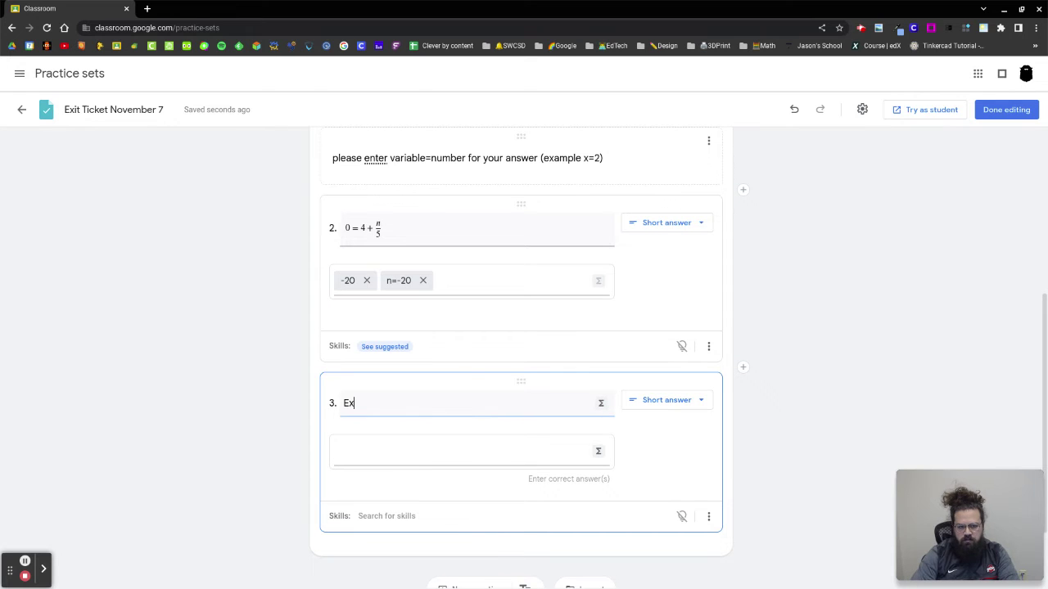
pyautogui.write('plain the ')
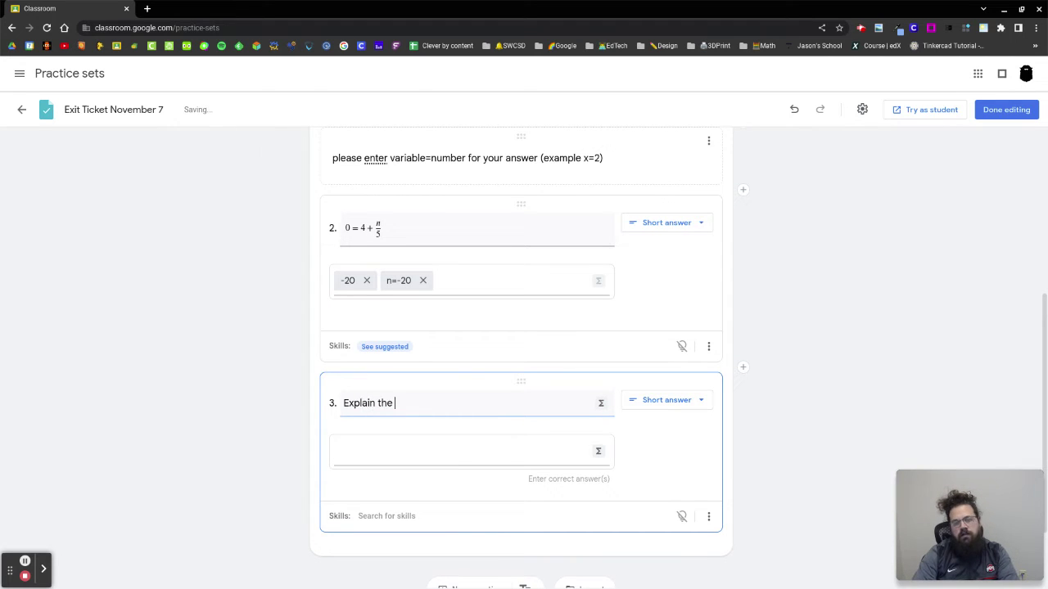
pyautogui.write('first step in solv')
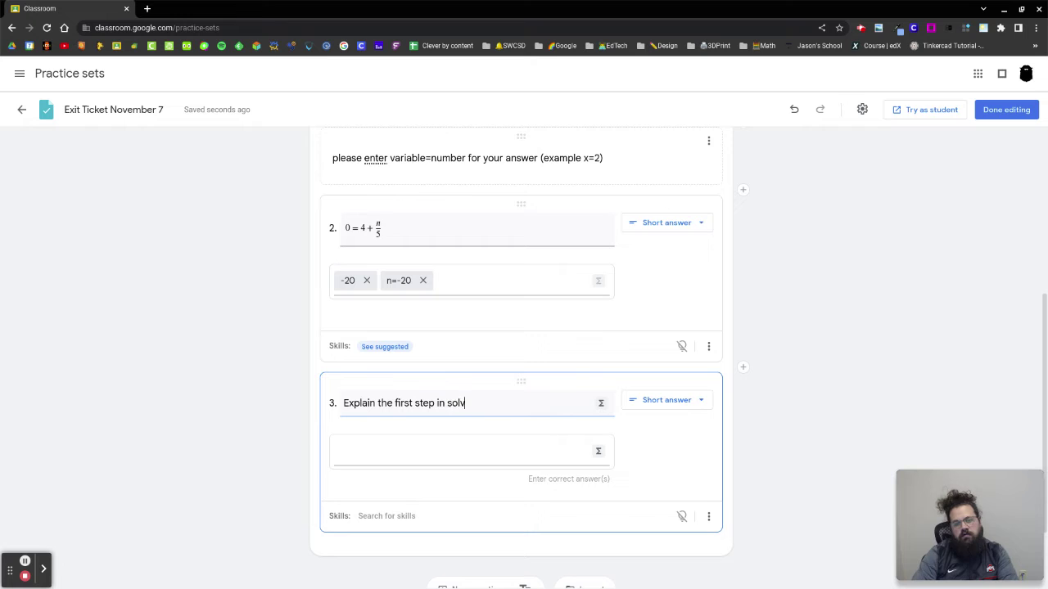
pyautogui.write('ing the equation abo')
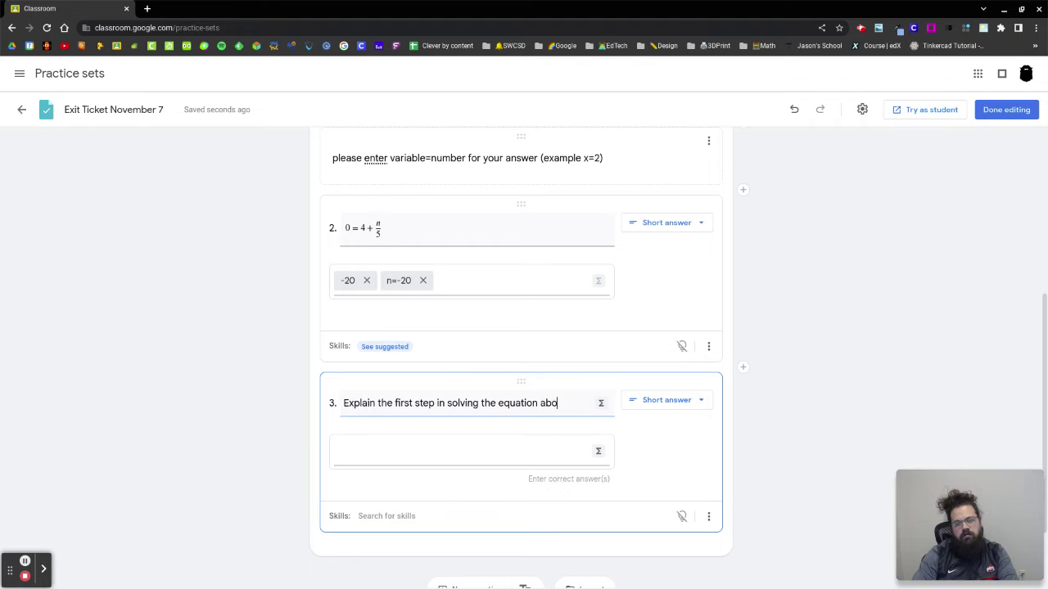
pyautogui.write('ve.')
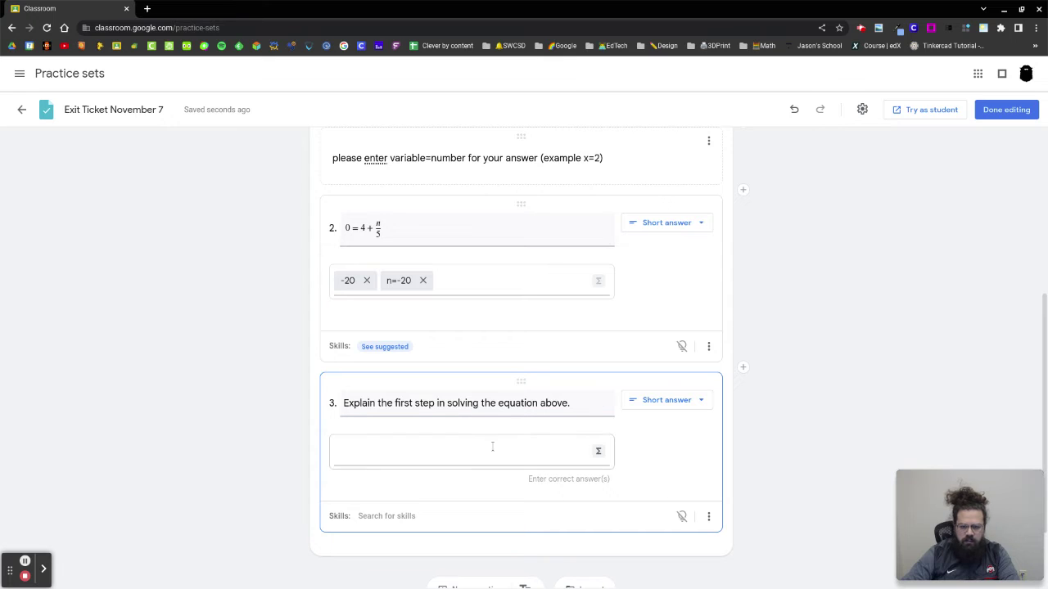
# Change question 3's answer type to Paragraph and check which answer types allow autograding
pyautogui.click(678, 401)
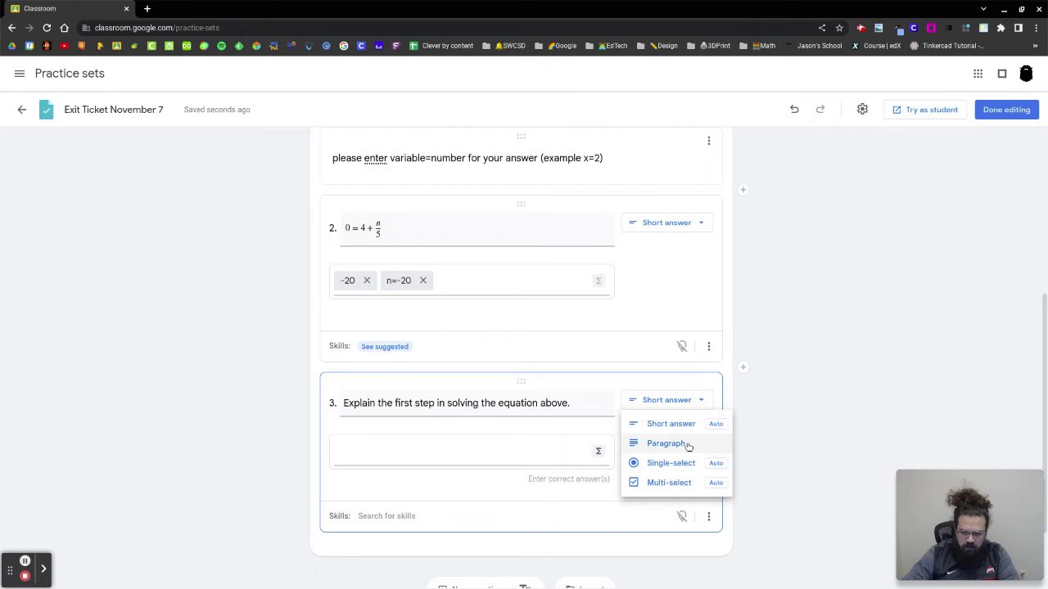
pyautogui.click(684, 442)
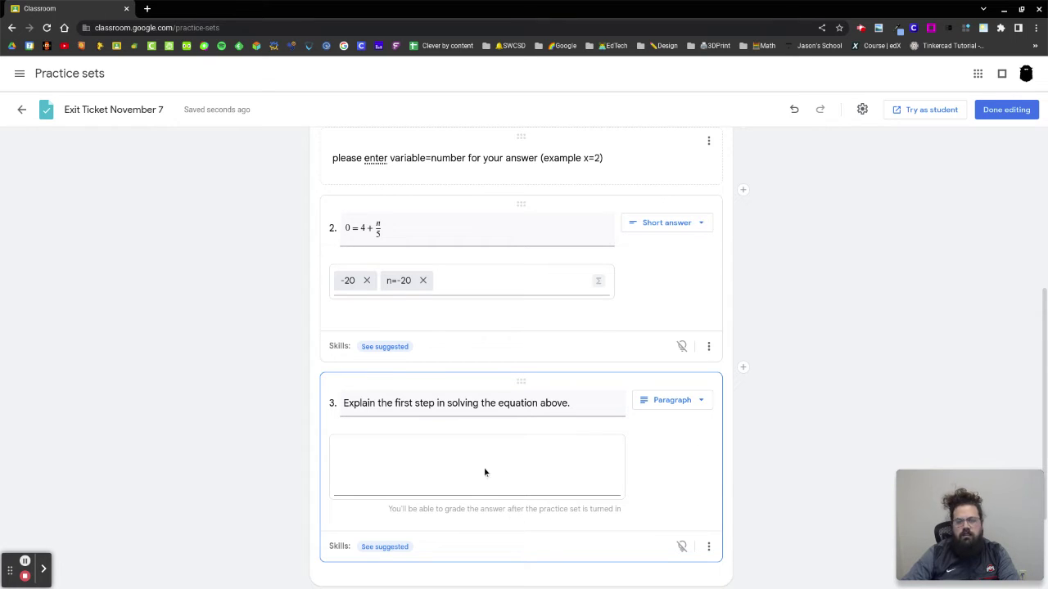
pyautogui.click(665, 401)
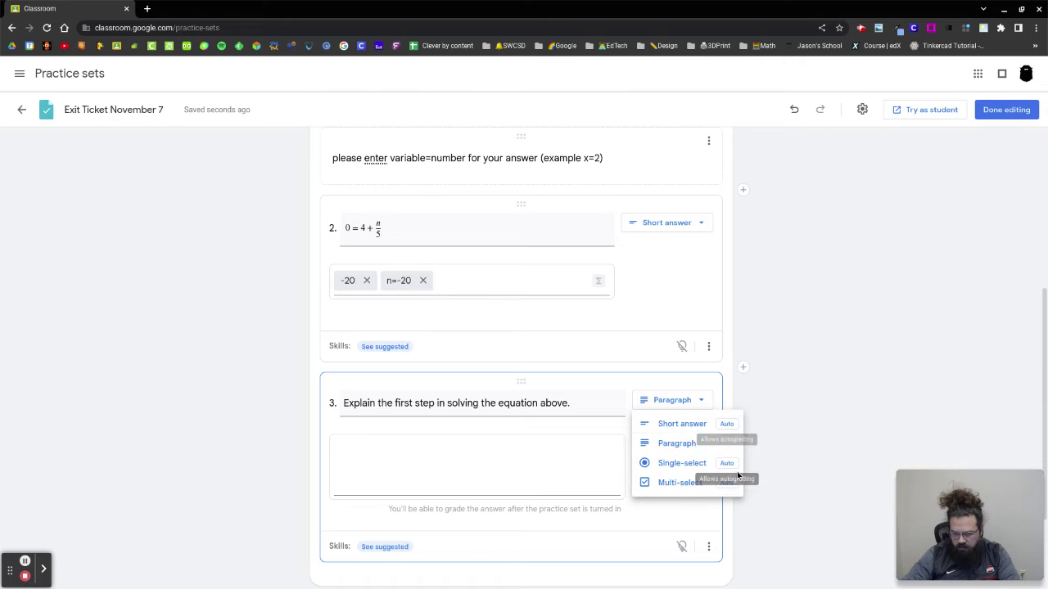
pyautogui.moveTo(962, 562)
pyautogui.click(834, 456)
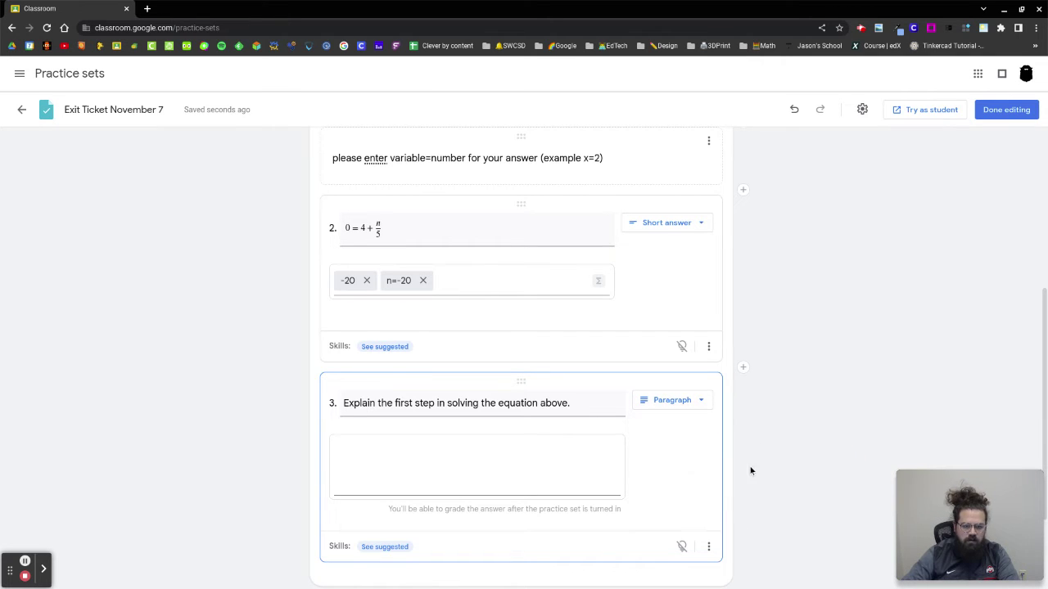
# Tag question 2 with the suggested skill "Solve problems using the properties of 0 and 1"
pyautogui.scroll(-1, 425, 322)
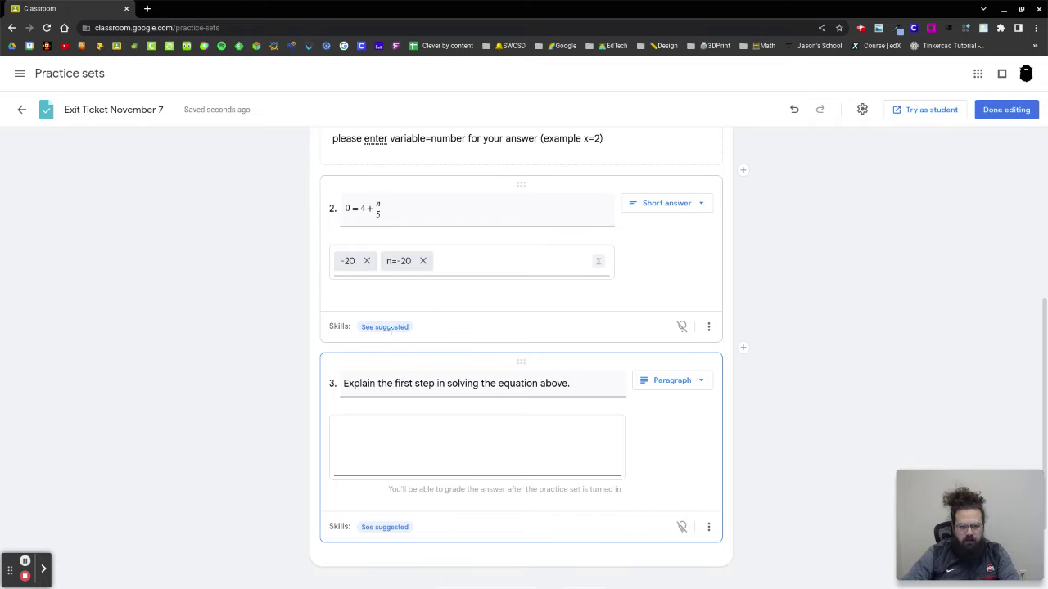
pyautogui.click(391, 327)
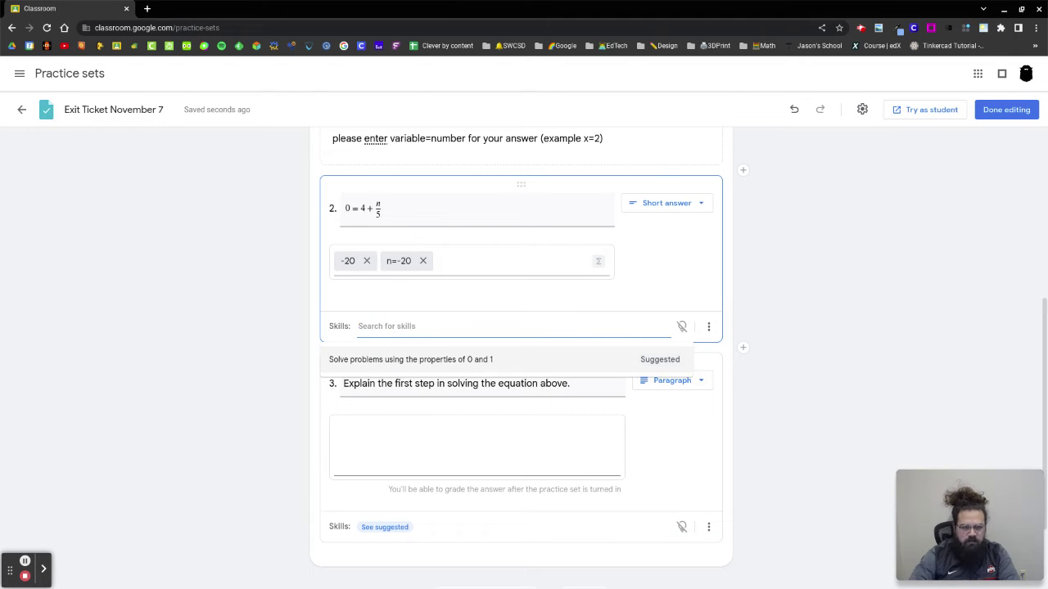
pyautogui.click(400, 360)
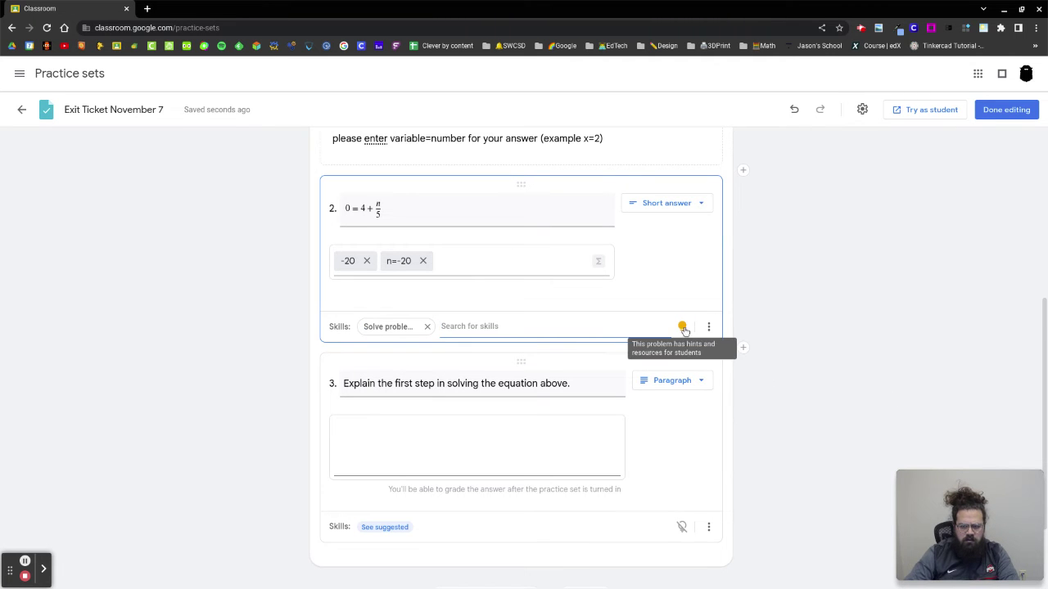
# Review all questions in the practice set and finish editing it
pyautogui.scroll(-3, 660, 454)
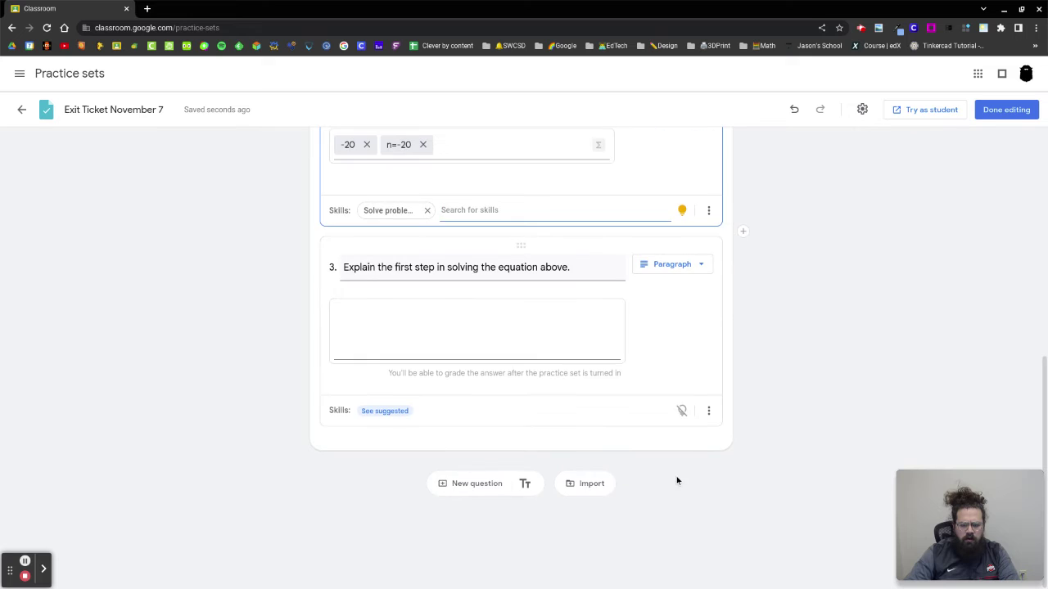
pyautogui.scroll(6, 677, 481)
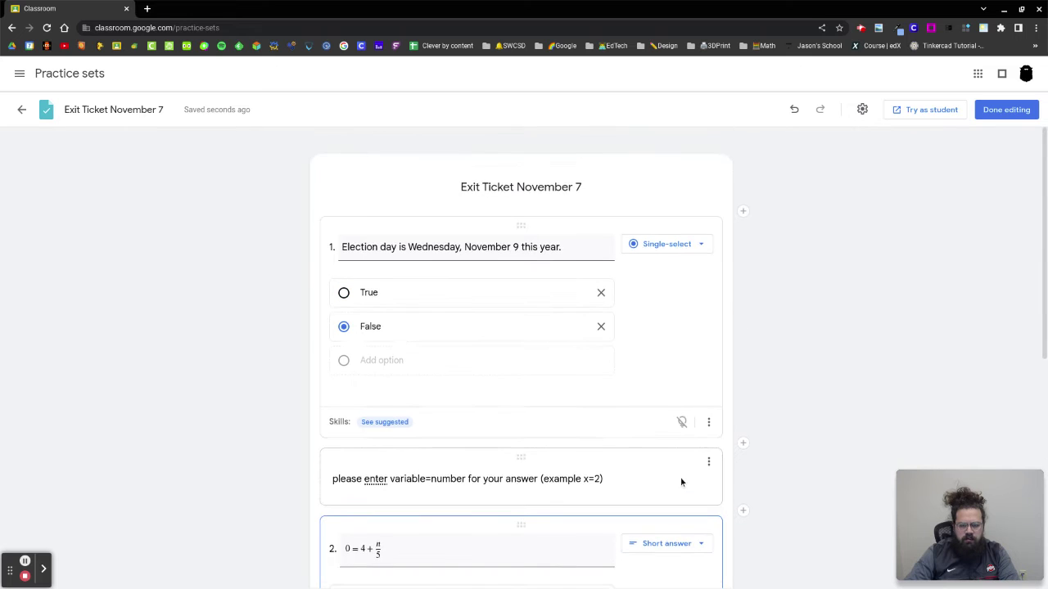
pyautogui.scroll(-10, 681, 482)
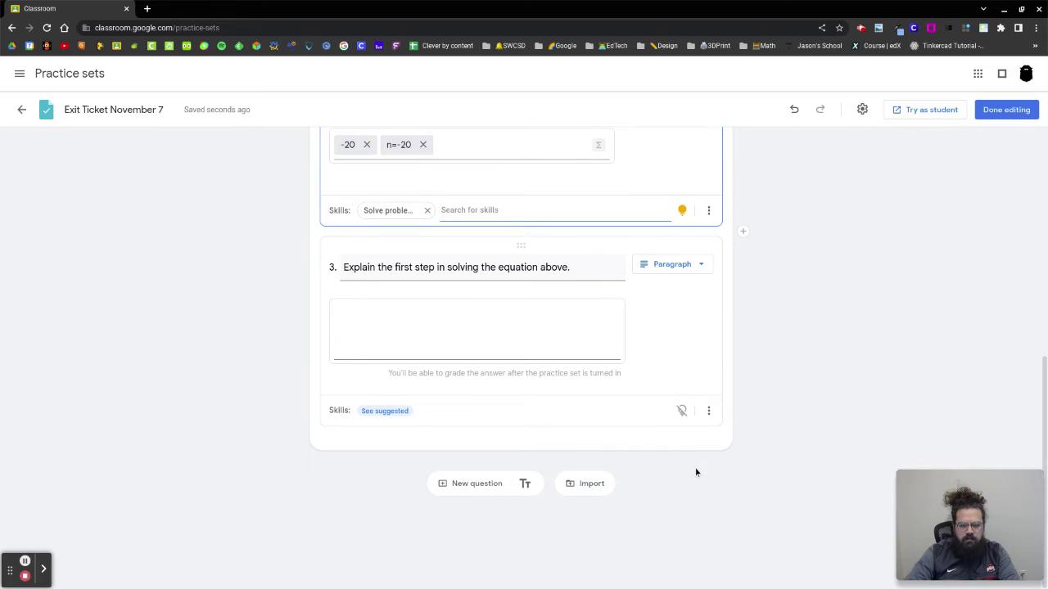
pyautogui.scroll(10, 696, 472)
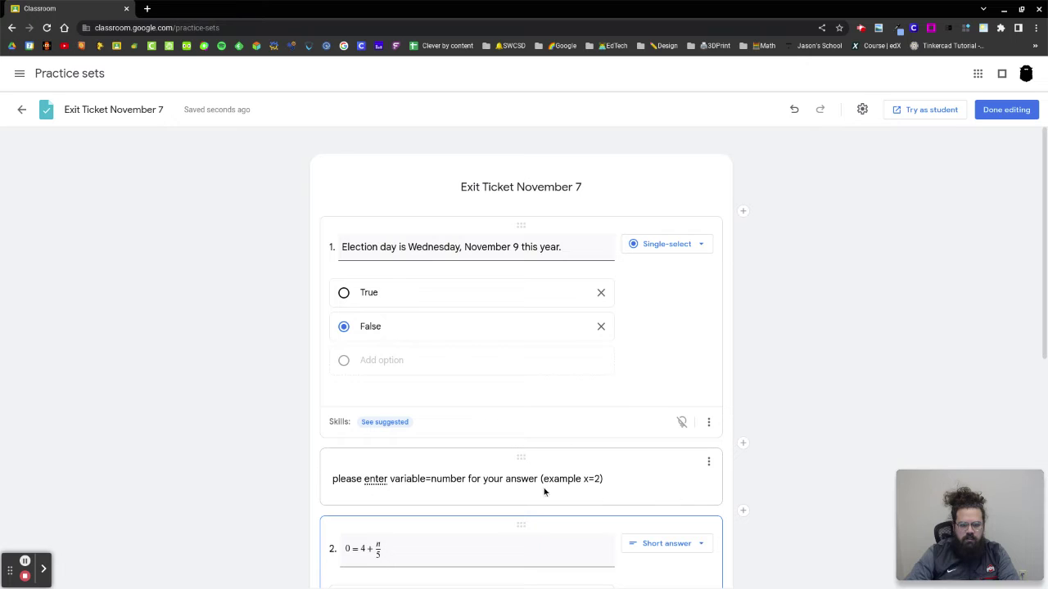
pyautogui.scroll(-10, 542, 491)
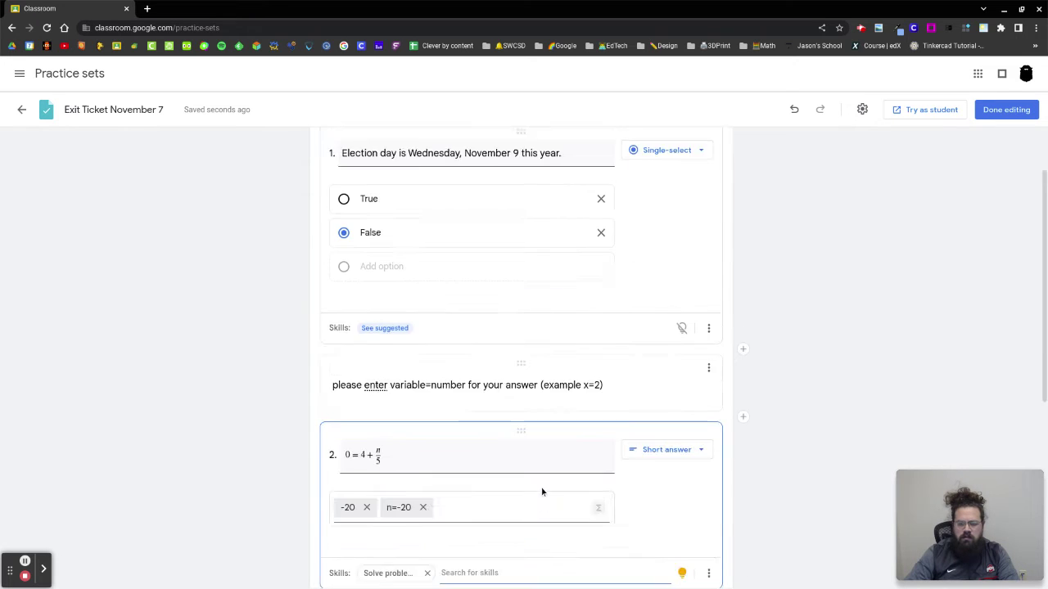
pyautogui.click(1006, 110)
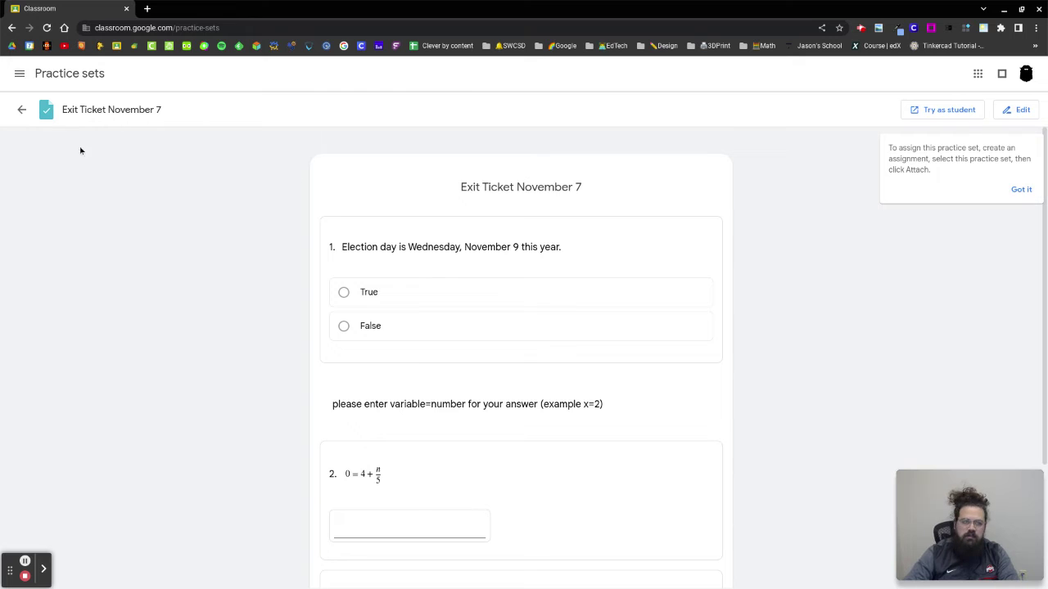
# Open the classwork page of Sample Class
pyautogui.click(20, 73)
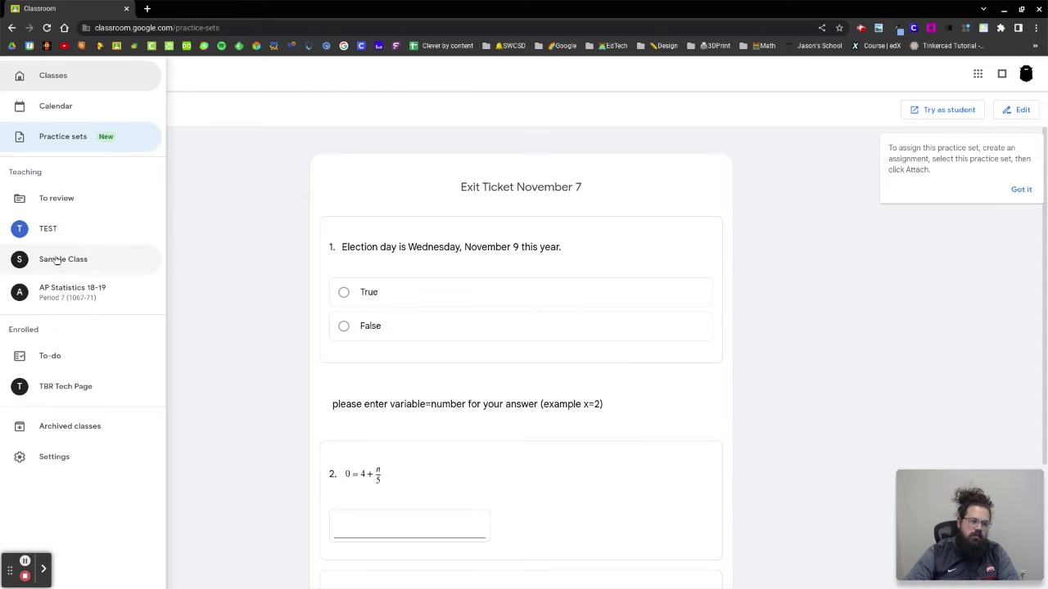
pyautogui.click(57, 259)
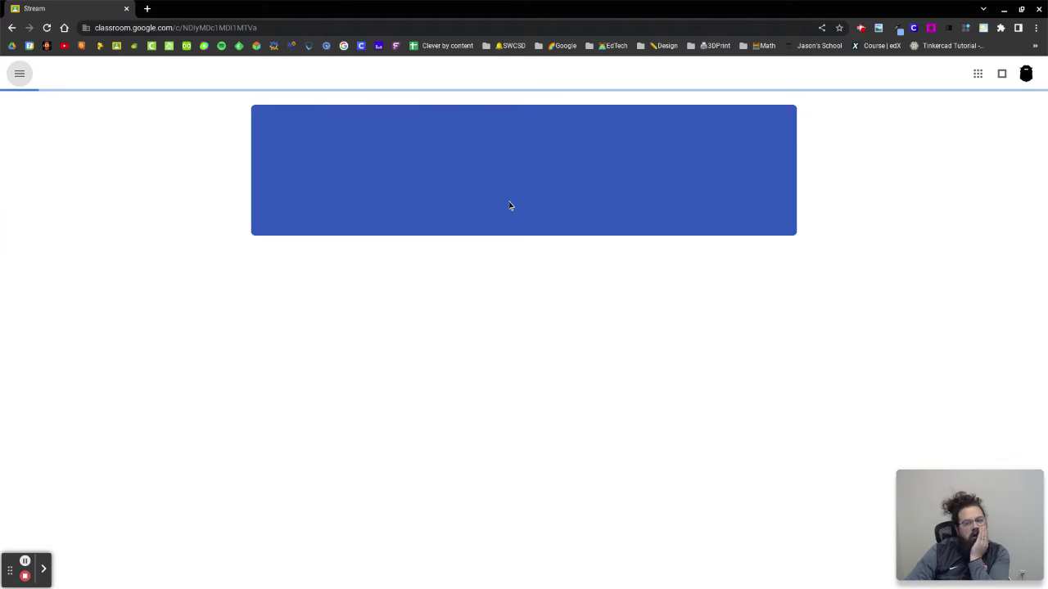
pyautogui.click(481, 73)
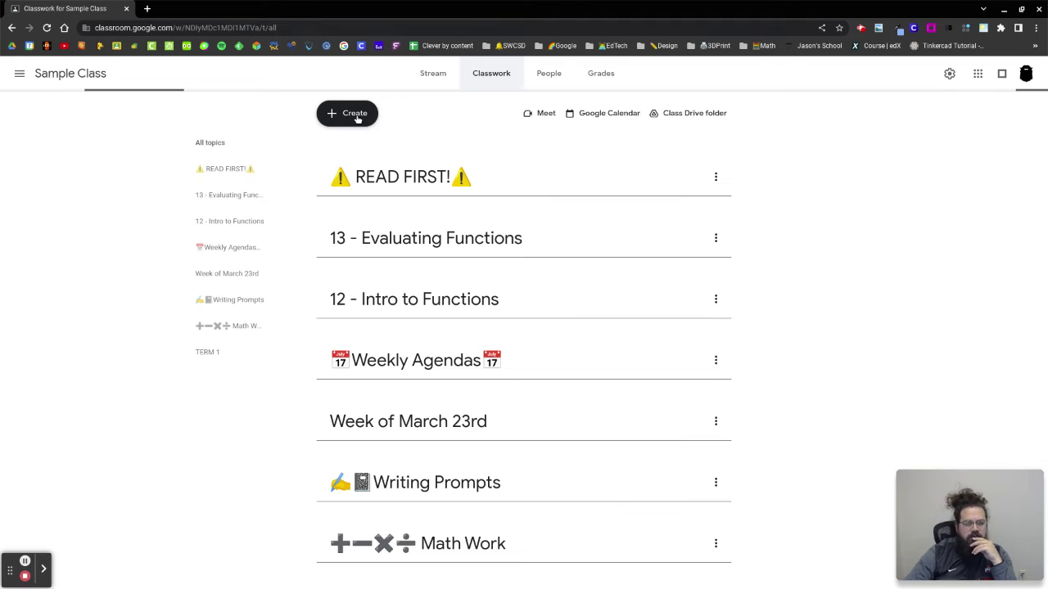
# Create a new assignment titled "Exit Ticket November 7" in Sample Class
pyautogui.click(357, 115)
pyautogui.click(383, 156)
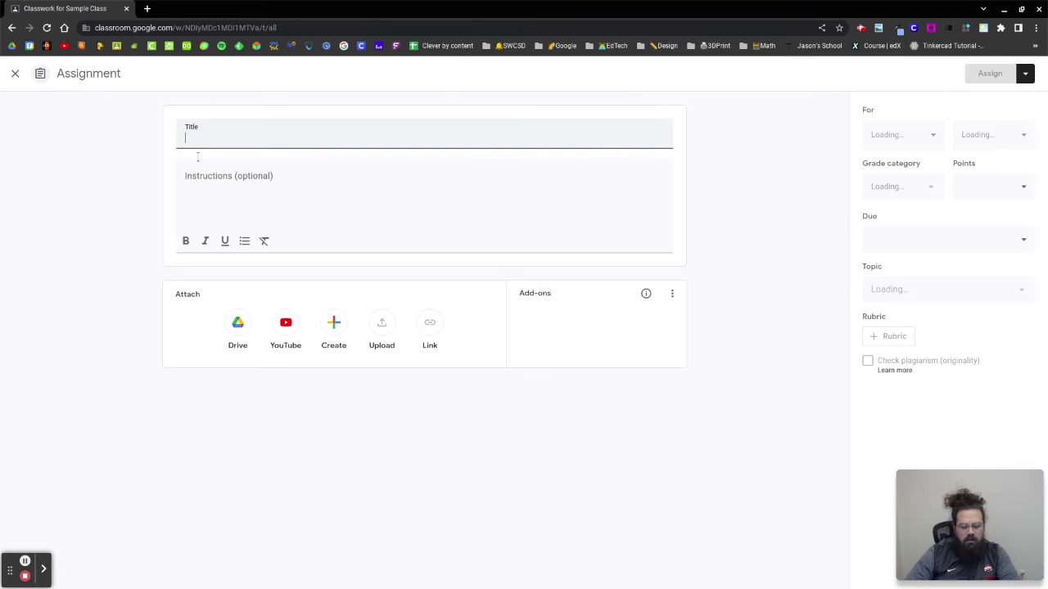
pyautogui.write('Exit T')
pyautogui.write('icker')
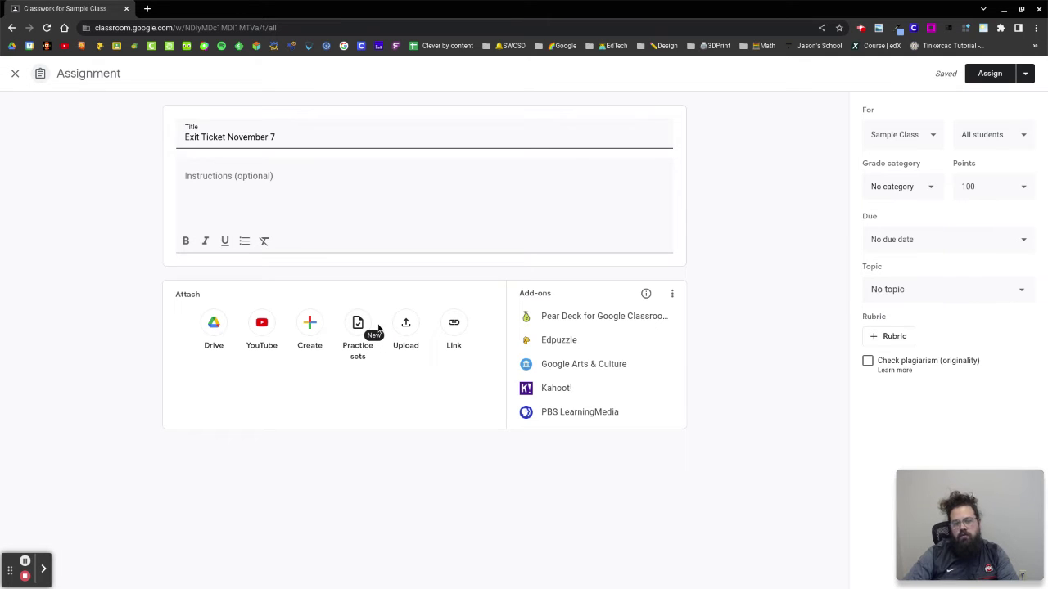
# Attach the "Exit Ticket November 7" practice set to the assignment and assign it to all students in Sample Class
pyautogui.click(352, 332)
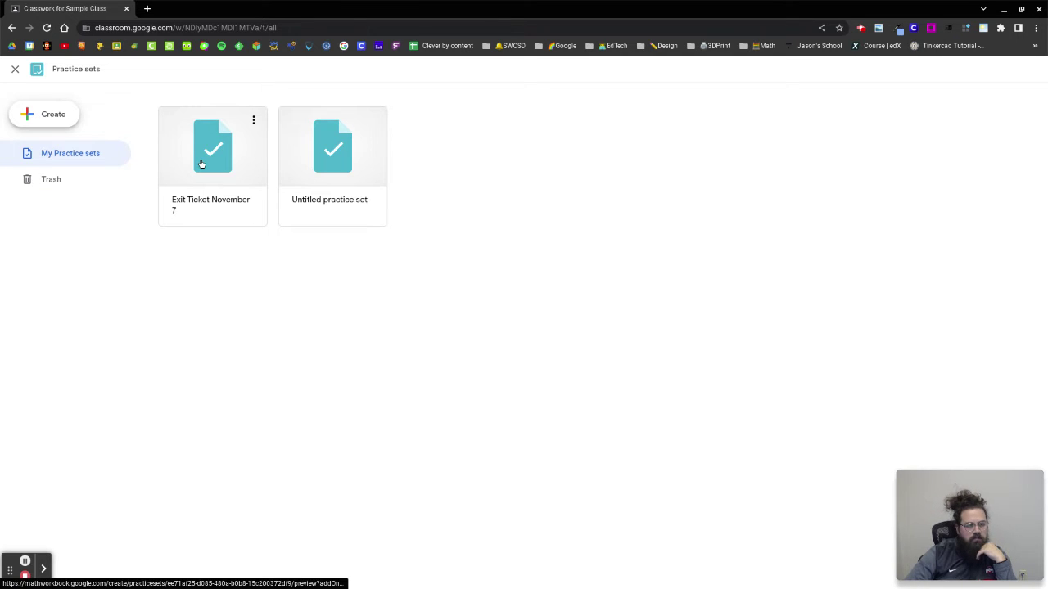
pyautogui.click(200, 158)
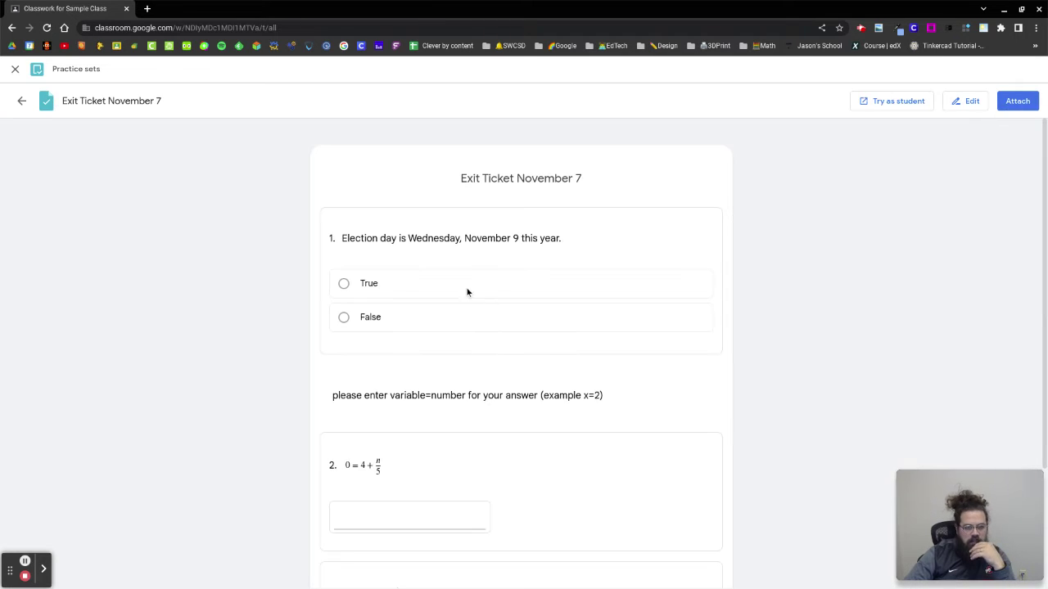
pyautogui.scroll(-2, 537, 417)
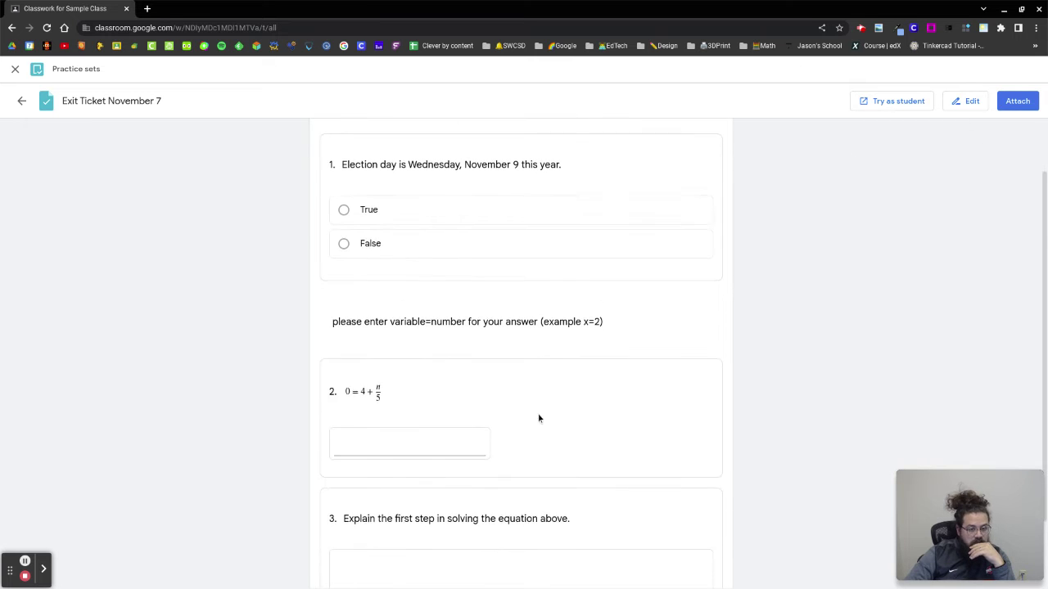
pyautogui.scroll(2, 695, 369)
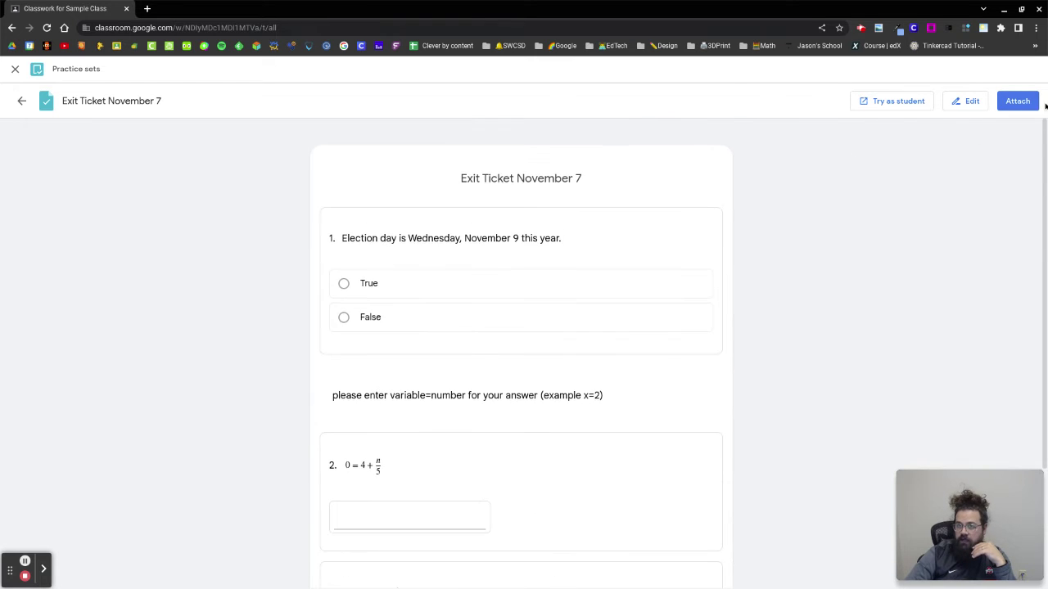
pyautogui.click(1017, 101)
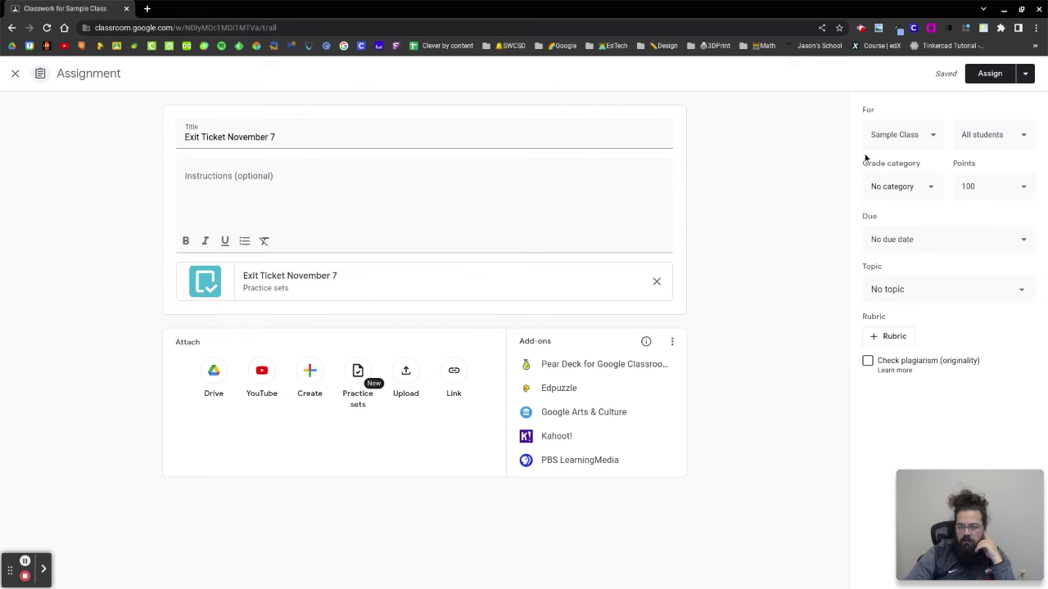
pyautogui.click(990, 78)
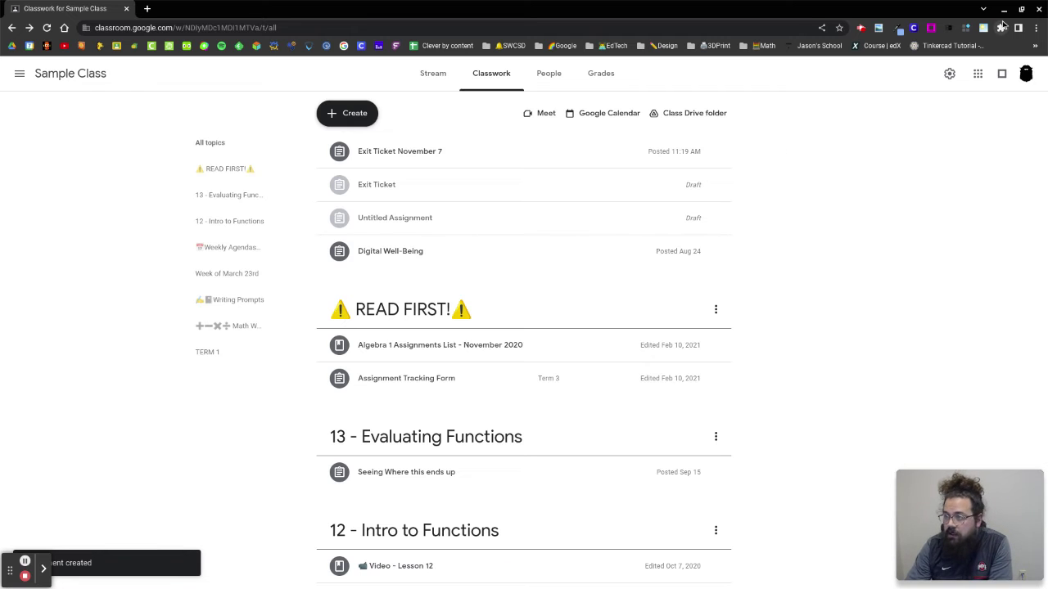
# Switch to the student account's Incognito window and open the Exit Ticket November 7 practice set from Sample Class
pyautogui.moveTo(1003, 25); pyautogui.dragTo(127, 2)
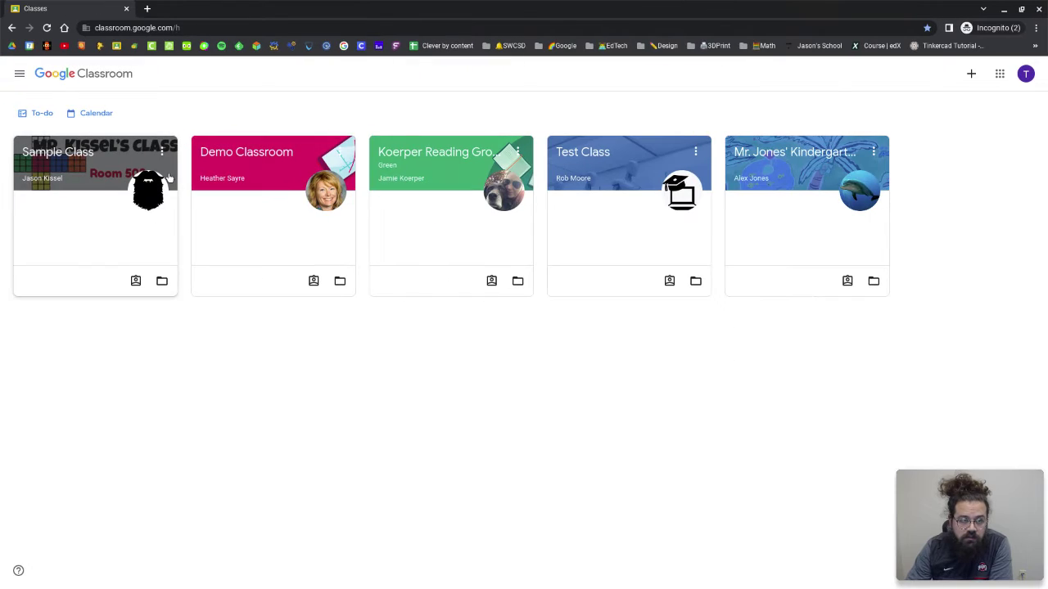
pyautogui.click(93, 154)
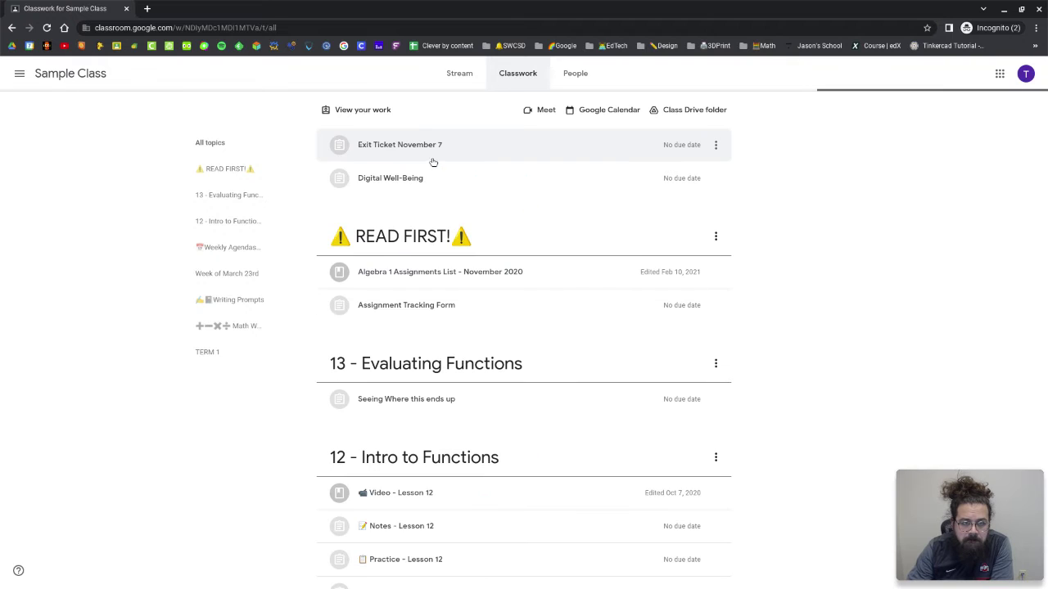
pyautogui.click(424, 148)
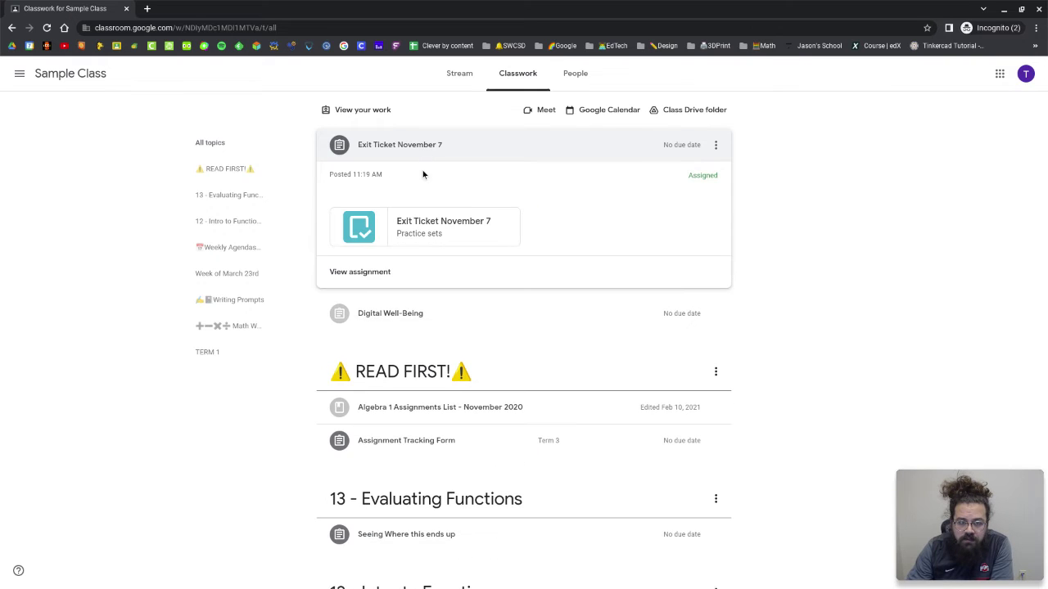
pyautogui.click(417, 232)
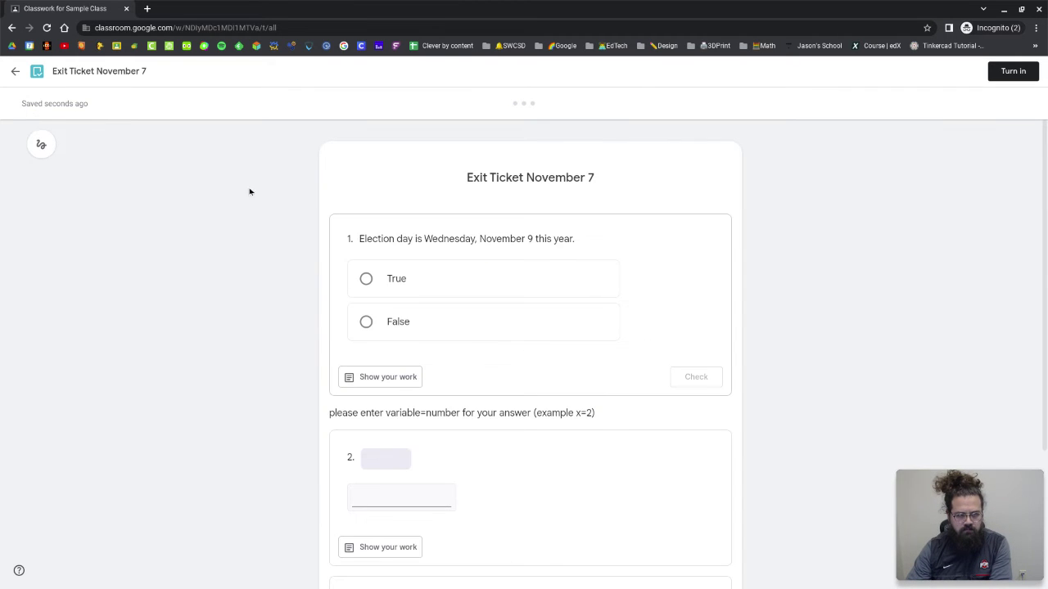
pyautogui.click(41, 144)
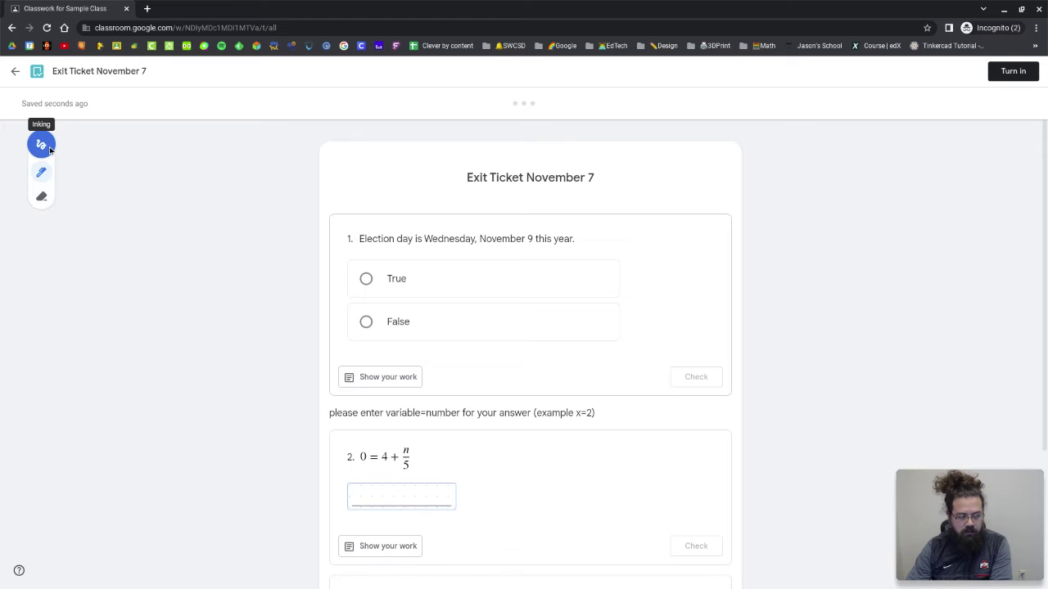
pyautogui.click(41, 171)
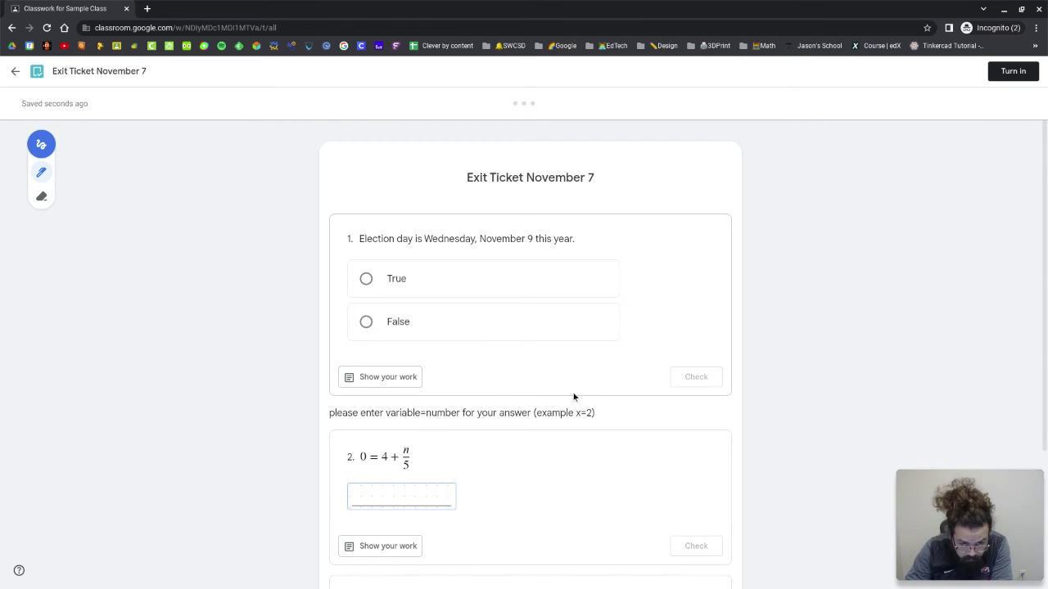
pyautogui.click(38, 145)
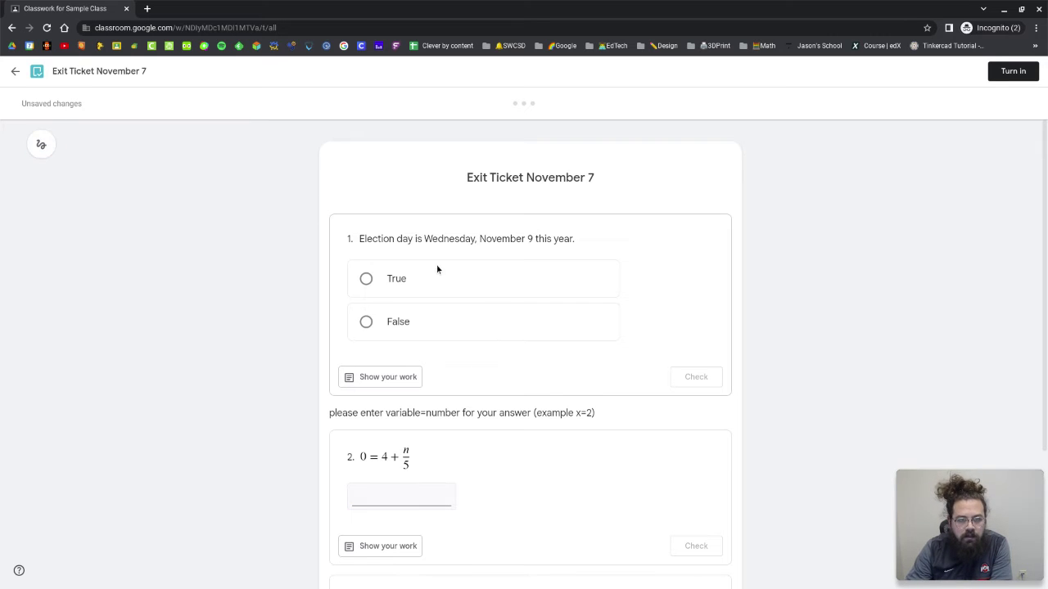
# Answer question 1 about election day with True and check the answer
pyautogui.scroll(-1, 459, 221)
pyautogui.click(366, 284)
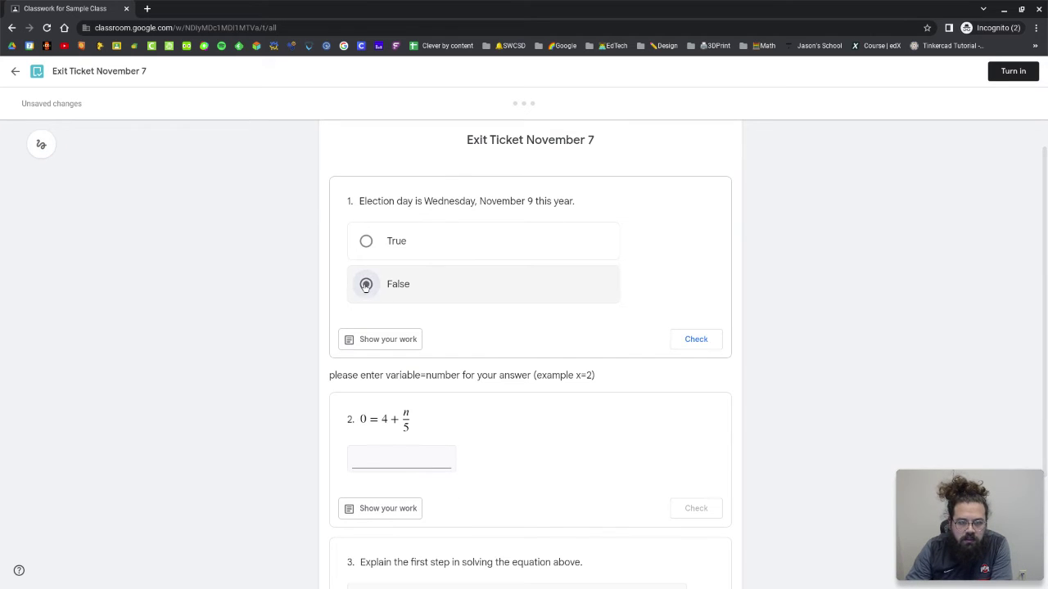
pyautogui.click(365, 241)
pyautogui.scroll(-1, 461, 302)
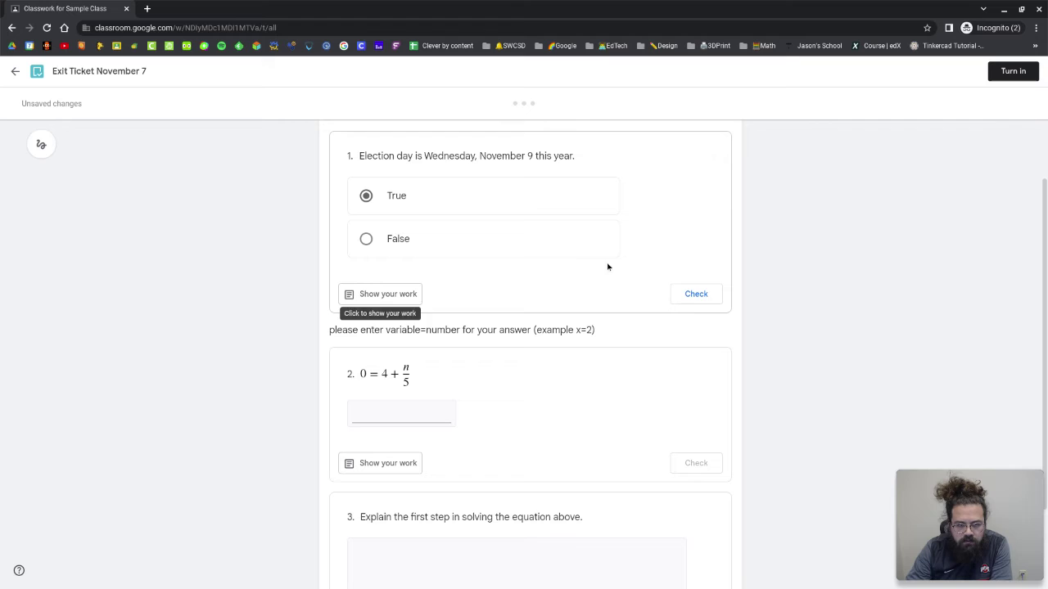
pyautogui.click(696, 300)
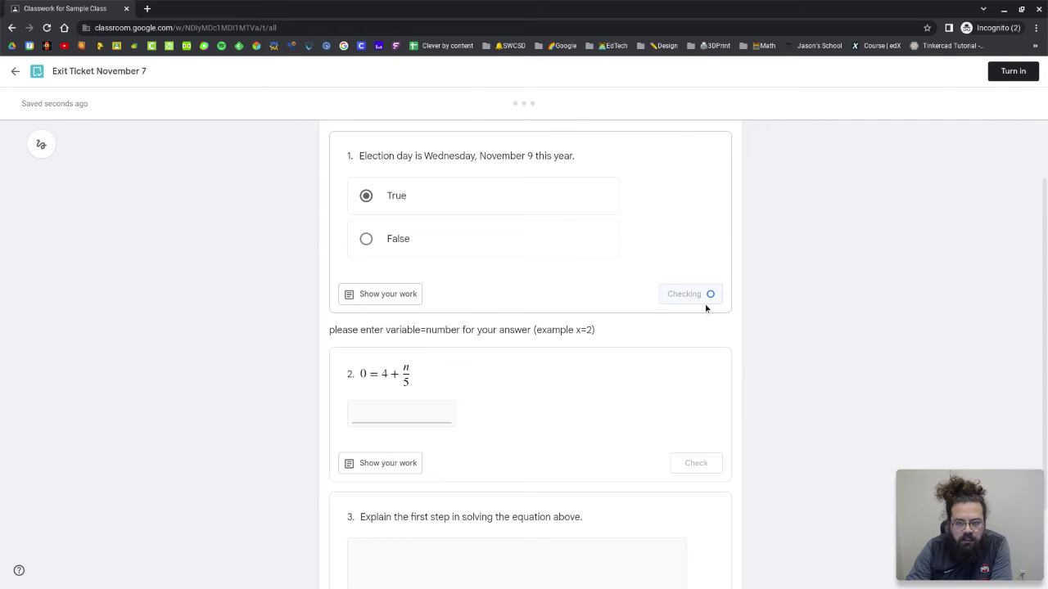
pyautogui.scroll(1, 706, 307)
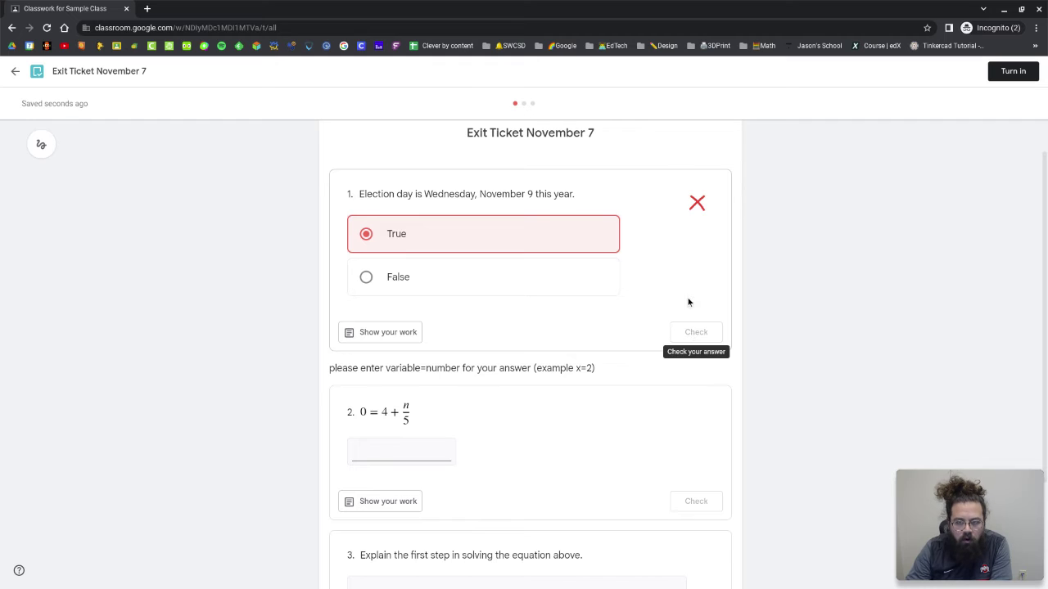
# Change the answer to question 1 to False and check it again
pyautogui.click(388, 277)
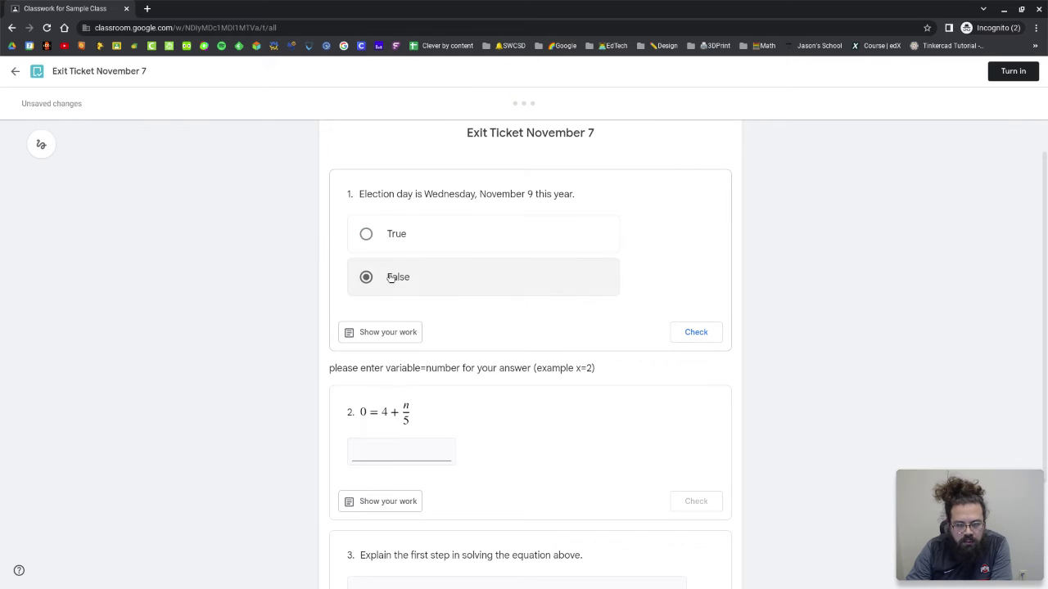
pyautogui.click(697, 332)
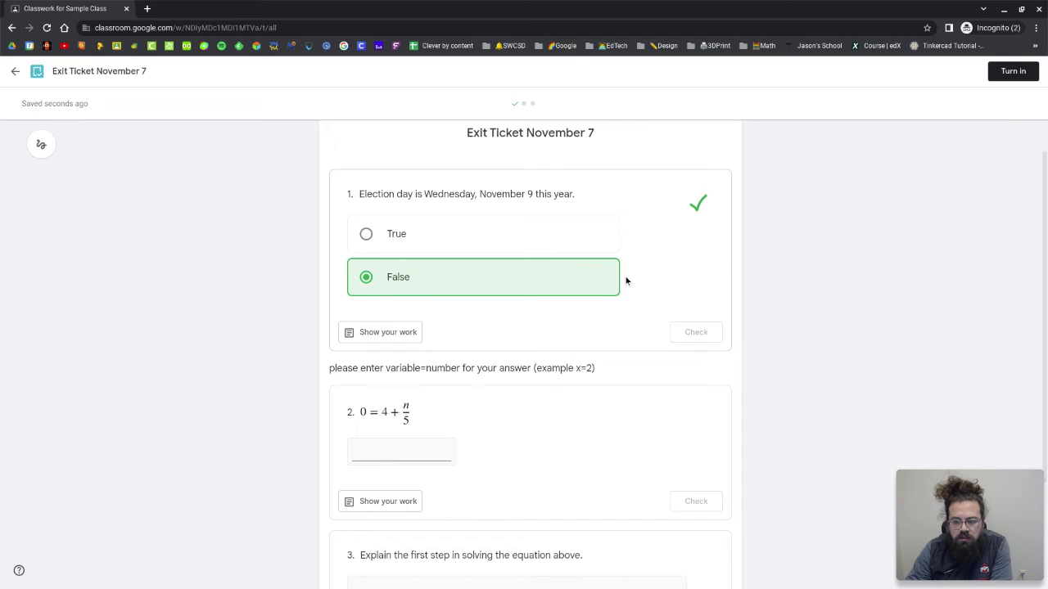
# Add a blank work notepad under question 2, the equation 0 = 4 + n/5
pyautogui.scroll(-1, 631, 273)
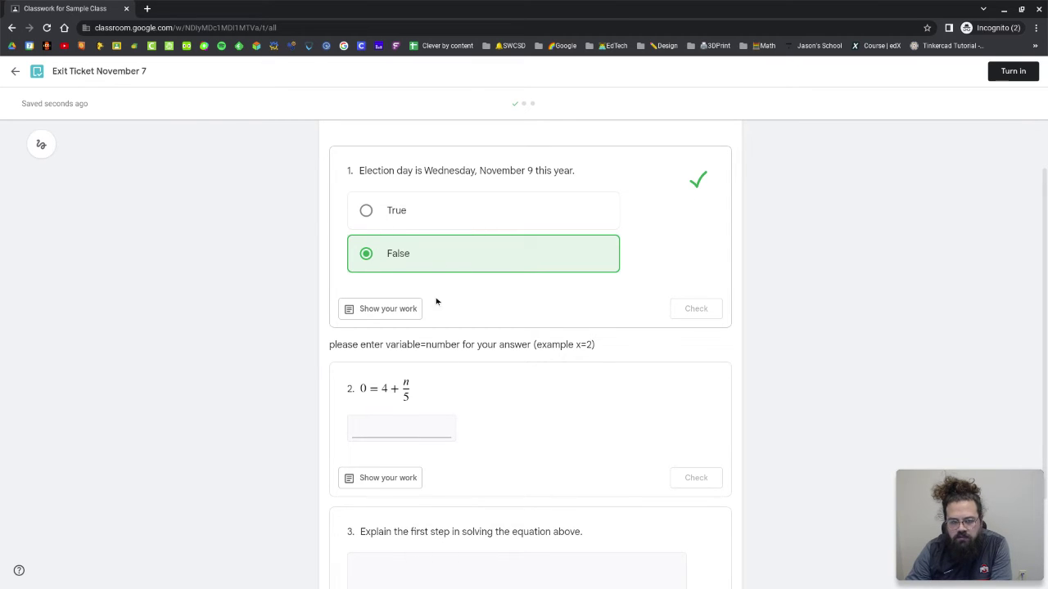
pyautogui.scroll(-3, 480, 257)
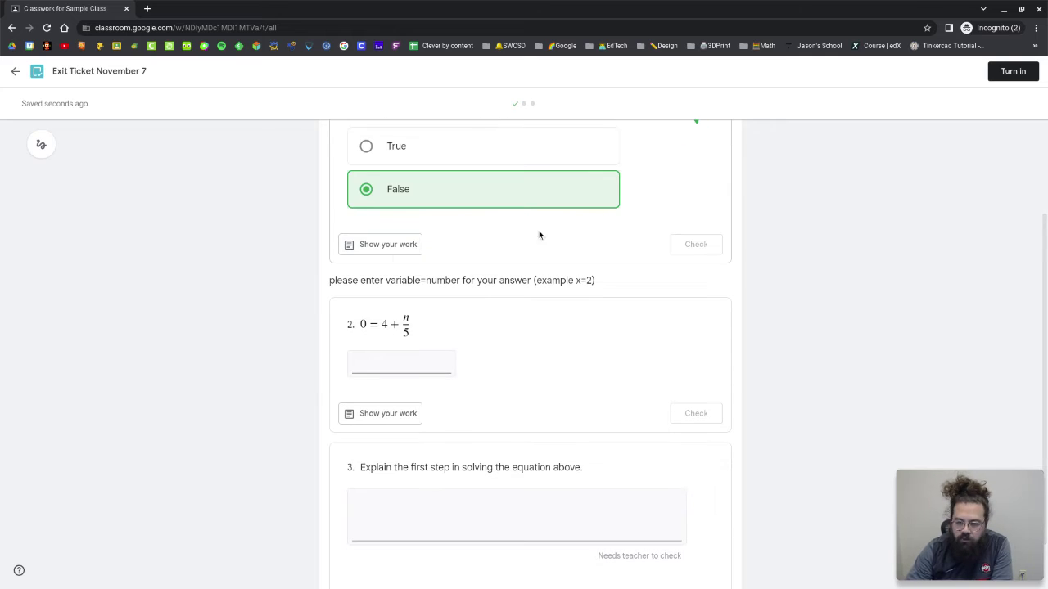
pyautogui.scroll(-3, 417, 309)
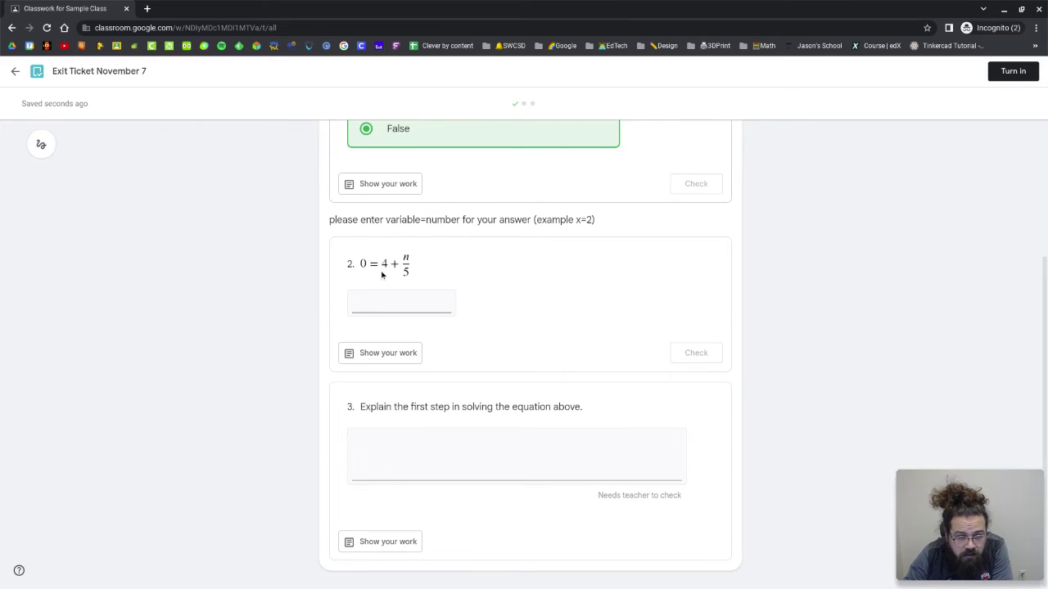
pyautogui.scroll(-1, 413, 331)
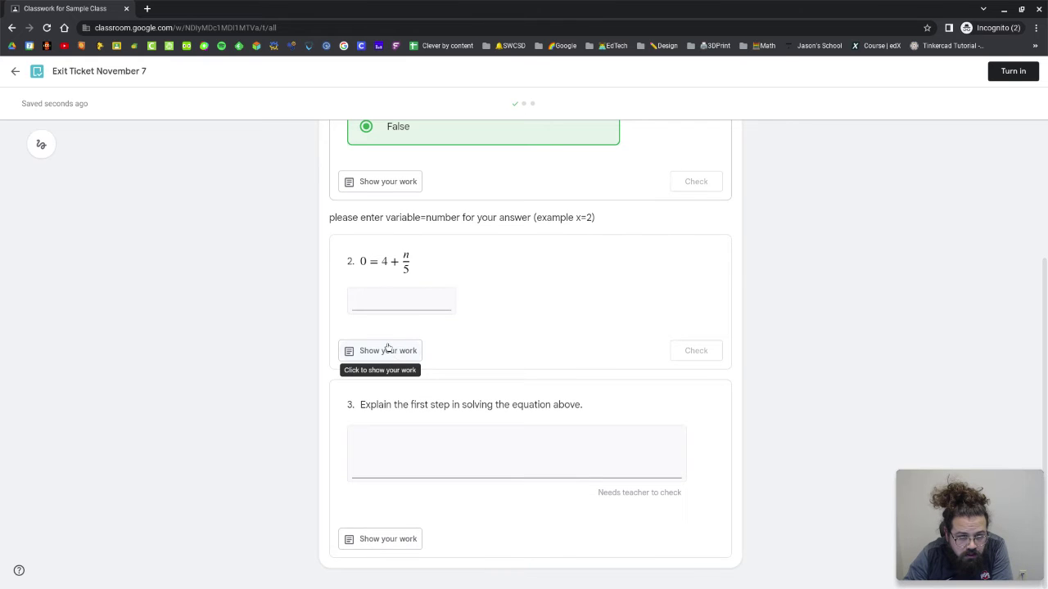
pyautogui.click(388, 349)
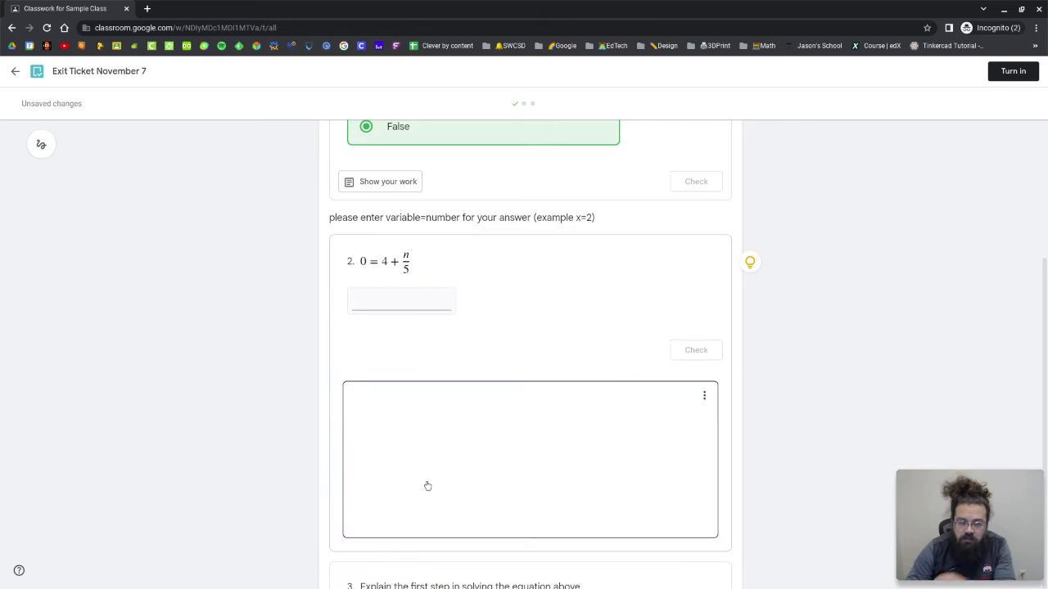
# View part of the hint video for question 2 and close the hint
pyautogui.click(749, 264)
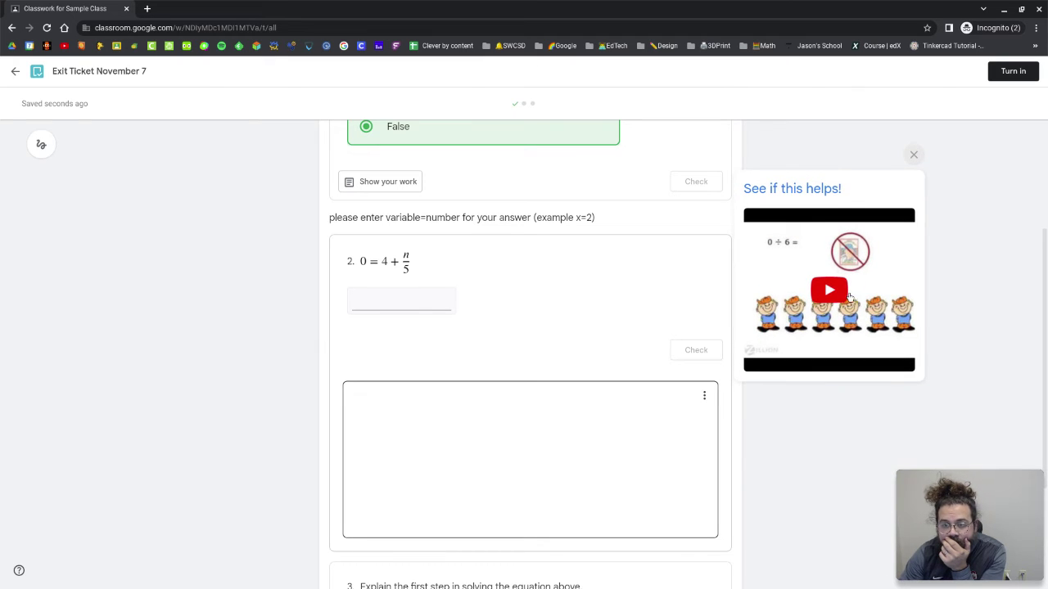
pyautogui.click(829, 289)
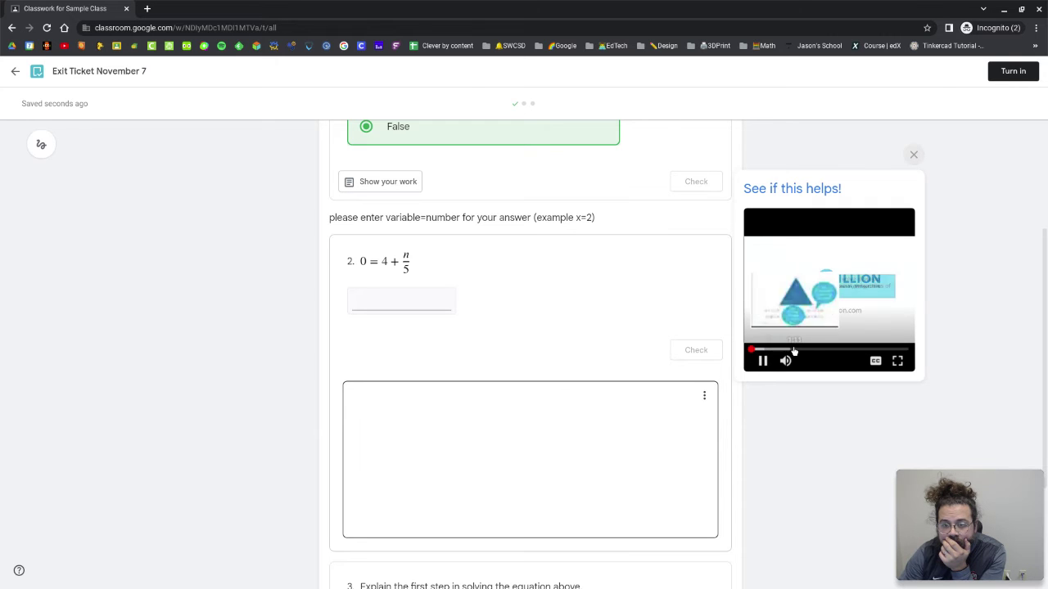
pyautogui.click(839, 349)
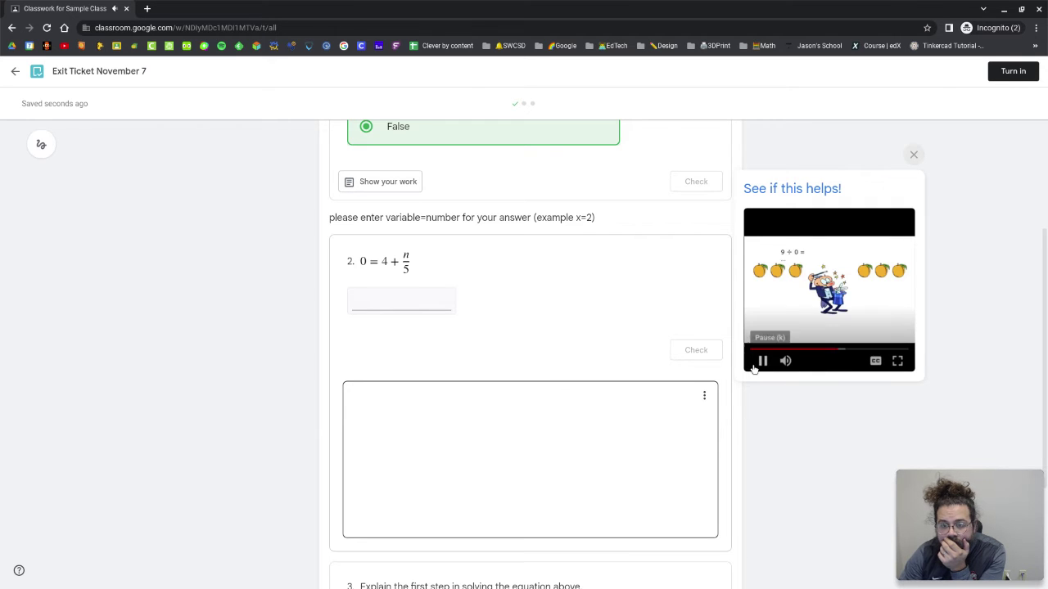
pyautogui.click(865, 239)
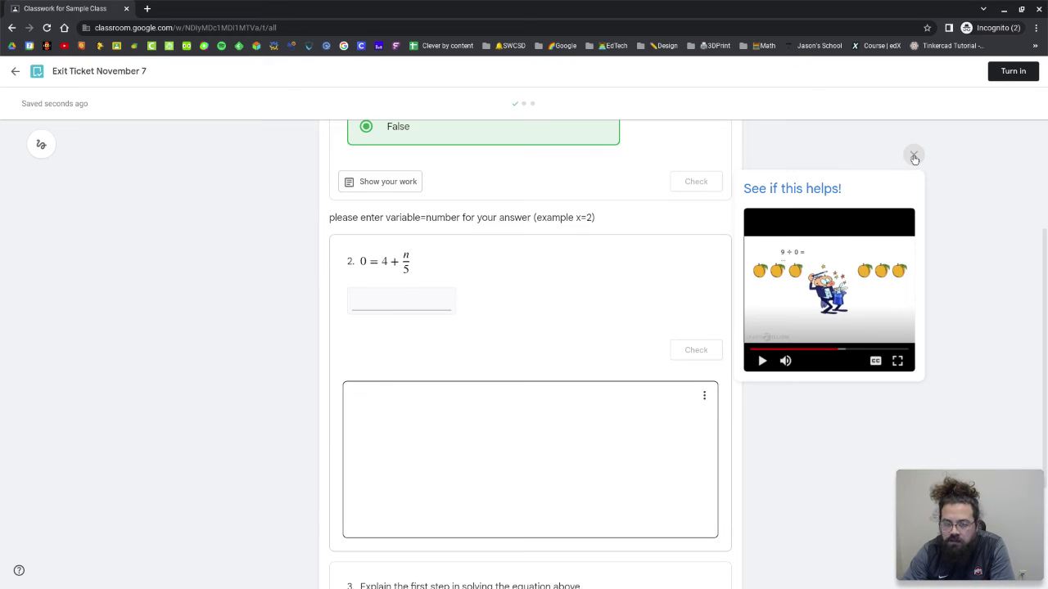
pyautogui.click(913, 155)
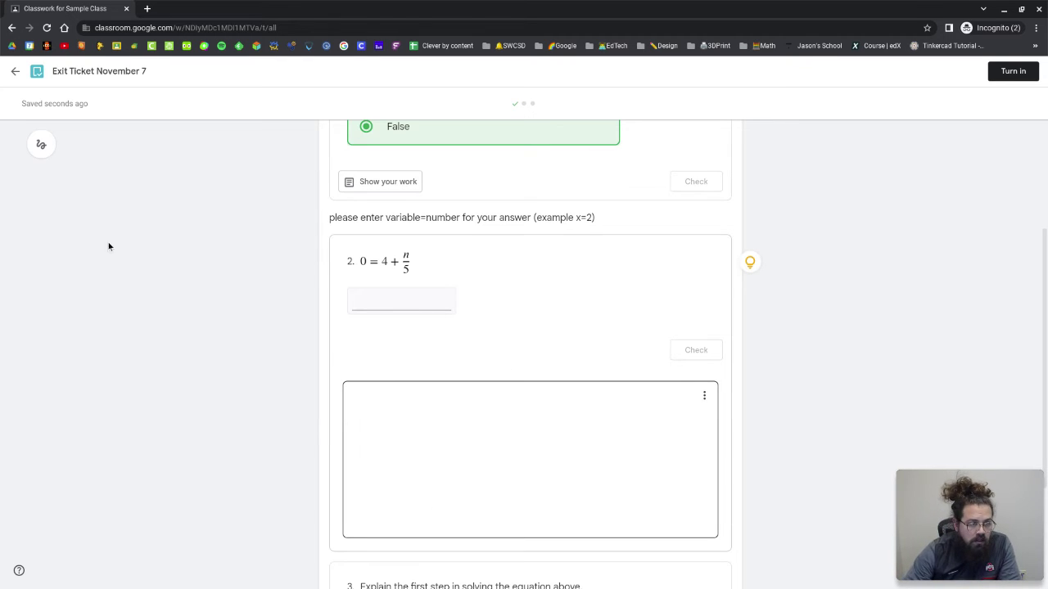
# Write "first step - subtract 4" in question 2's work notepad and start a new line
pyautogui.scroll(-1, 485, 466)
pyautogui.click(486, 402)
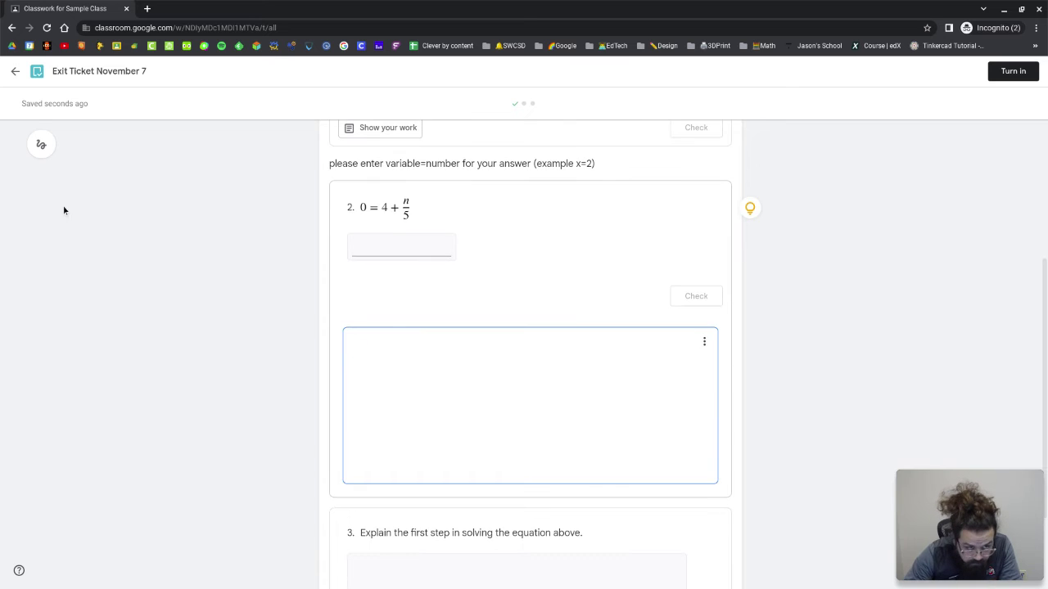
pyautogui.write('fir')
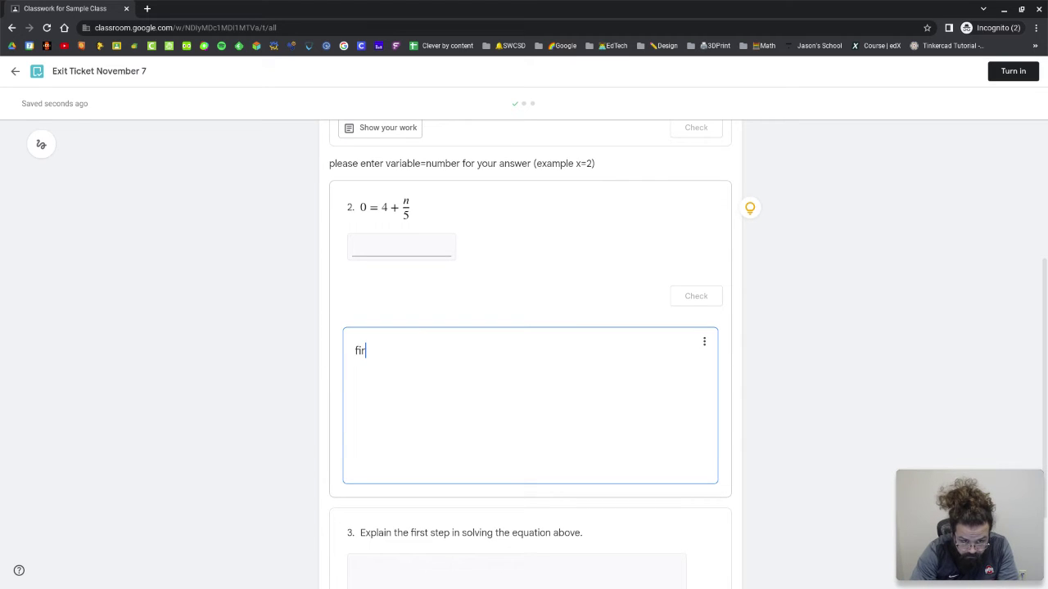
pyautogui.write('st step ')
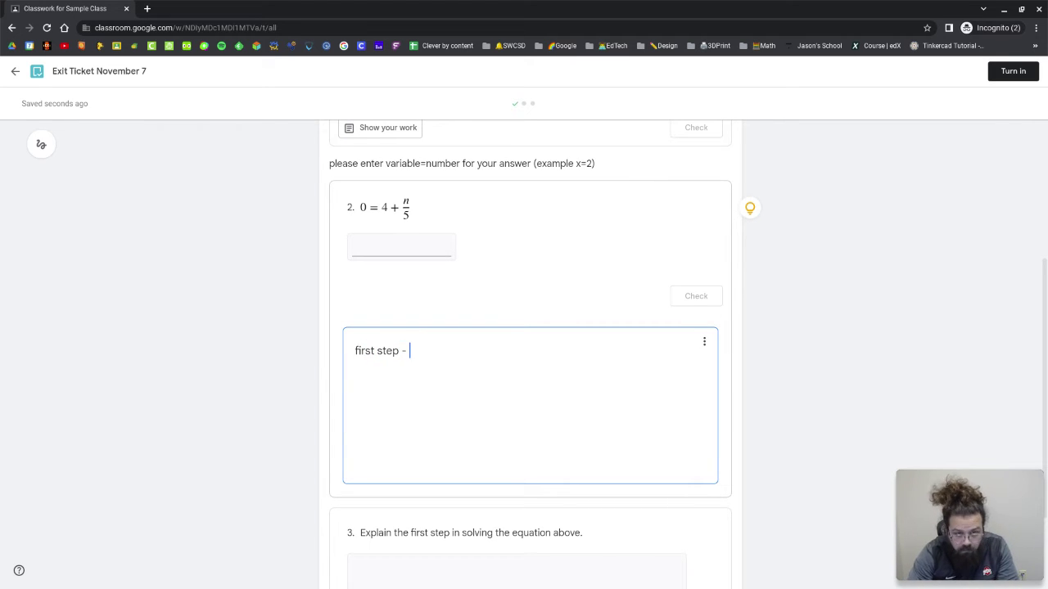
pyautogui.write('- subtract 4')
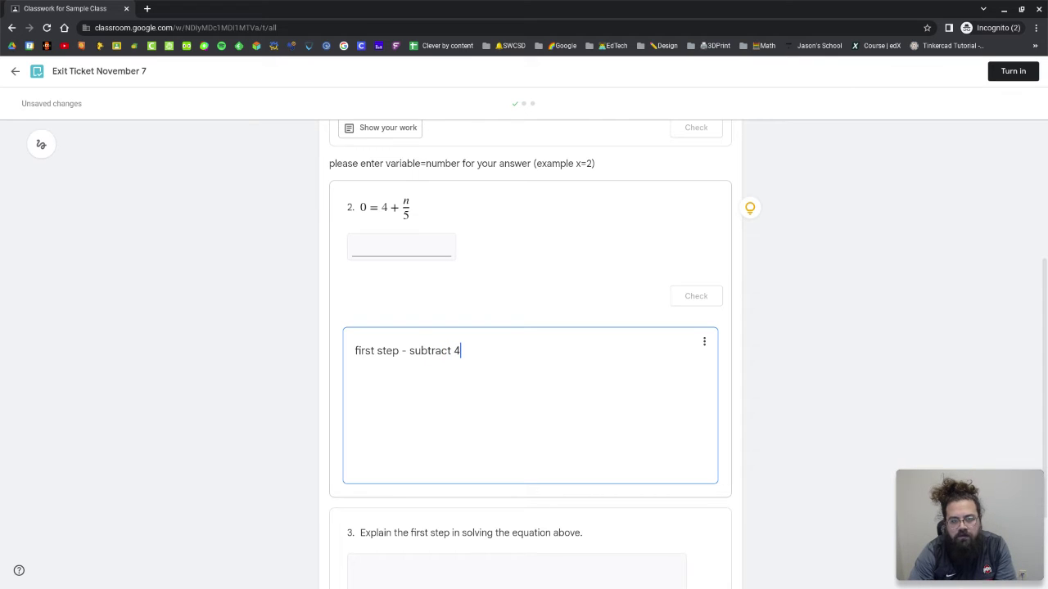
pyautogui.press('Return')
# Try to switch question 2's work notepad from typed text to inking
pyautogui.click(47, 149)
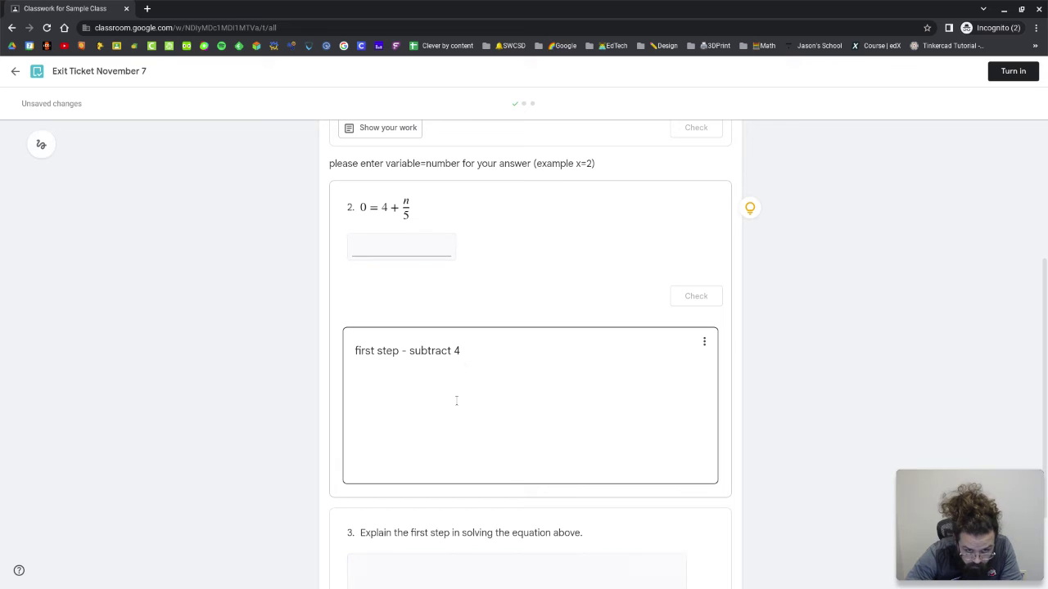
pyautogui.click(457, 400)
pyautogui.click(41, 144)
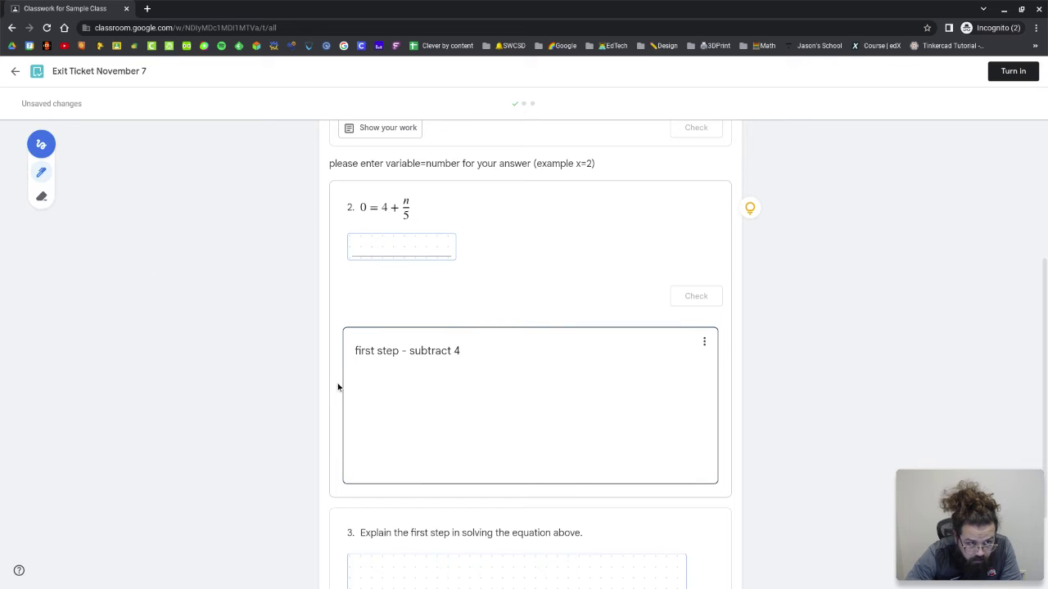
pyautogui.click(483, 377)
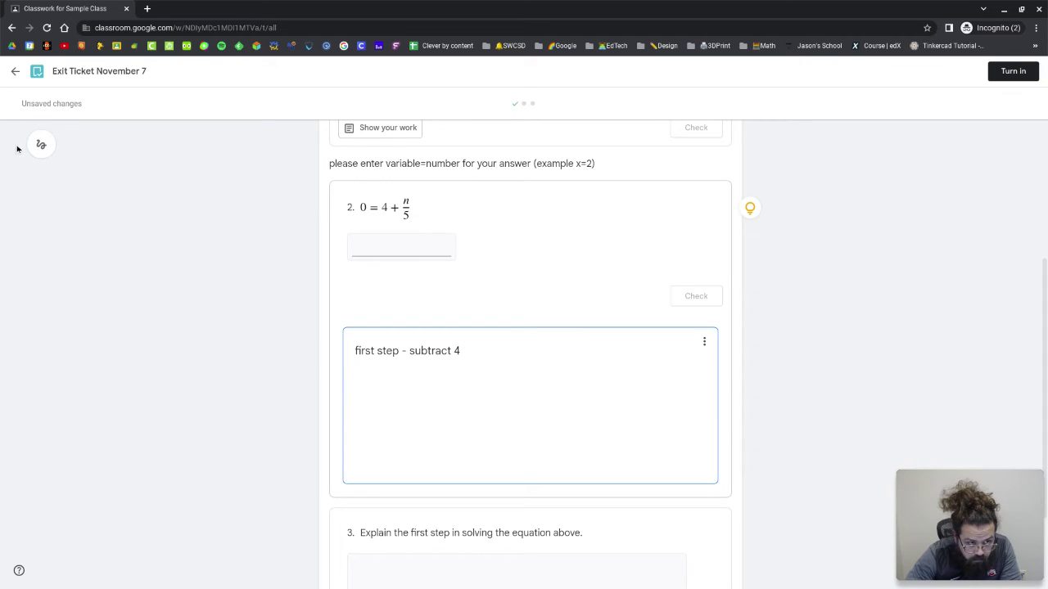
pyautogui.click(42, 146)
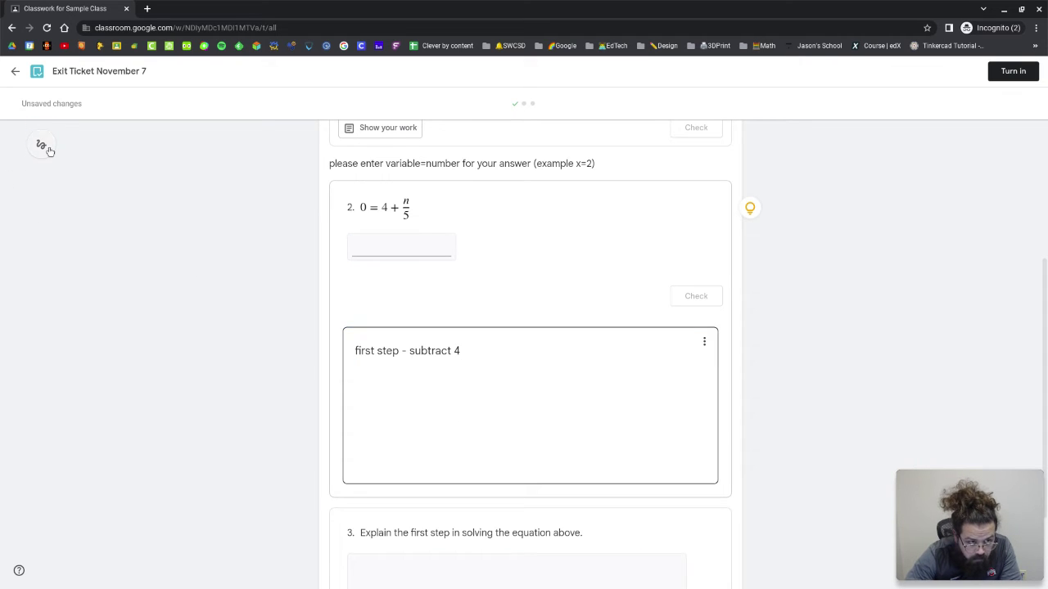
pyautogui.click(434, 343)
pyautogui.click(365, 287)
pyautogui.click(686, 409)
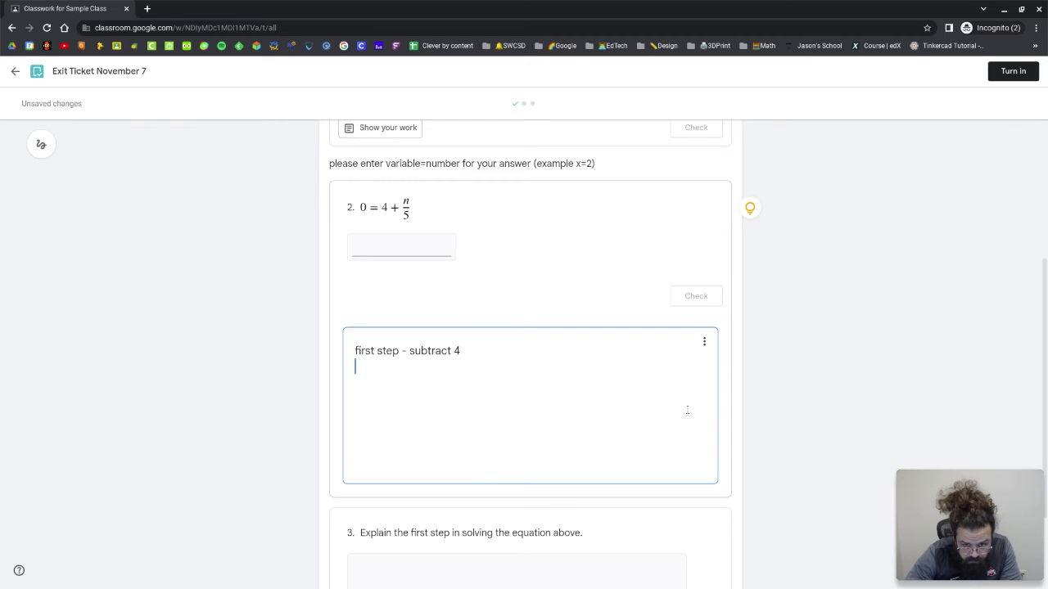
# Remove question 2's notepad with its typed text and add a new blank one
pyautogui.click(704, 341)
pyautogui.click(681, 371)
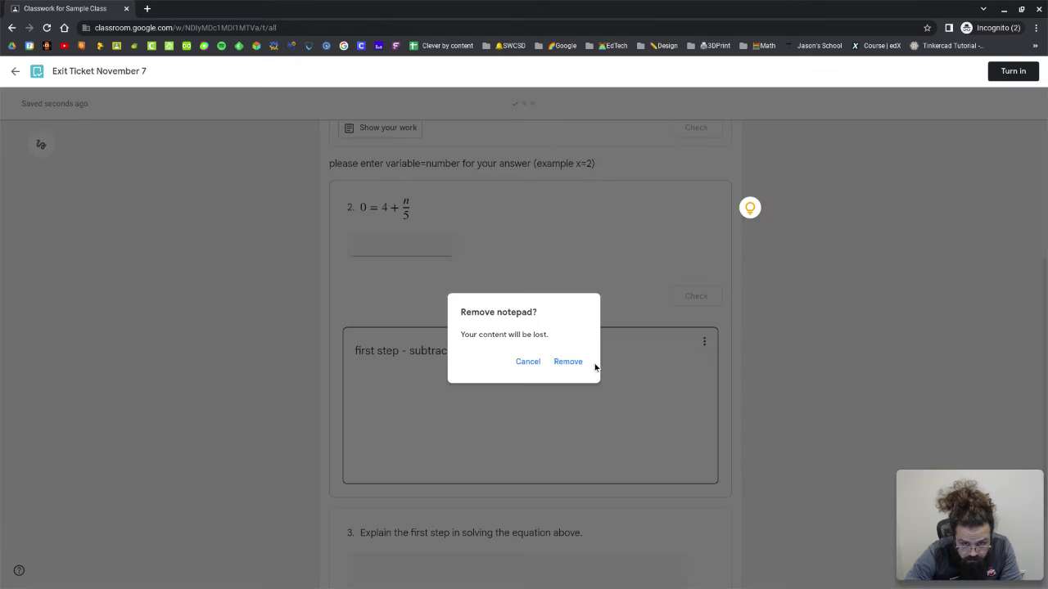
pyautogui.click(568, 362)
pyautogui.click(388, 356)
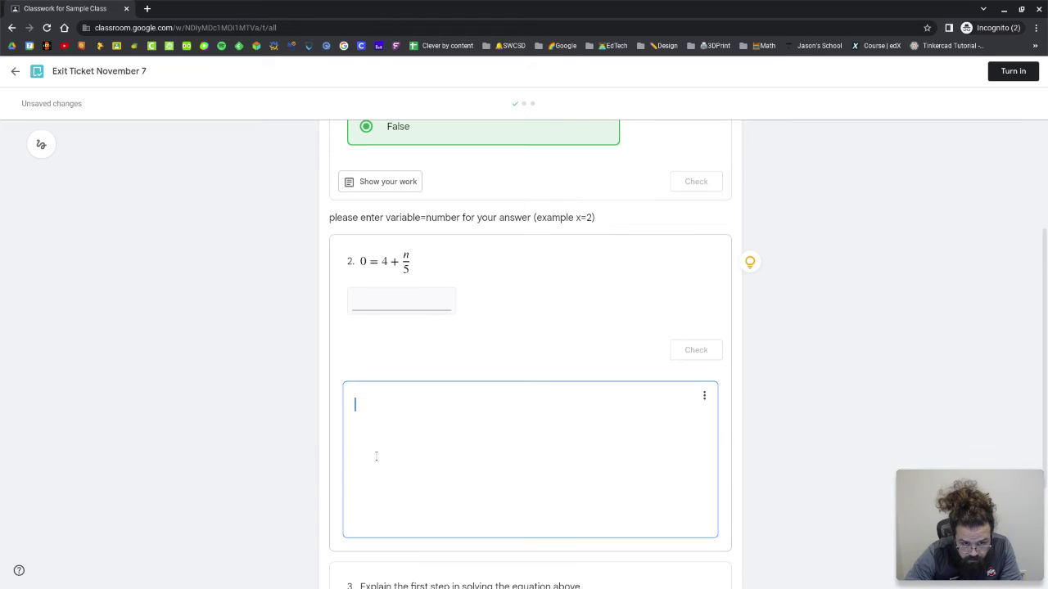
# Turn on inking and draw a freehand pen stroke in question 2's answer box
pyautogui.click(41, 144)
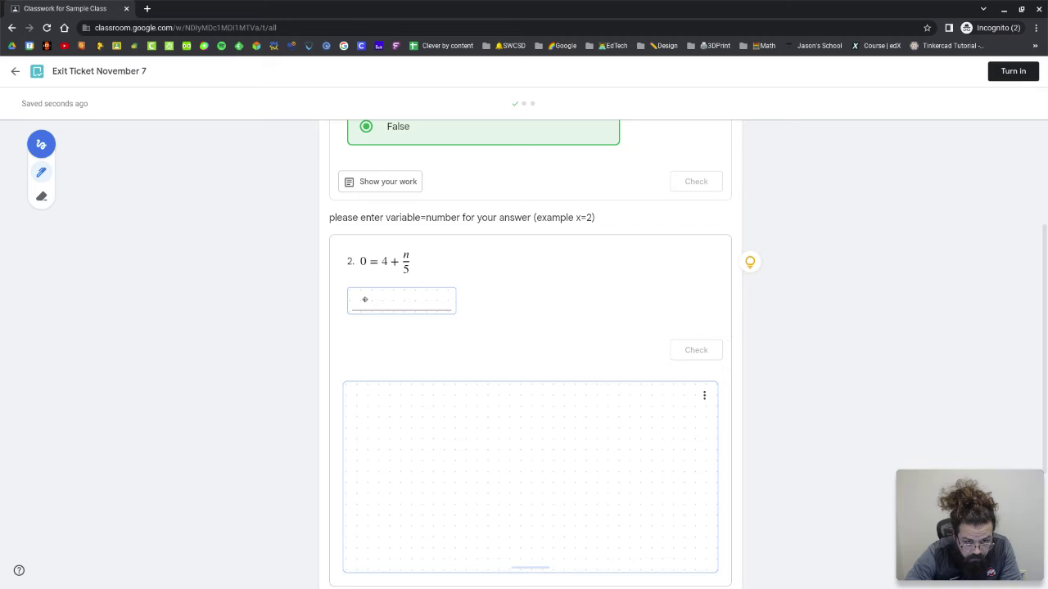
pyautogui.moveTo(350, 300); pyautogui.dragTo(413, 310)
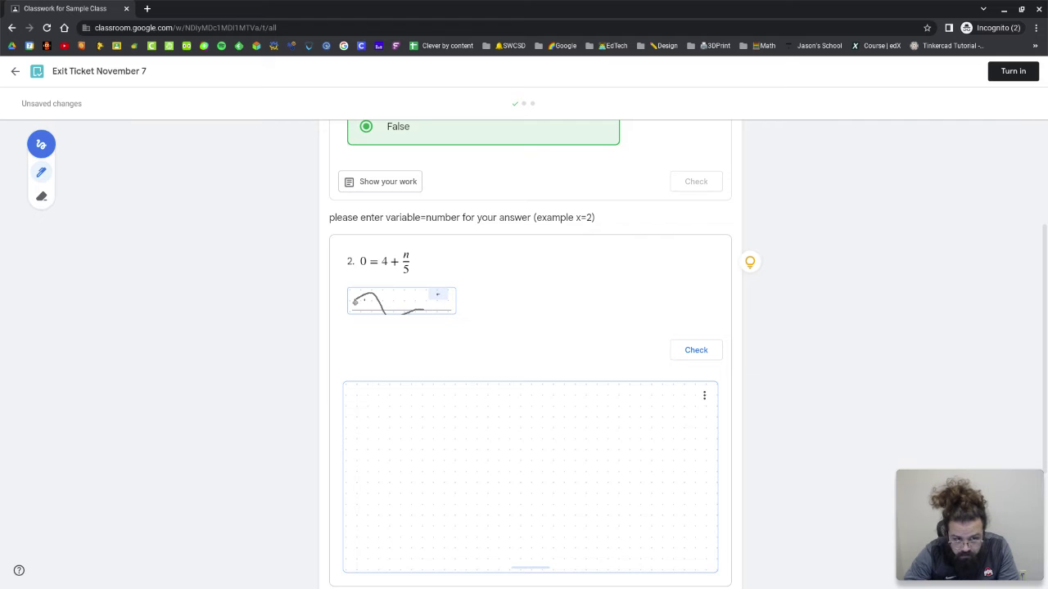
# Erase all ink from question 2's answer box and switch back to the pen
pyautogui.click(41, 197)
pyautogui.moveTo(423, 319); pyautogui.dragTo(394, 303)
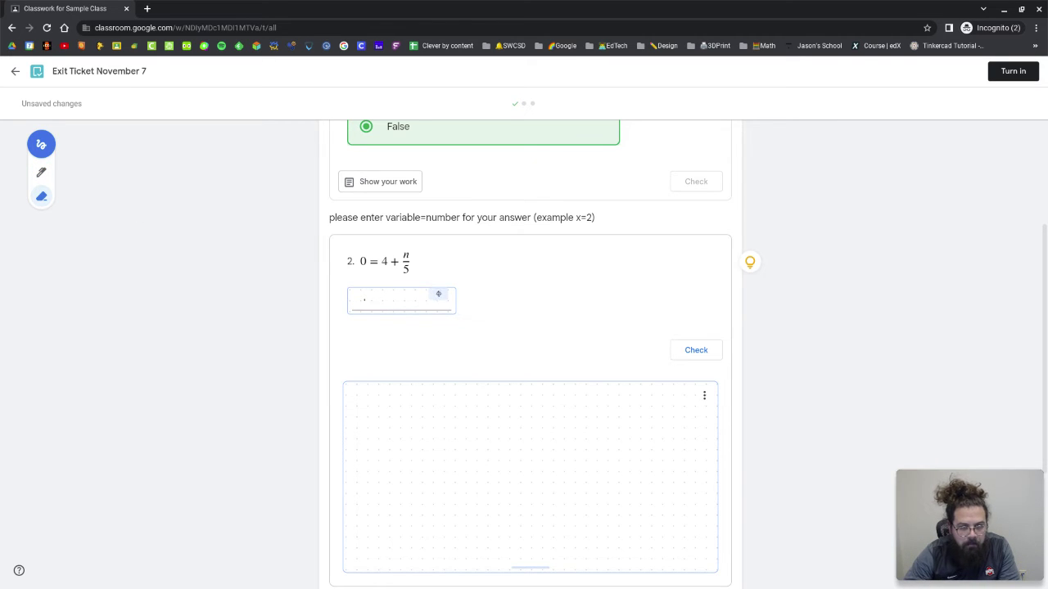
pyautogui.moveTo(371, 299); pyautogui.dragTo(363, 300)
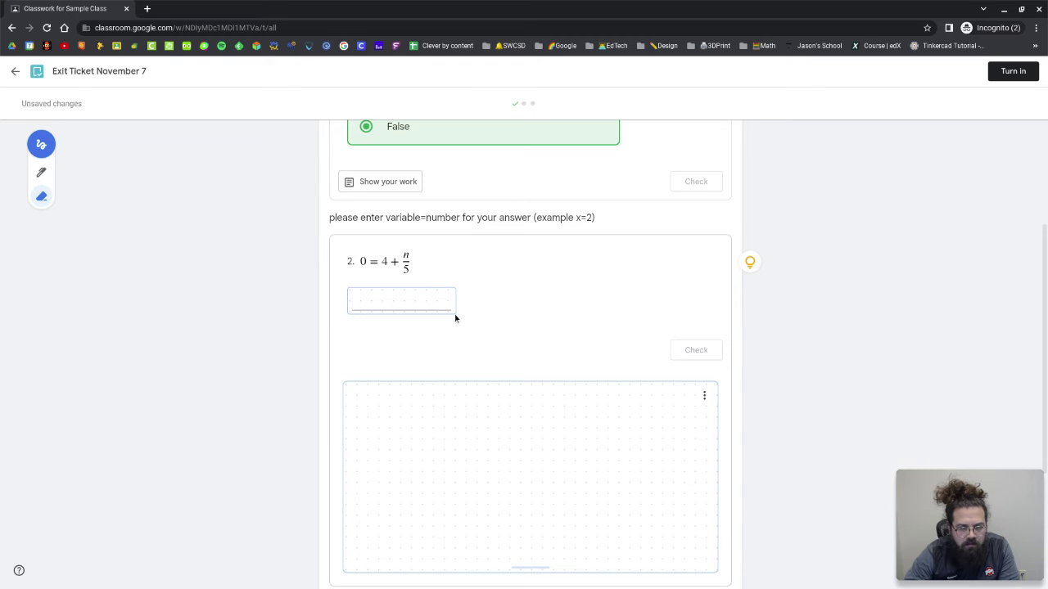
pyautogui.click(43, 174)
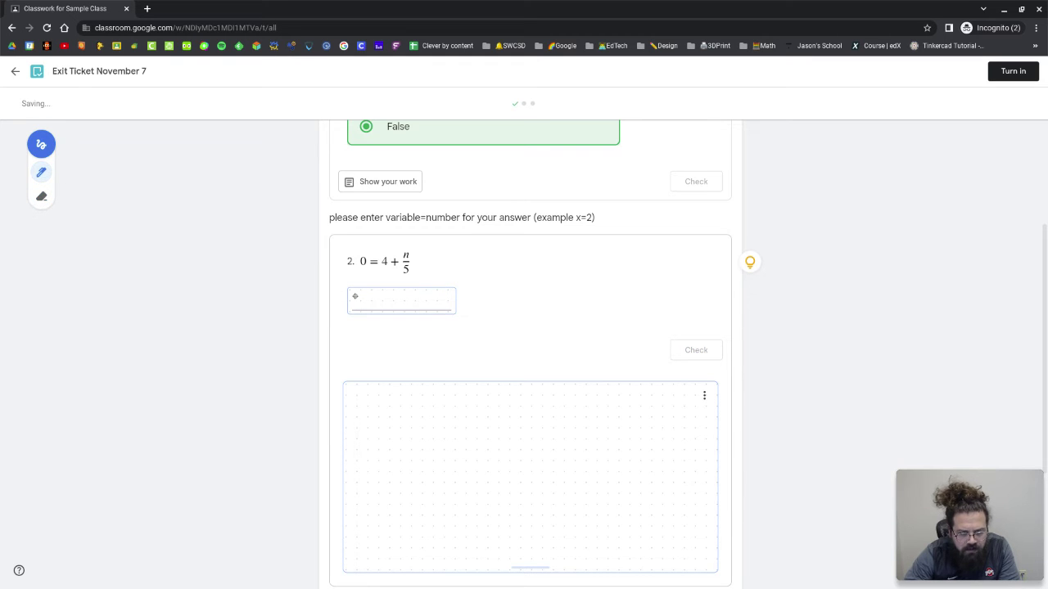
# Handwrite -4 in question 2's answer box and the working "-4 · 5 = n/5 · 5" and "-20 = n" in its notepad
pyautogui.moveTo(378, 297); pyautogui.dragTo(409, 305)
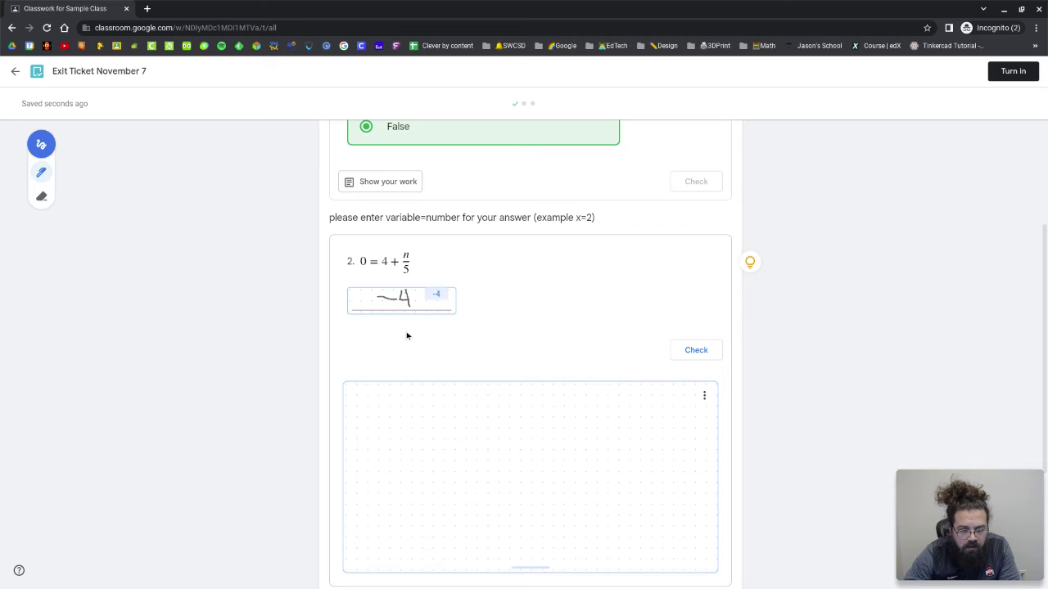
pyautogui.click(404, 407)
pyautogui.scroll(-1, 384, 414)
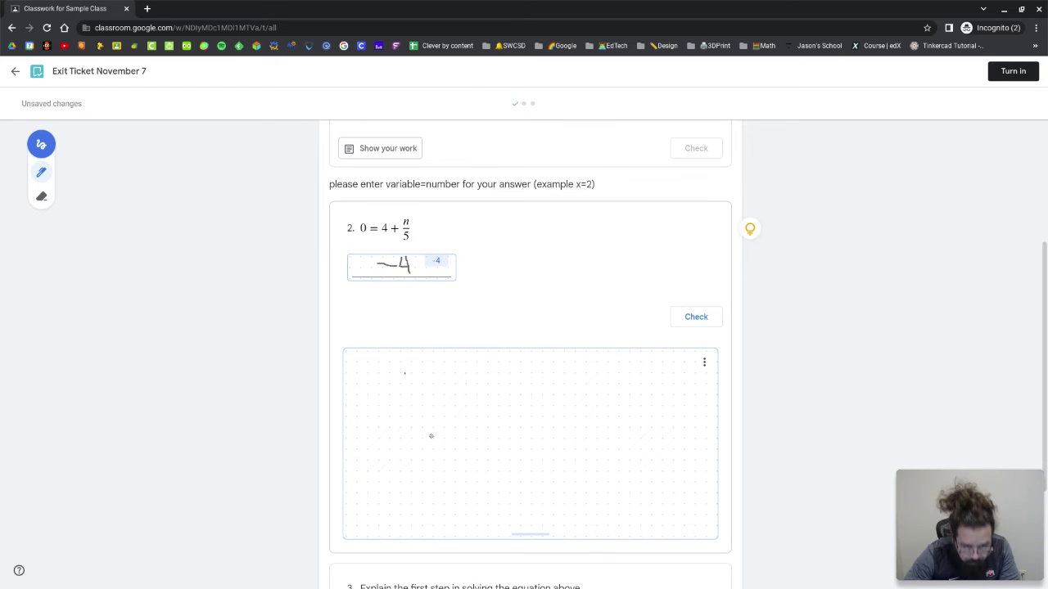
pyautogui.moveTo(431, 434); pyautogui.dragTo(489, 423)
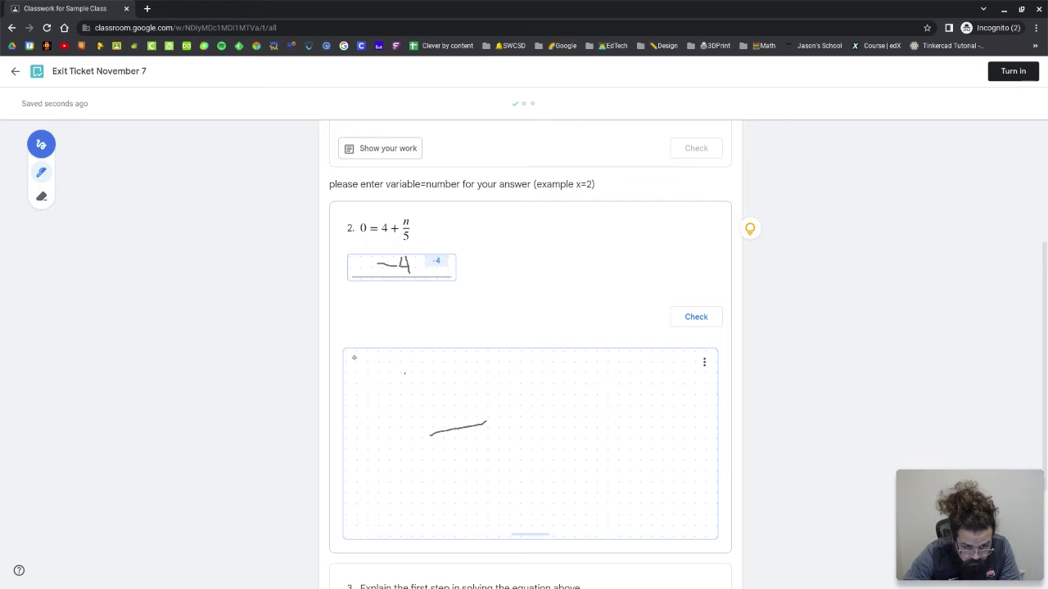
pyautogui.moveTo(352, 357); pyautogui.dragTo(375, 358)
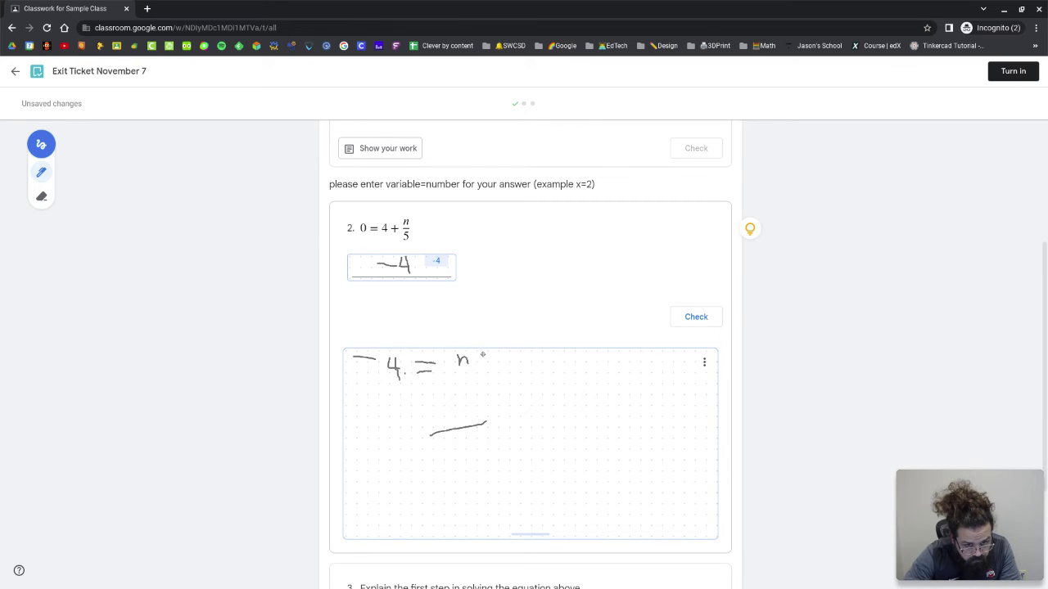
pyautogui.moveTo(482, 354); pyautogui.dragTo(466, 381)
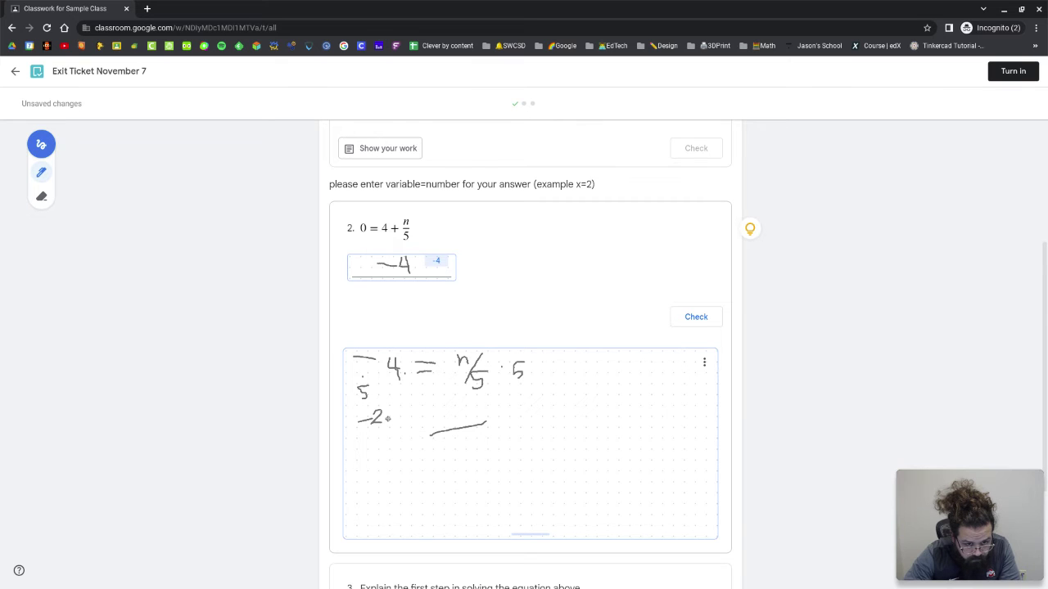
pyautogui.moveTo(411, 417); pyautogui.dragTo(432, 416)
pyautogui.moveTo(419, 421); pyautogui.dragTo(465, 424)
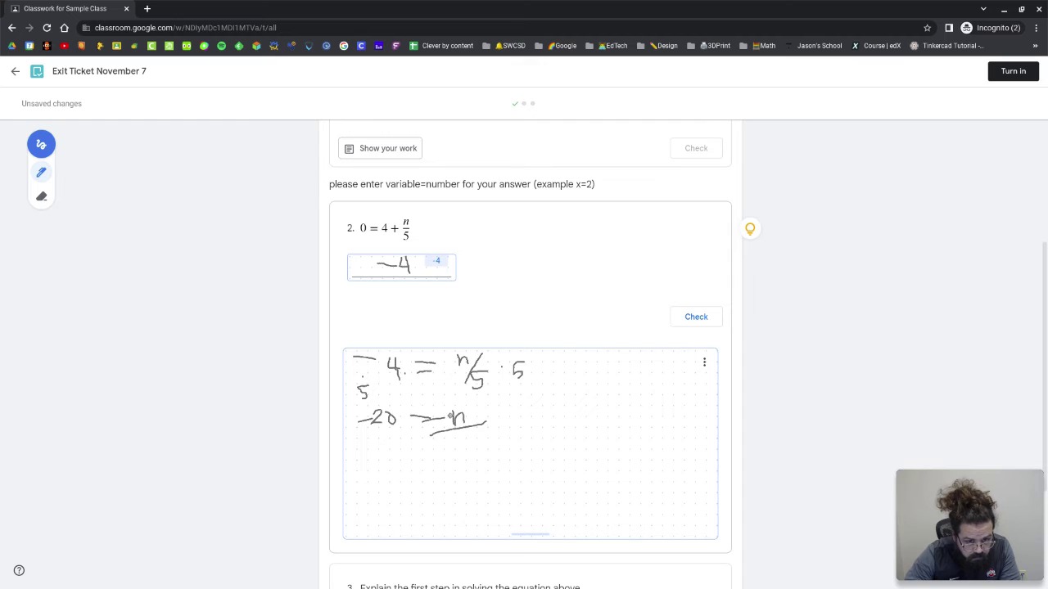
# Erase question 2's handwritten answer, rewrite it with the pen as n=-20, and check it
pyautogui.click(41, 197)
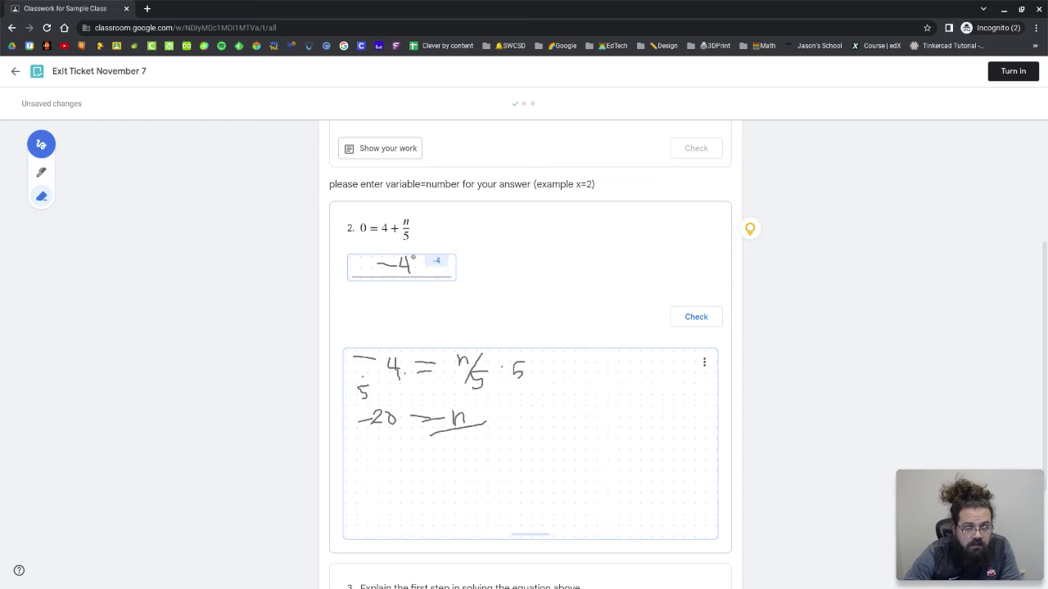
pyautogui.moveTo(410, 257); pyautogui.dragTo(373, 263)
pyautogui.click(41, 172)
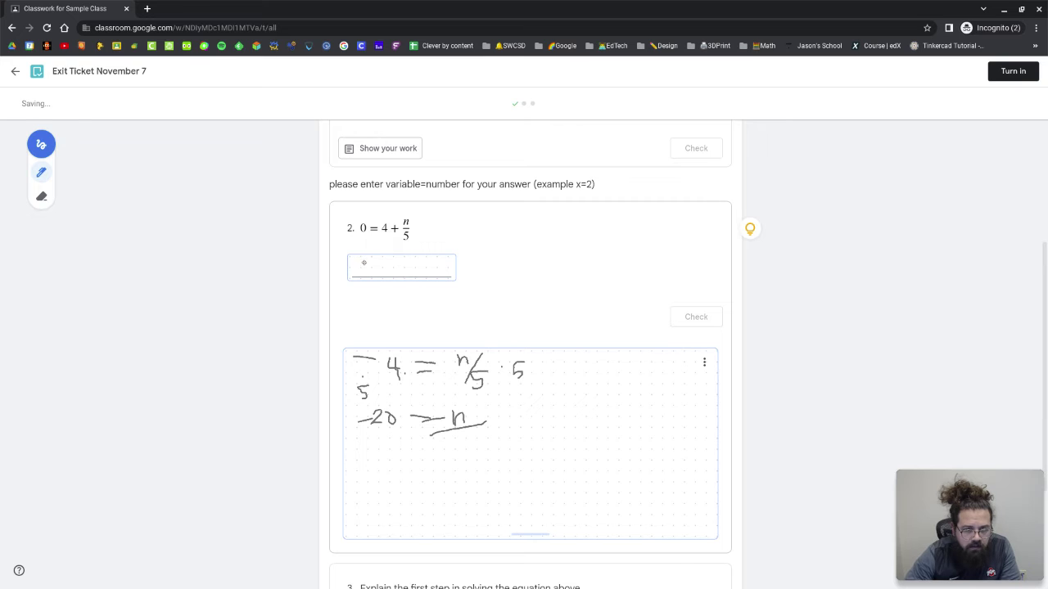
pyautogui.moveTo(361, 260); pyautogui.dragTo(380, 276)
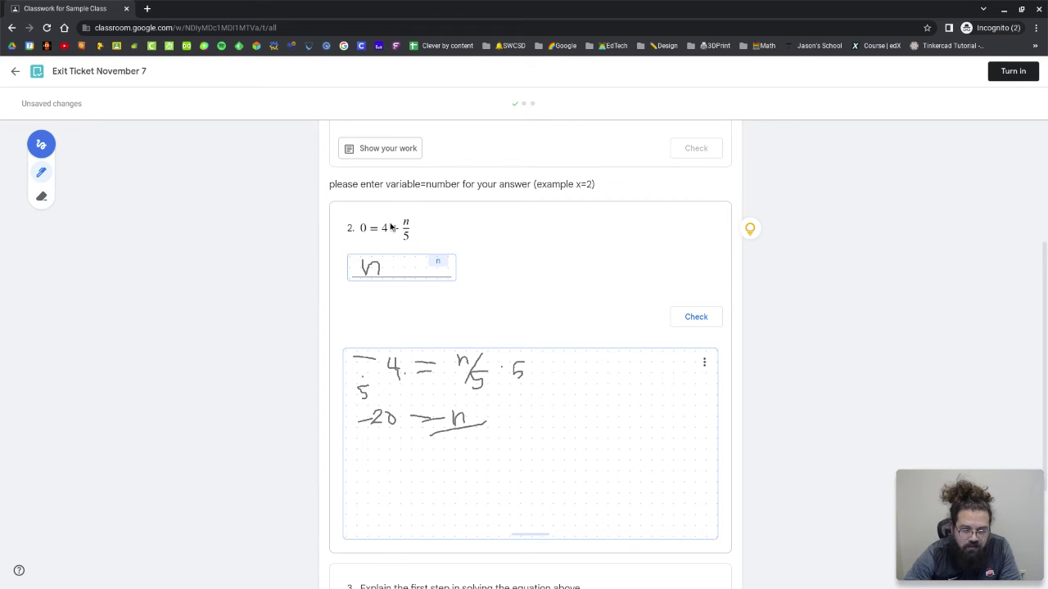
pyautogui.moveTo(383, 264); pyautogui.dragTo(402, 264)
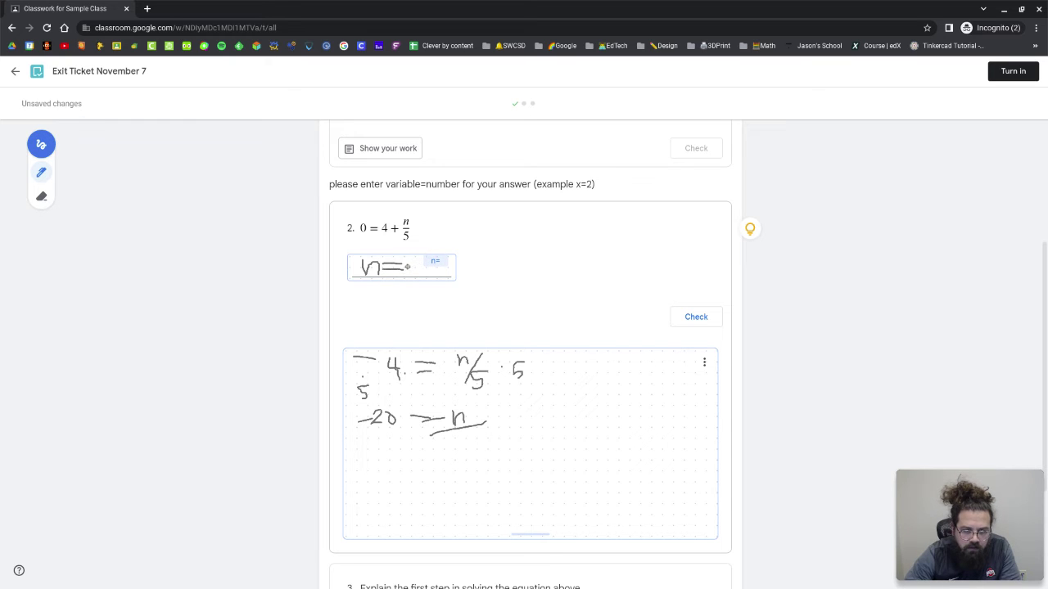
pyautogui.moveTo(433, 270); pyautogui.dragTo(434, 271)
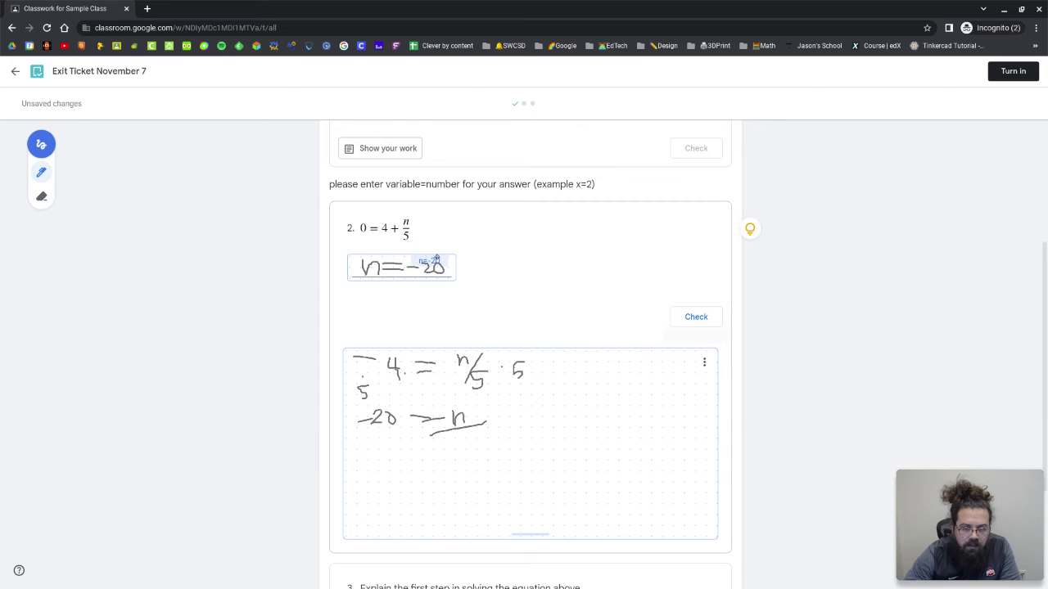
pyautogui.click(695, 317)
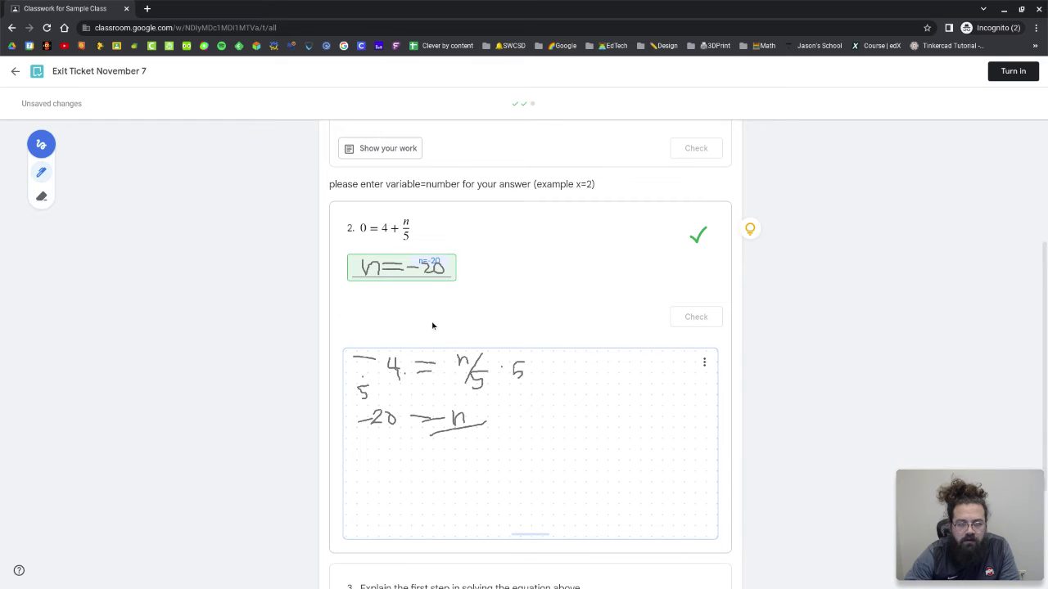
# Handwrite the word "Write" with the pen in question 3's answer box
pyautogui.scroll(-3, 560, 420)
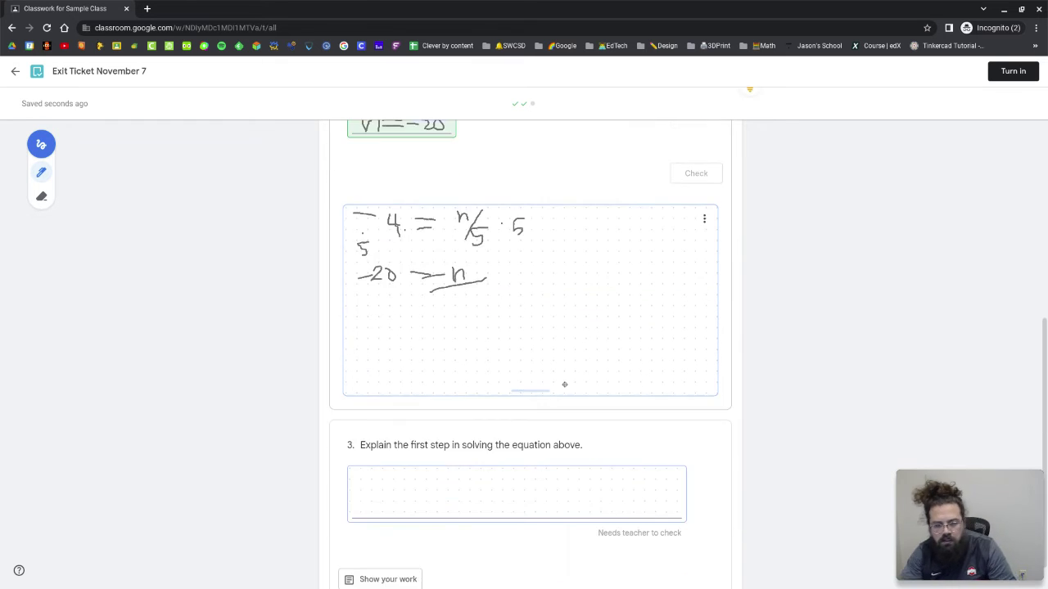
pyautogui.scroll(-1, 560, 421)
pyautogui.click(415, 442)
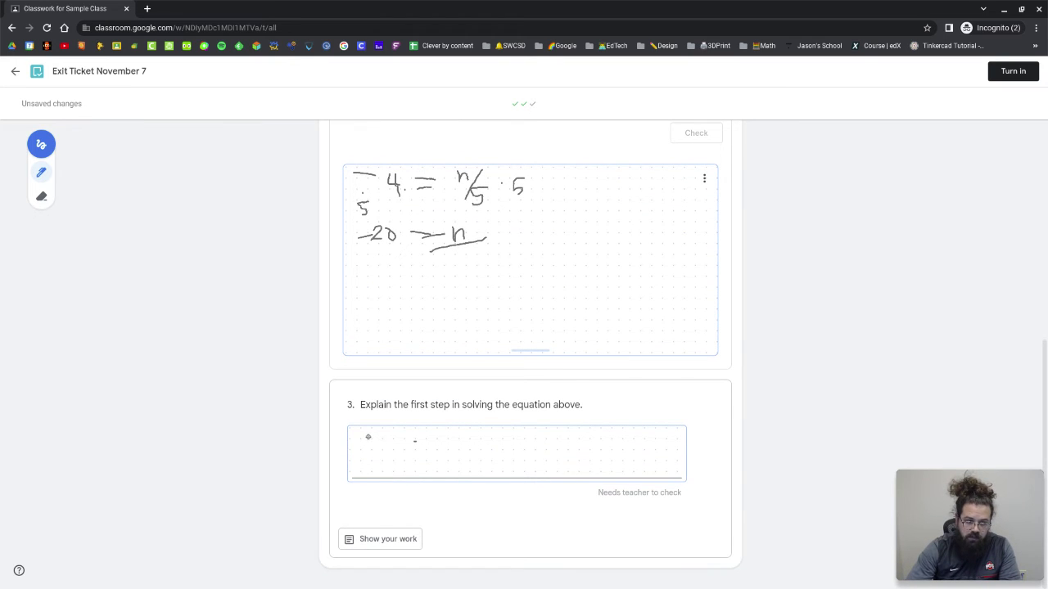
pyautogui.moveTo(367, 437)
pyautogui.mouseDown()
pyautogui.moveTo(365, 470)
pyautogui.moveTo(388, 439)
pyautogui.moveTo(408, 475)
pyautogui.moveTo(444, 478)
pyautogui.mouseUp()
pyautogui.click(434, 435)
pyautogui.moveTo(465, 439)
pyautogui.mouseDown()
pyautogui.moveTo(464, 469)
pyautogui.moveTo(479, 461)
pyautogui.mouseUp()
pyautogui.moveTo(490, 467); pyautogui.dragTo(513, 478)
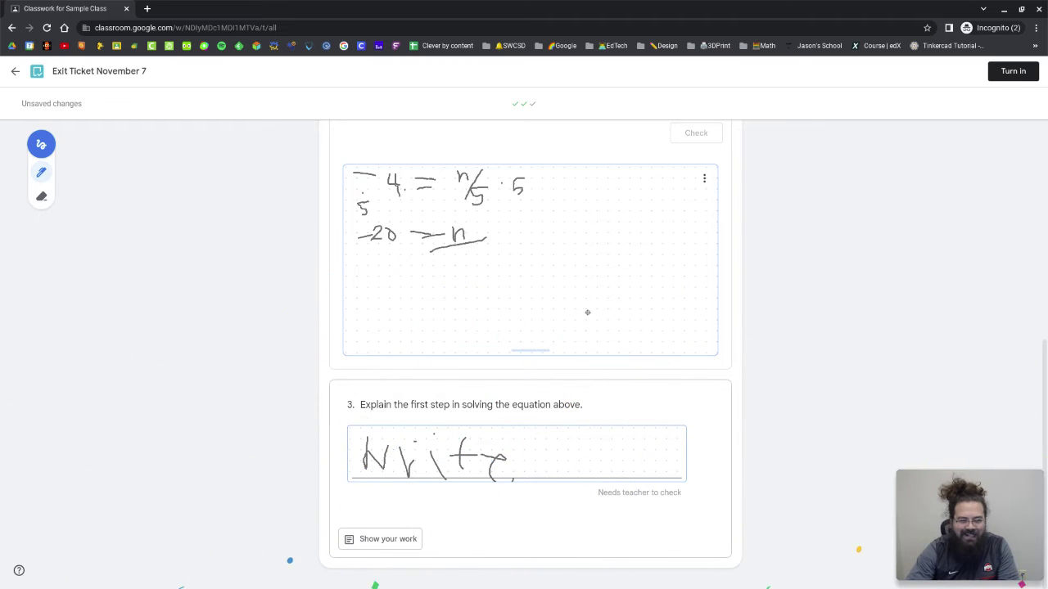
# Turn off inking and clear the handwritten answer from question 3's answer box
pyautogui.click(41, 144)
pyautogui.click(540, 445)
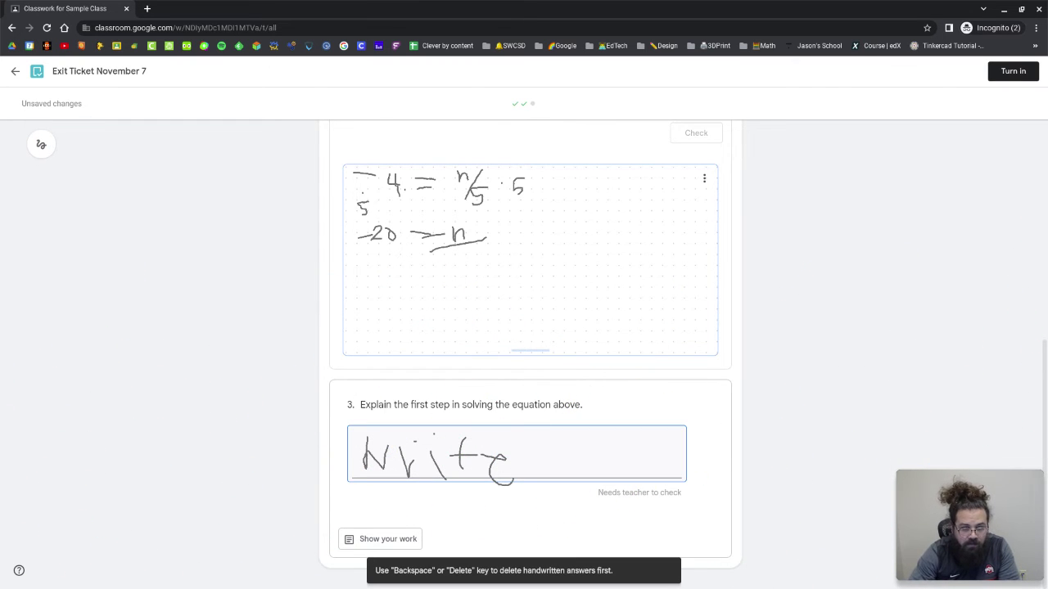
pyautogui.press('BackSpace')
pyautogui.write('jfjfea')
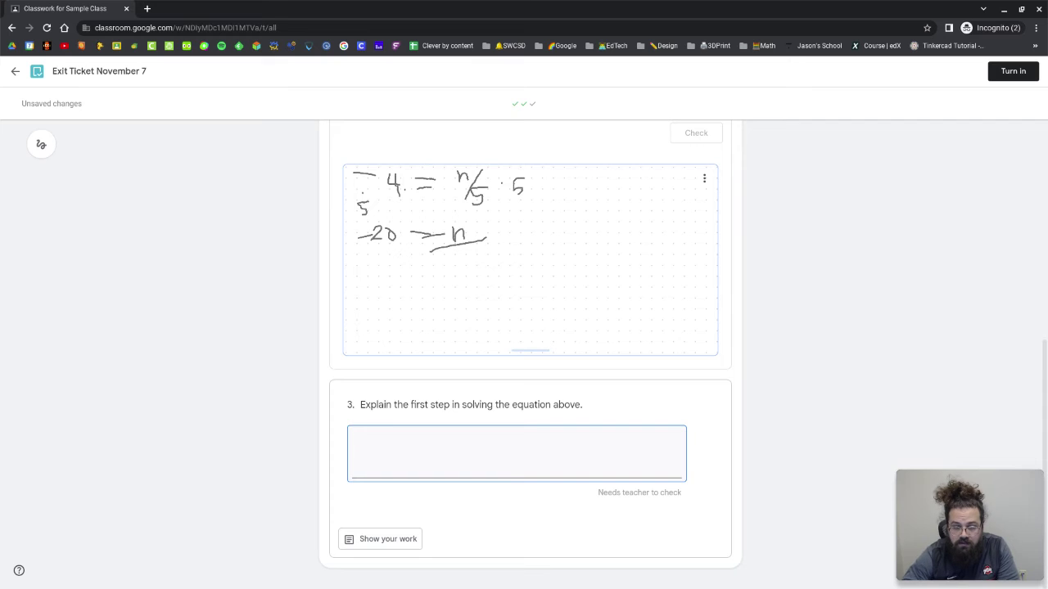
# Add a work notepad to question 3 and enter "So, what happens if I type my answer down here? What does the teacher see?"
pyautogui.click(367, 540)
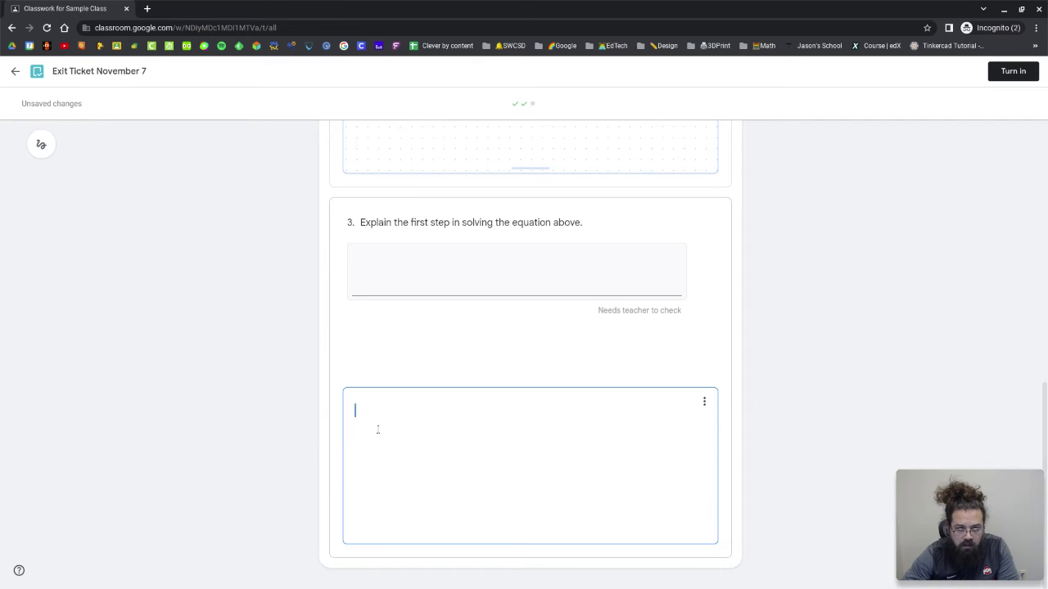
pyautogui.click(417, 282)
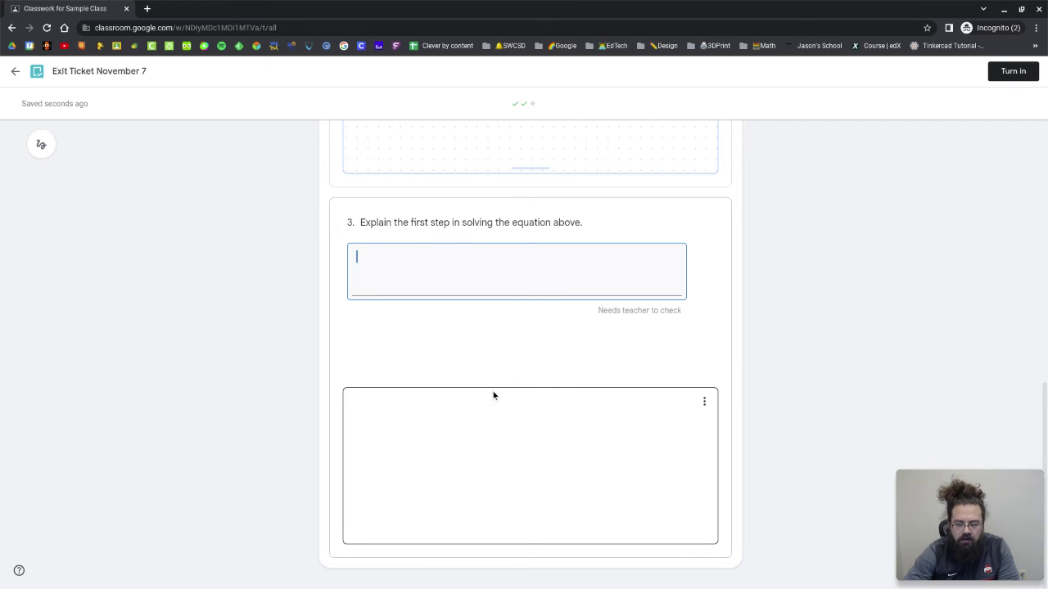
pyautogui.scroll(1, 493, 395)
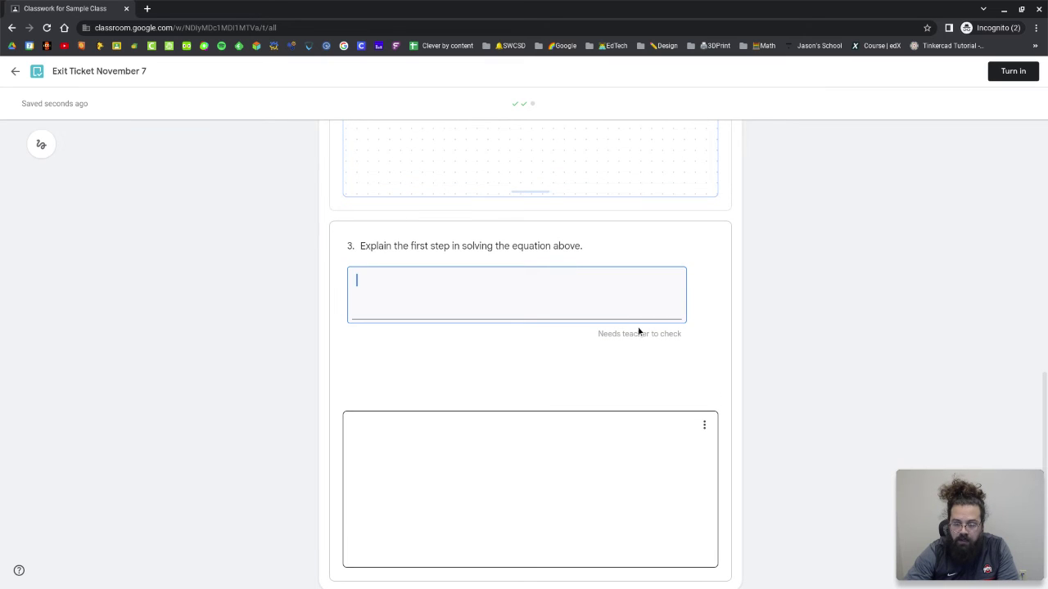
pyautogui.click(453, 452)
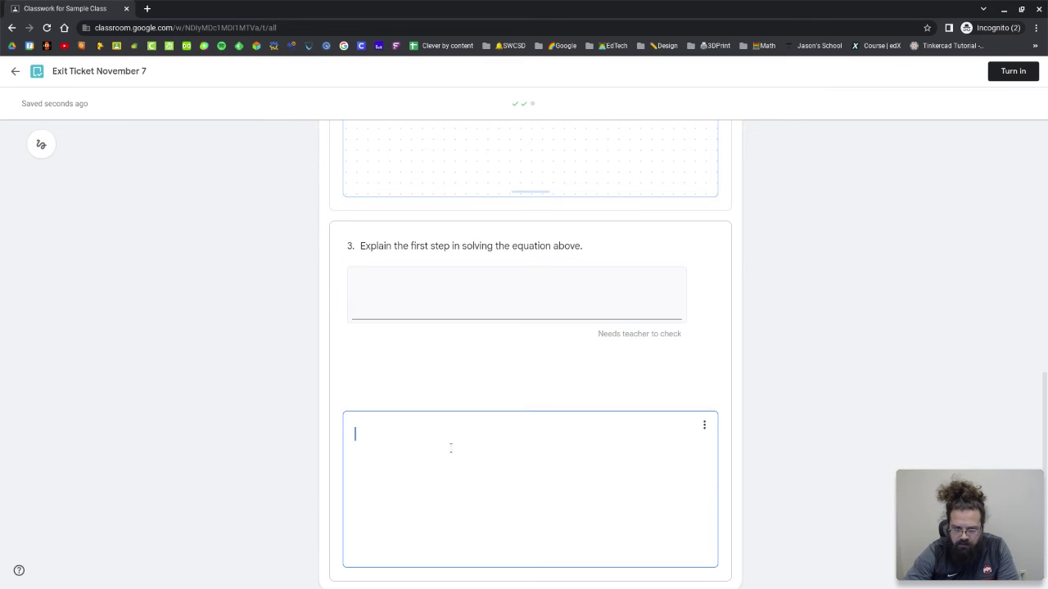
pyautogui.click(435, 281)
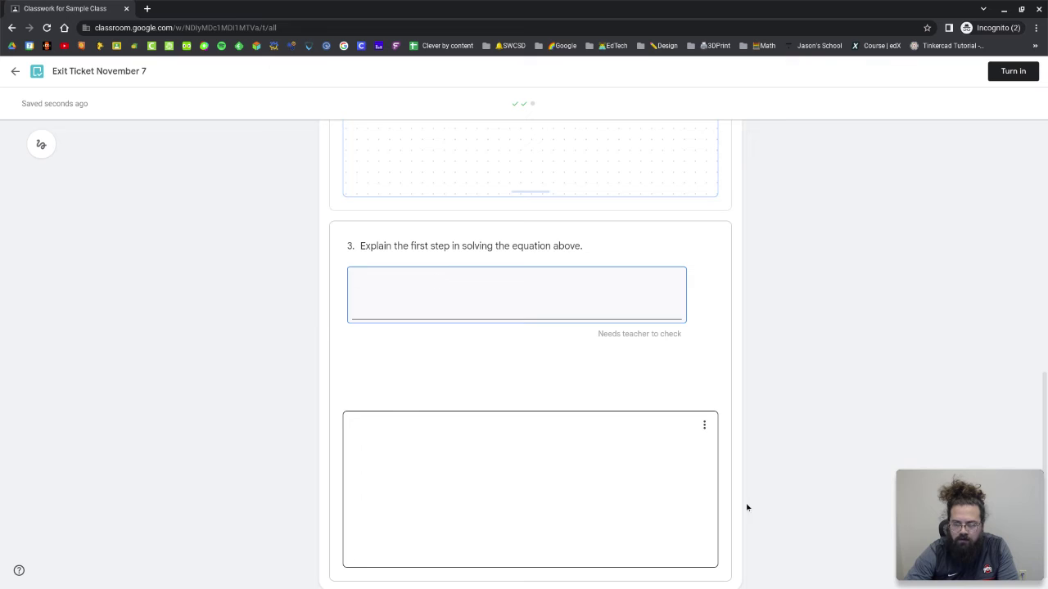
pyautogui.click(509, 449)
pyautogui.write('So, w')
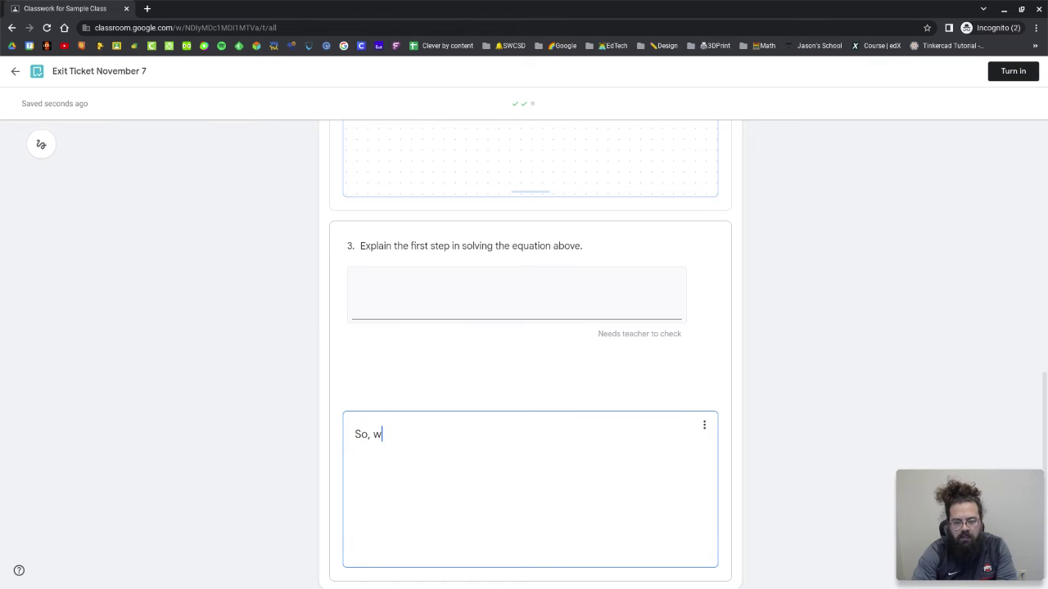
pyautogui.write('hat happens if I t')
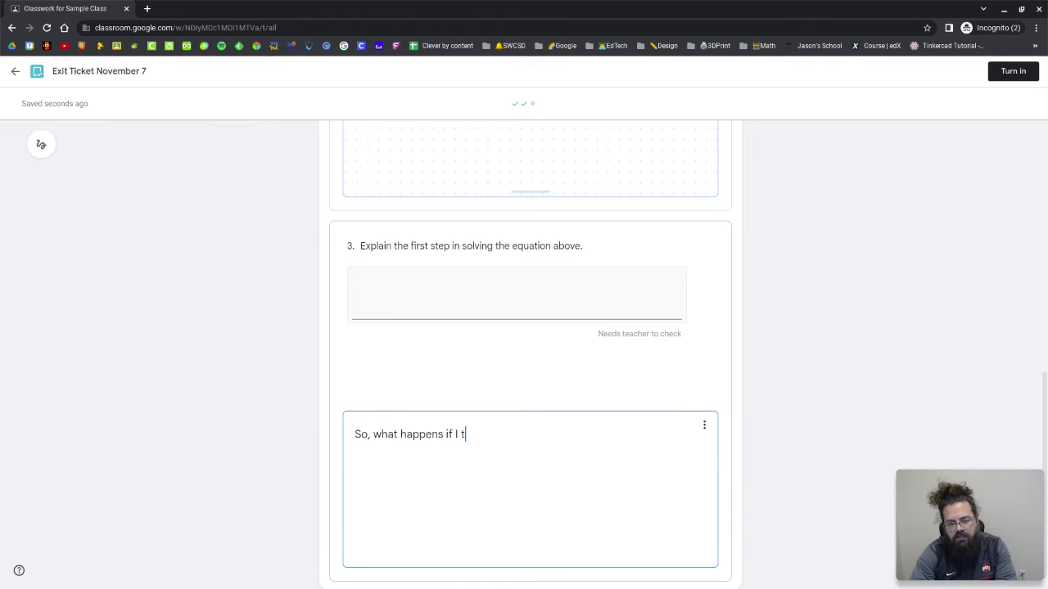
pyautogui.write('ype my ans')
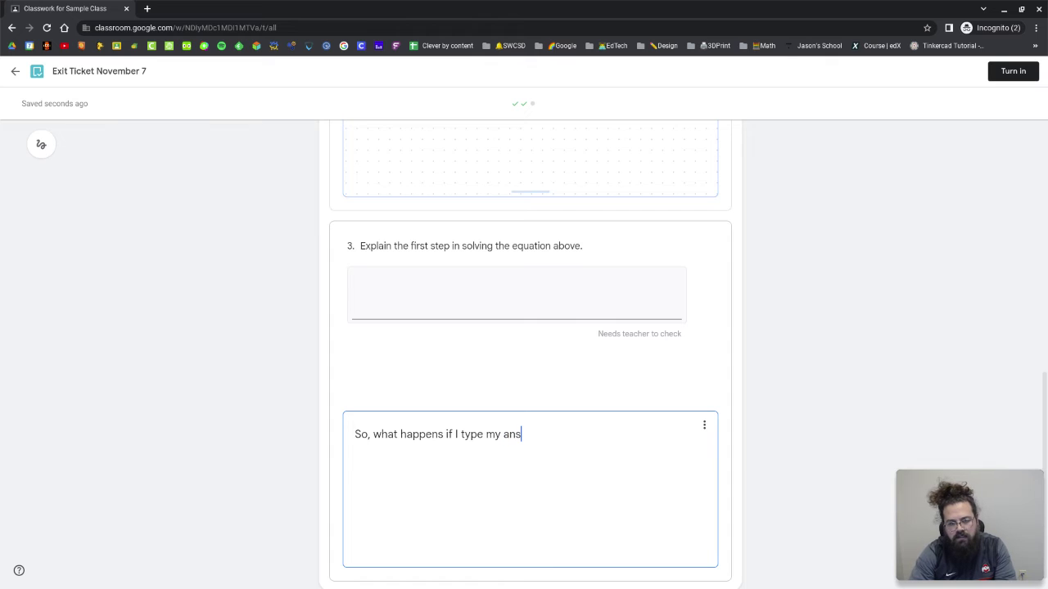
pyautogui.write('wer down here? W')
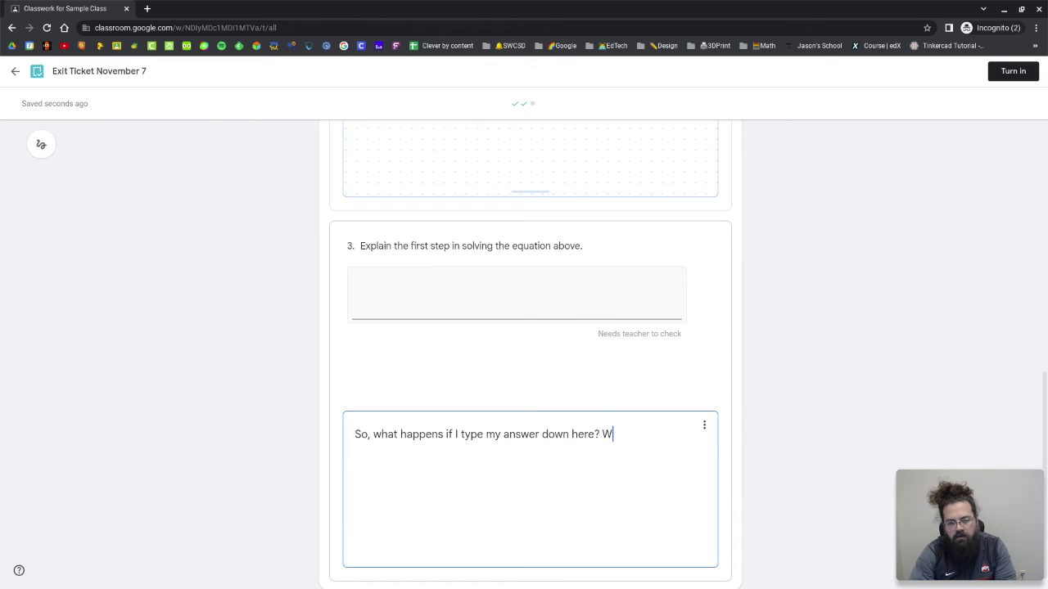
pyautogui.write('hat does the teacher she')
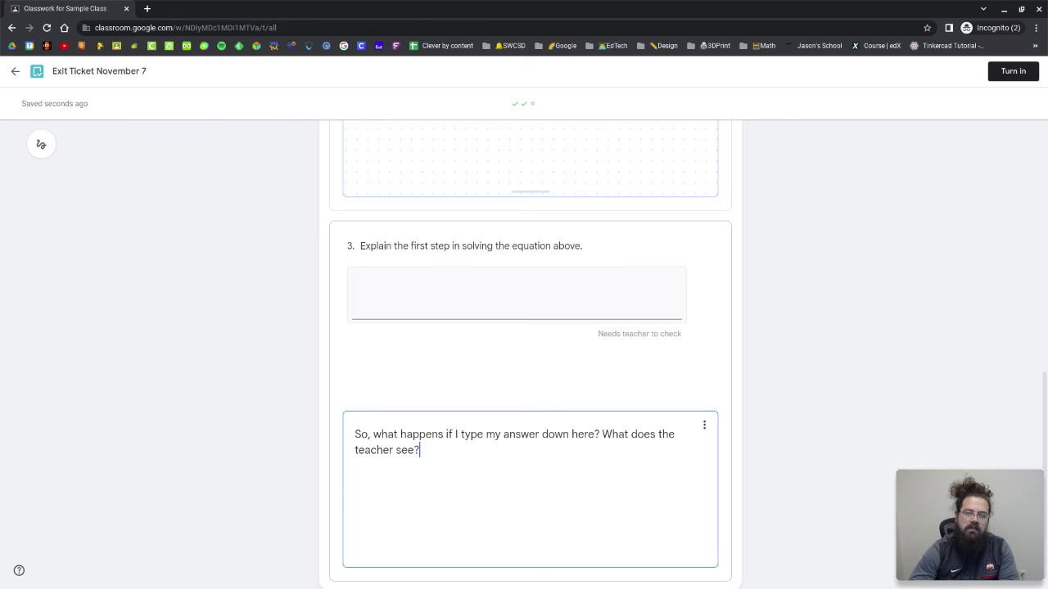
pyautogui.click(791, 277)
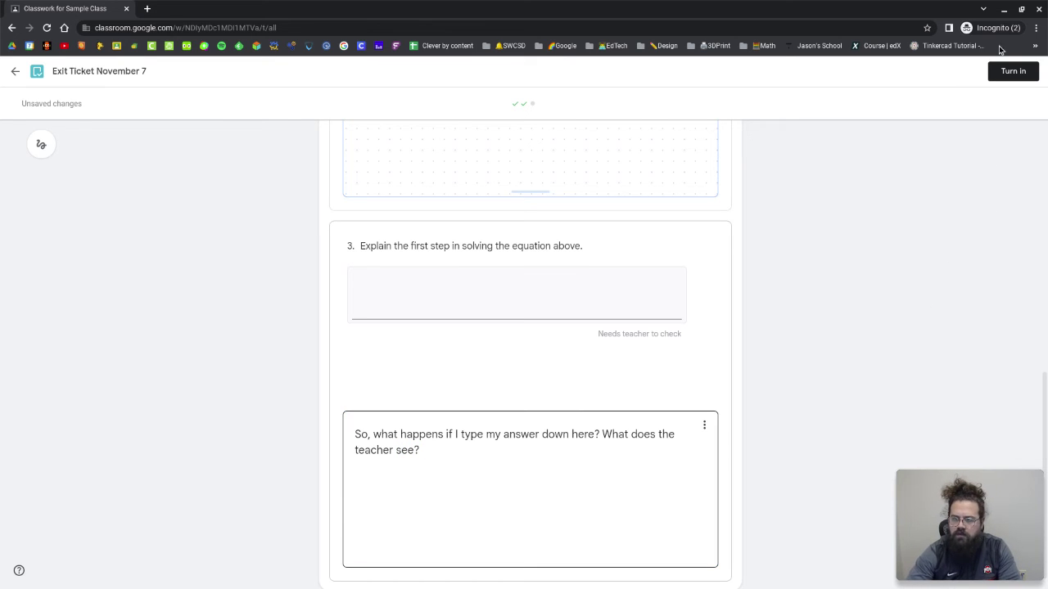
# Turn in the Exit Ticket November 7 practice set, retrying past the unsaved-changes notice and confirming the submission
pyautogui.click(1010, 70)
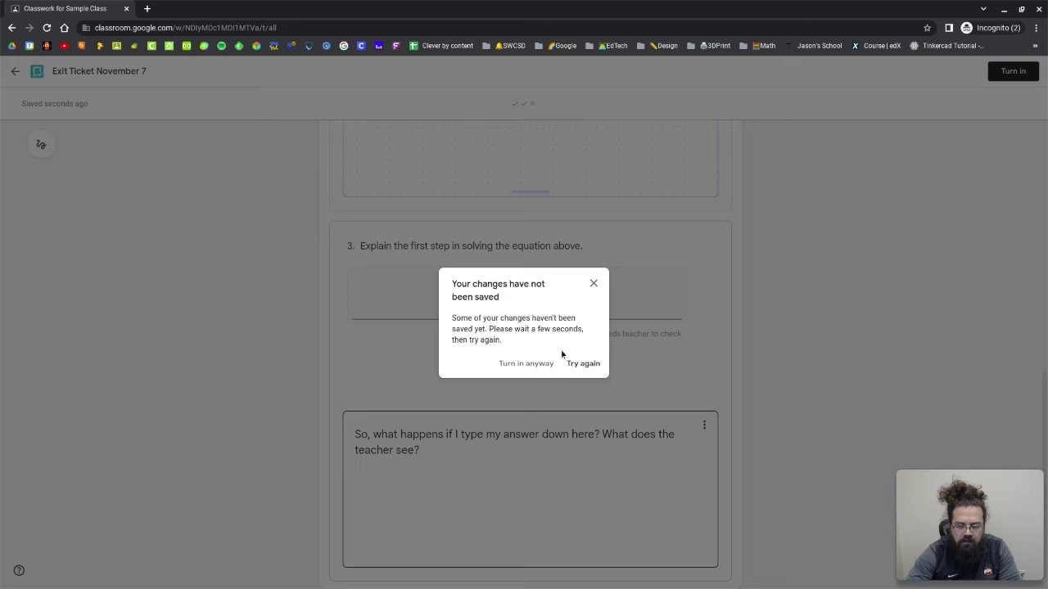
pyautogui.click(582, 363)
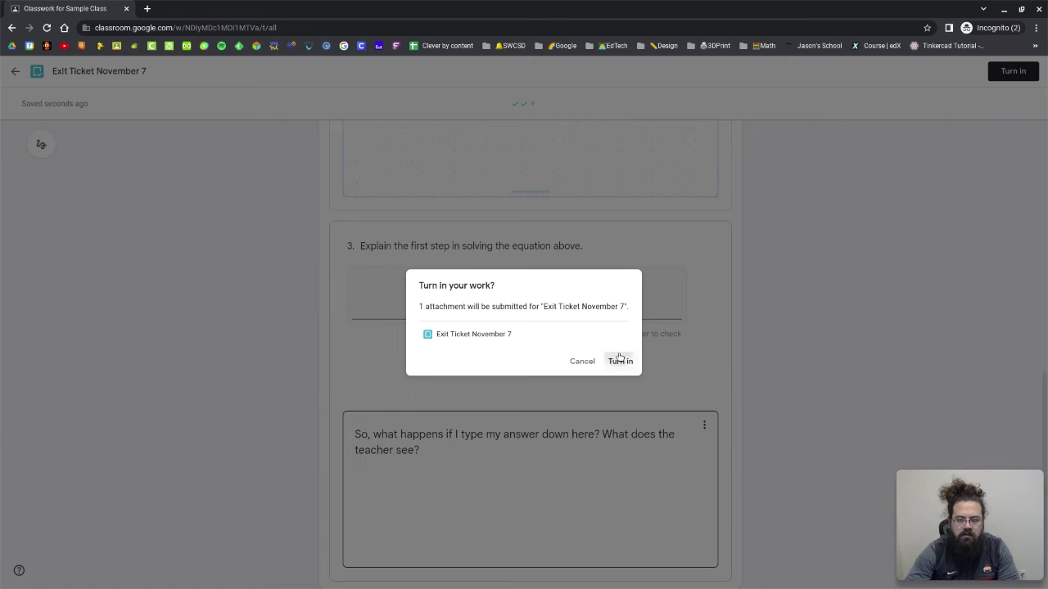
pyautogui.click(619, 360)
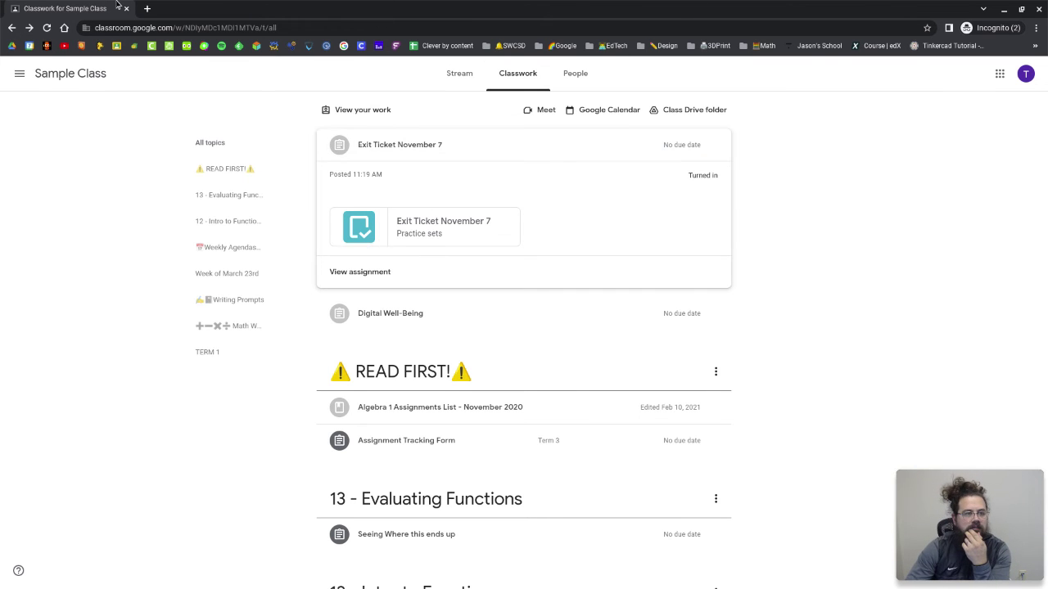
# Close the student window and, from the teacher's classwork, open Exit Ticket November 7's turned-in work and its practice set results for all students
pyautogui.click(126, 9)
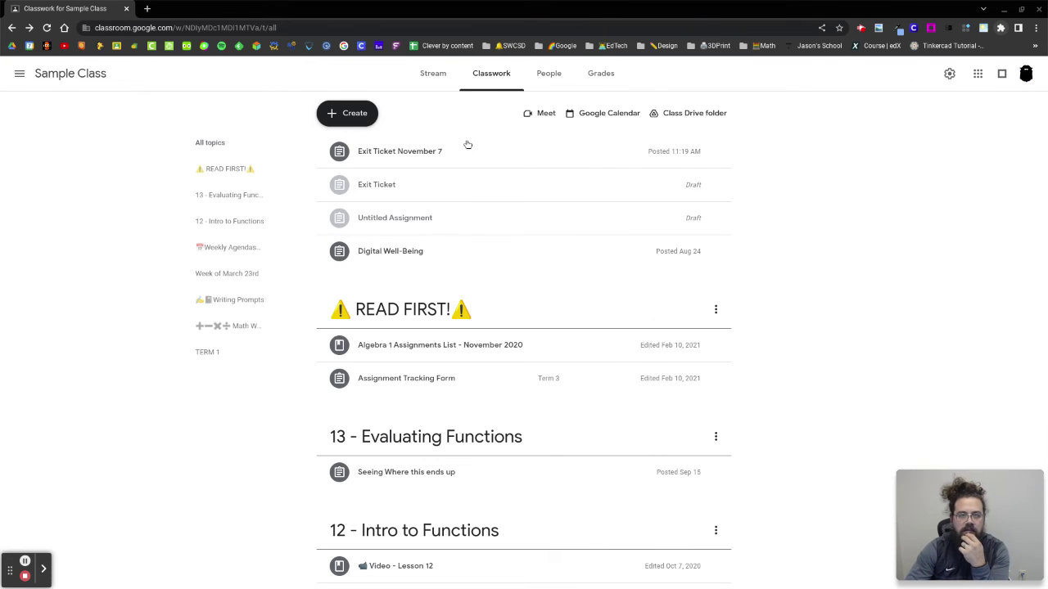
pyautogui.click(449, 155)
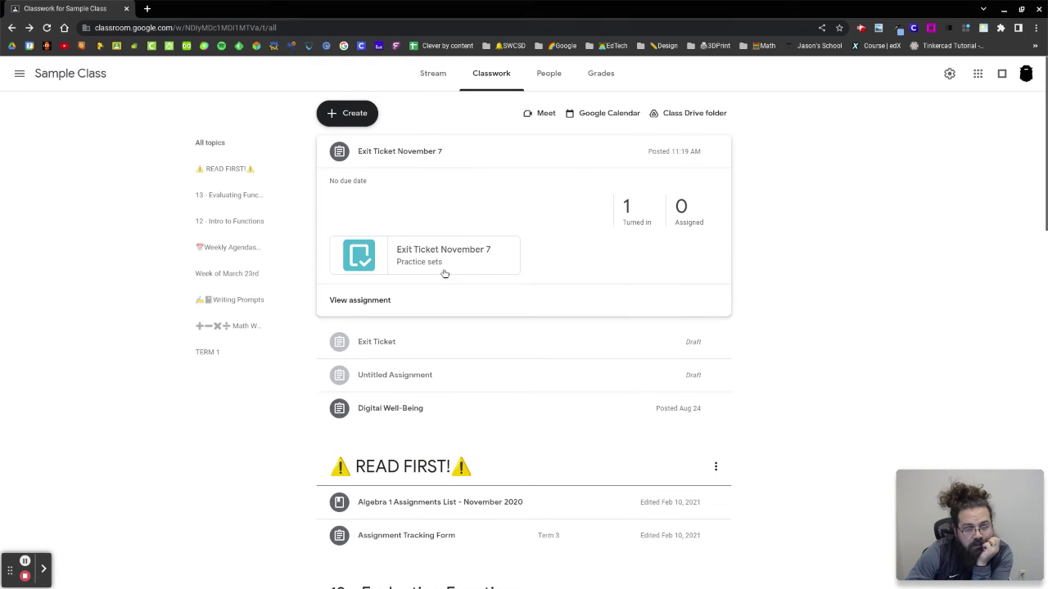
pyautogui.click(628, 215)
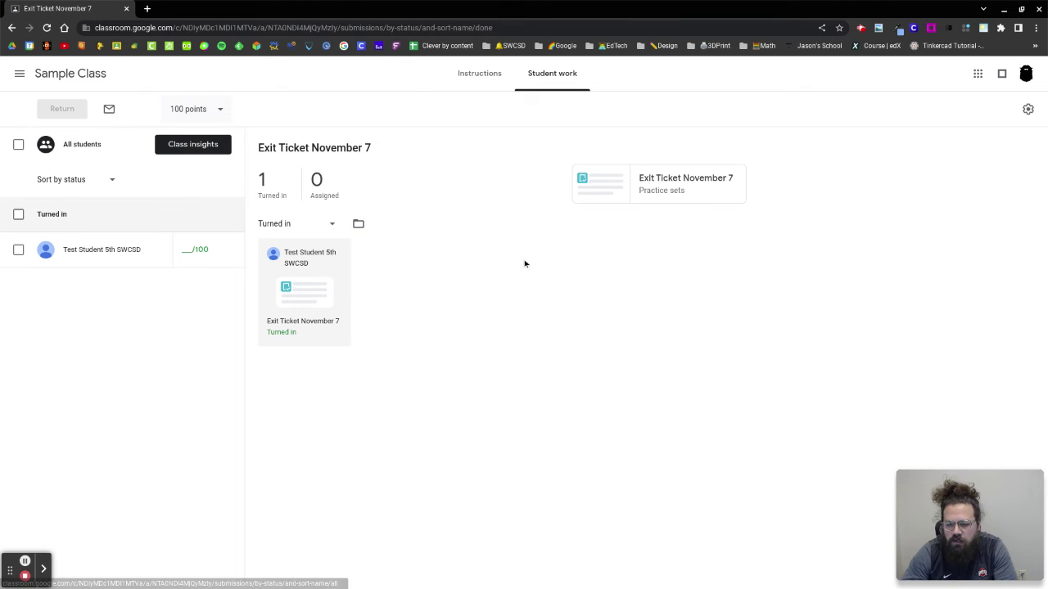
pyautogui.click(638, 181)
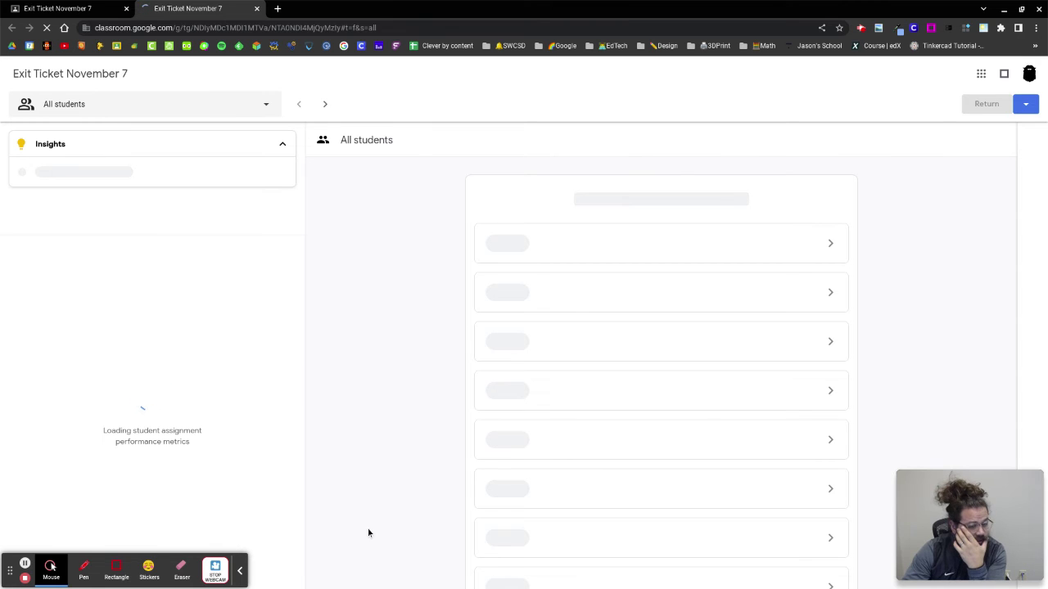
# Check the student's attempt status for problem 1 and view the Insights section of the Exit Ticket November 7 results
pyautogui.click(238, 571)
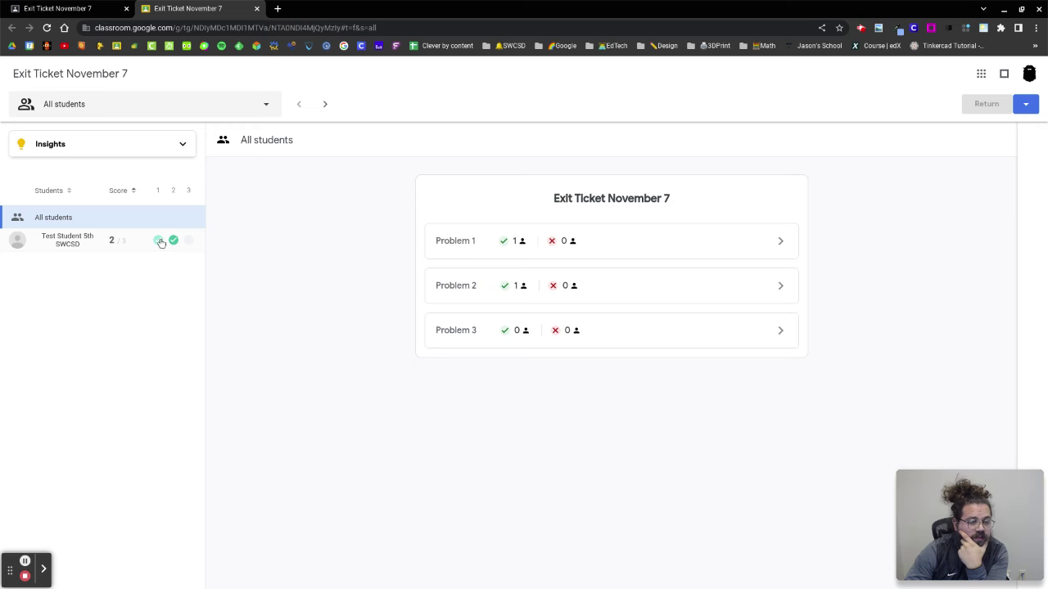
pyautogui.moveTo(161, 242)
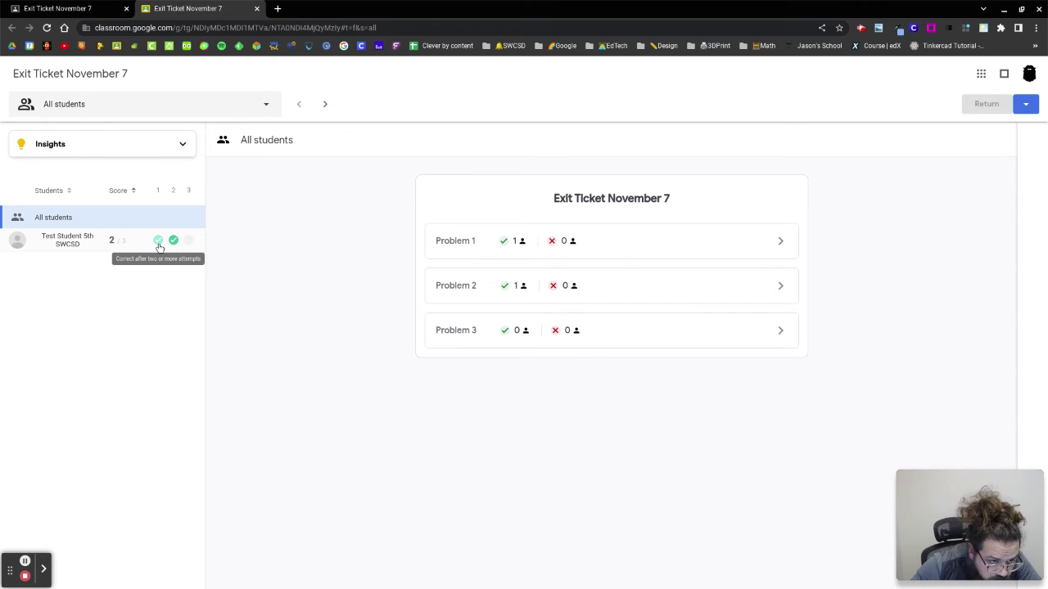
pyautogui.moveTo(149, 269)
pyautogui.mouseDown()
pyautogui.moveTo(168, 229)
pyautogui.moveTo(167, 272)
pyautogui.mouseUp()
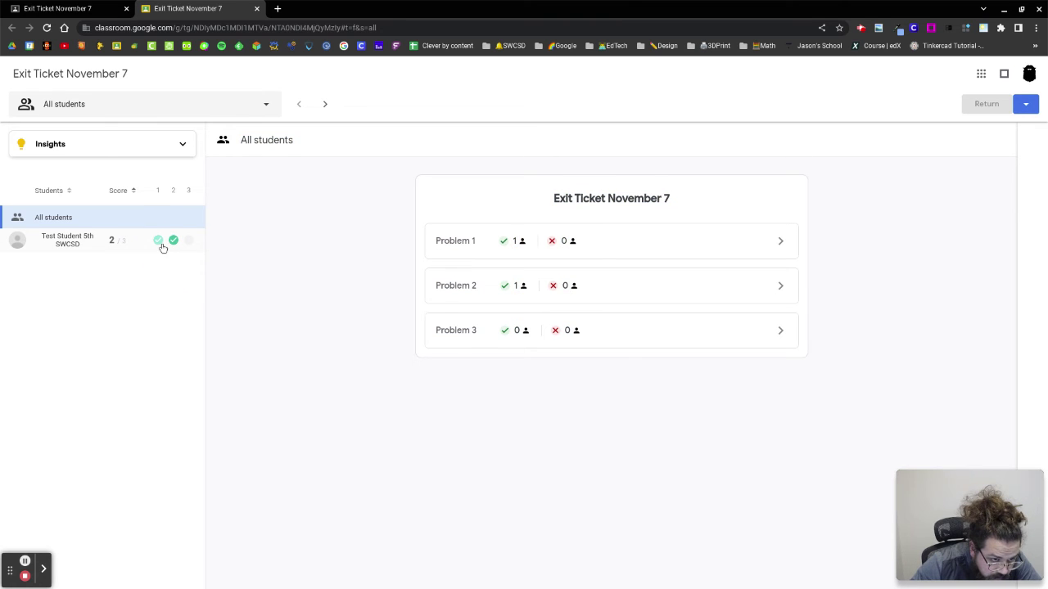
pyautogui.moveTo(162, 245)
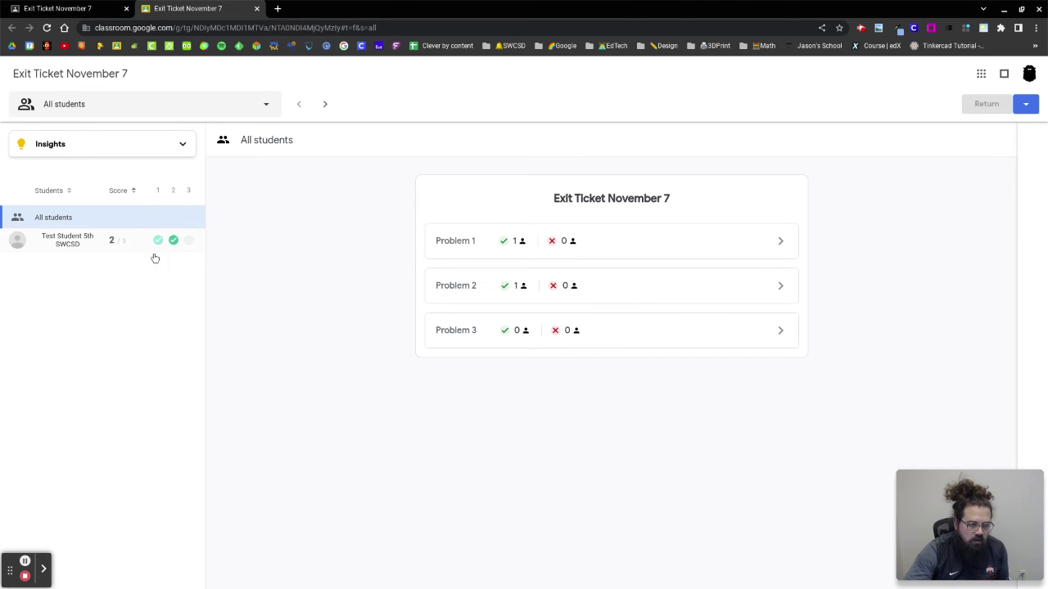
pyautogui.click(50, 374)
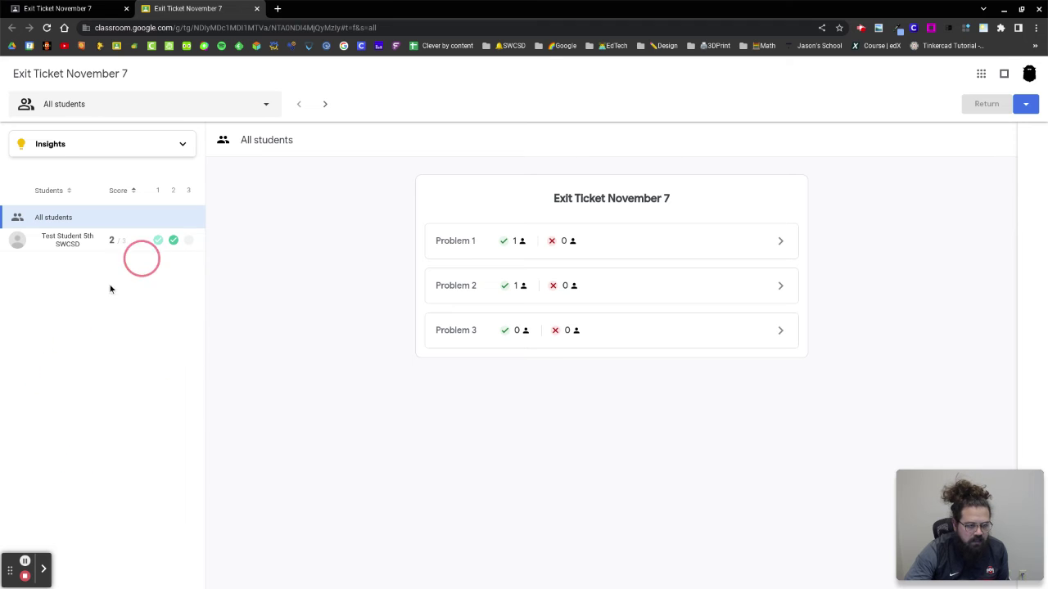
pyautogui.click(153, 154)
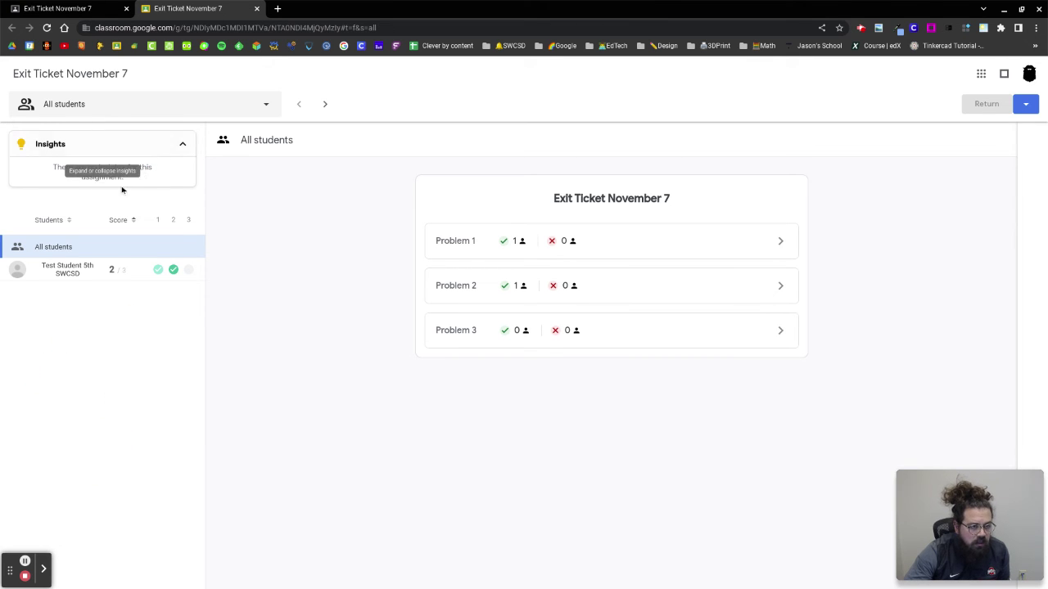
pyautogui.click(155, 146)
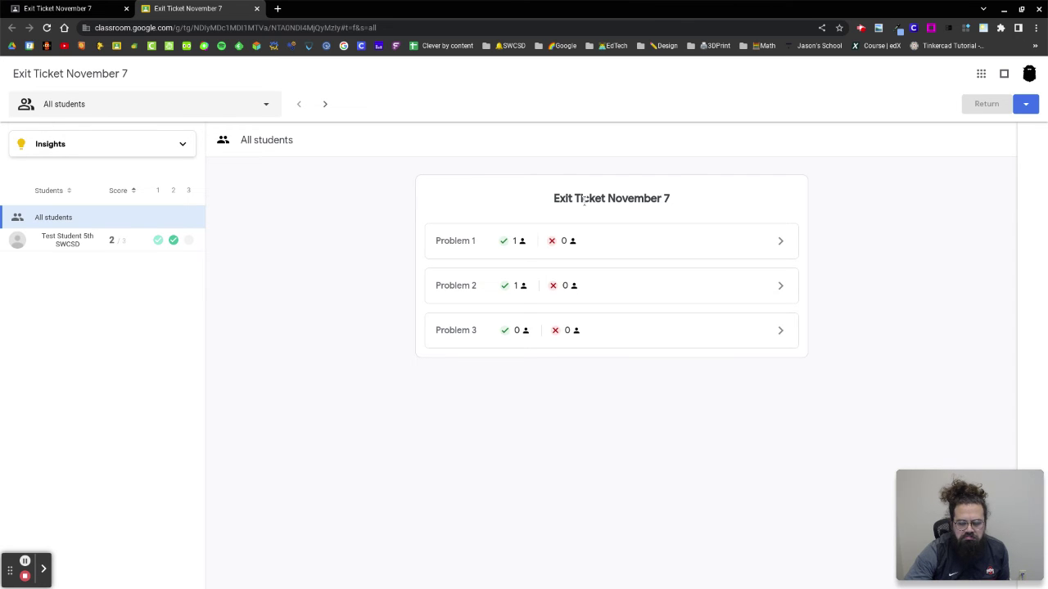
# Open Problem 1's responses, show the student's additional attempt, and return to the all-students overview
pyautogui.click(655, 239)
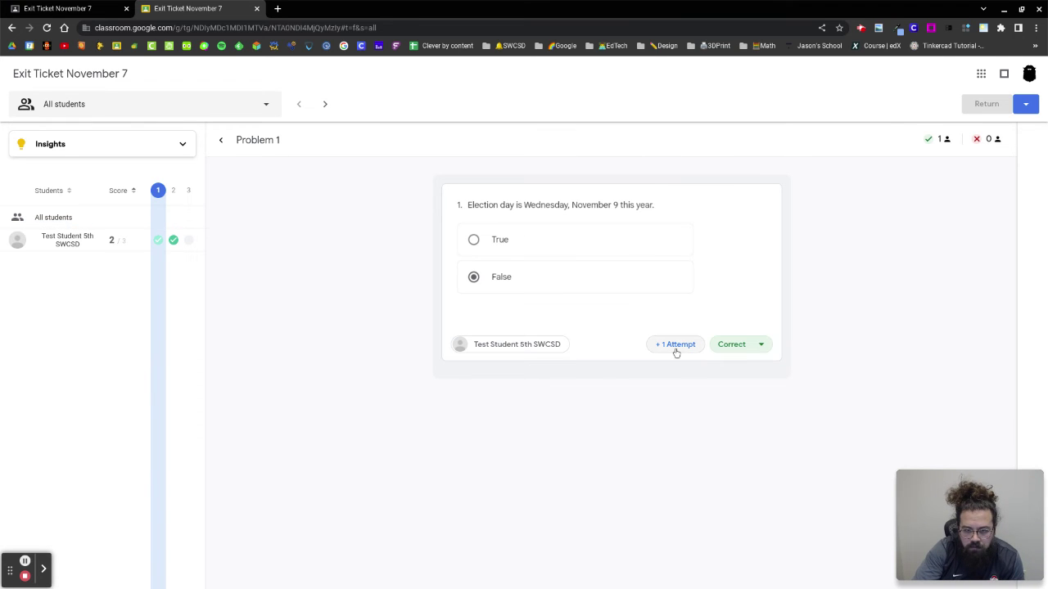
pyautogui.click(675, 345)
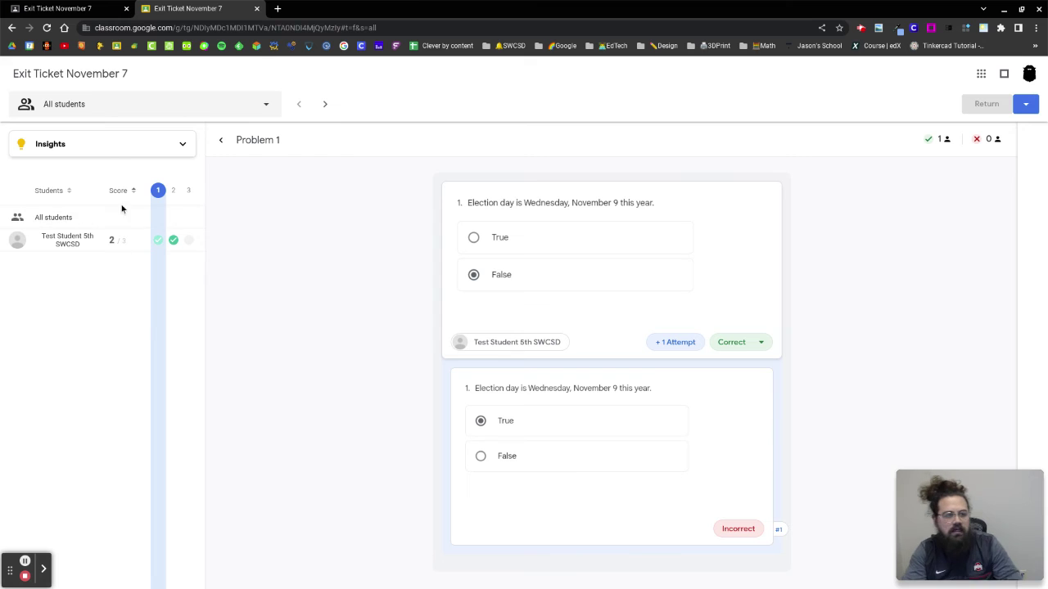
pyautogui.click(330, 116)
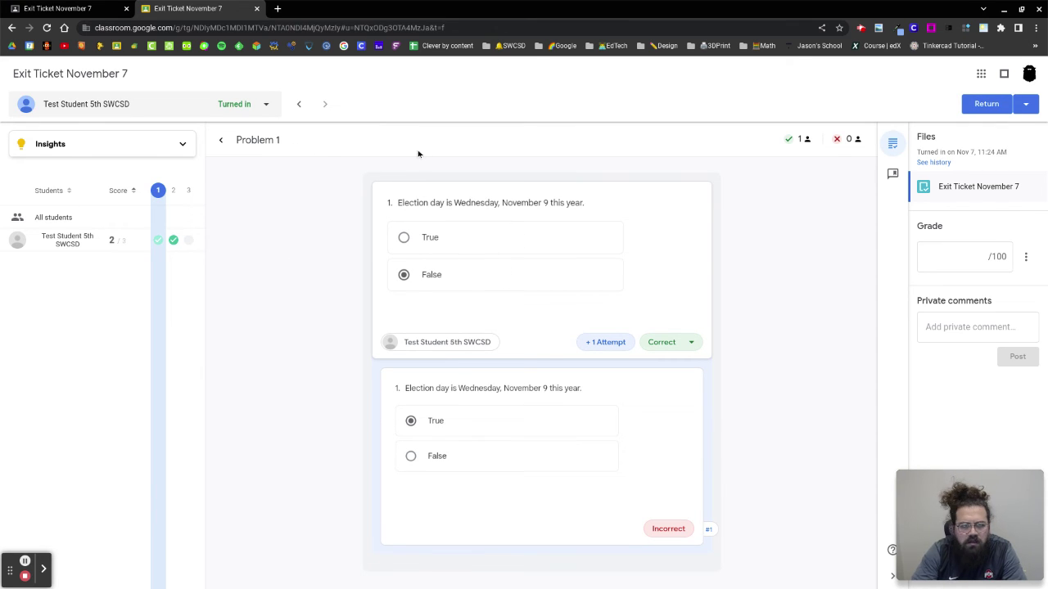
pyautogui.click(298, 105)
pyautogui.click(230, 138)
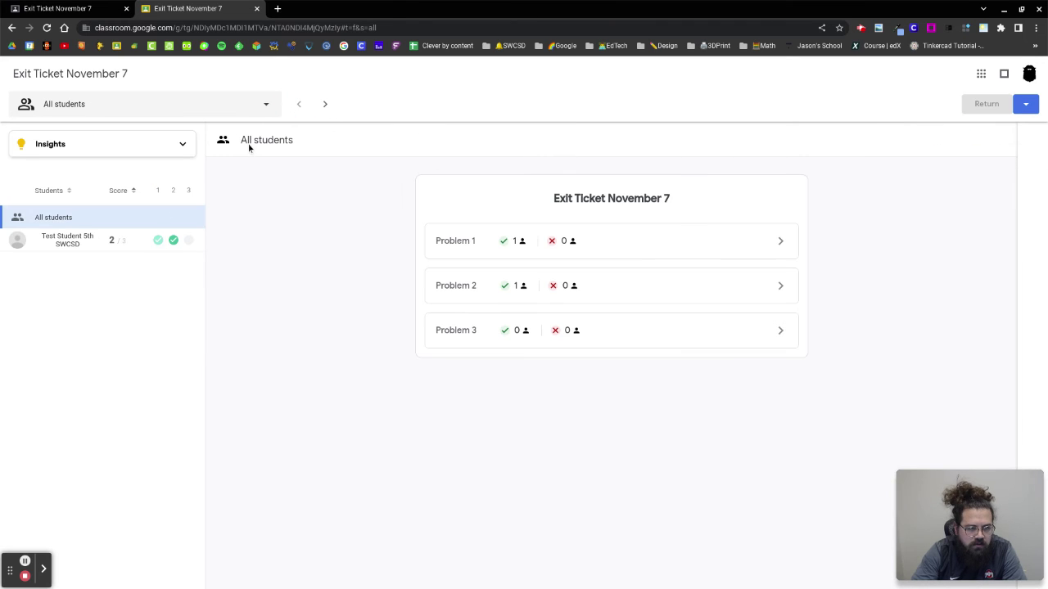
# Open the test student's individual submission and review the answers and written work for all three problems
pyautogui.click(146, 239)
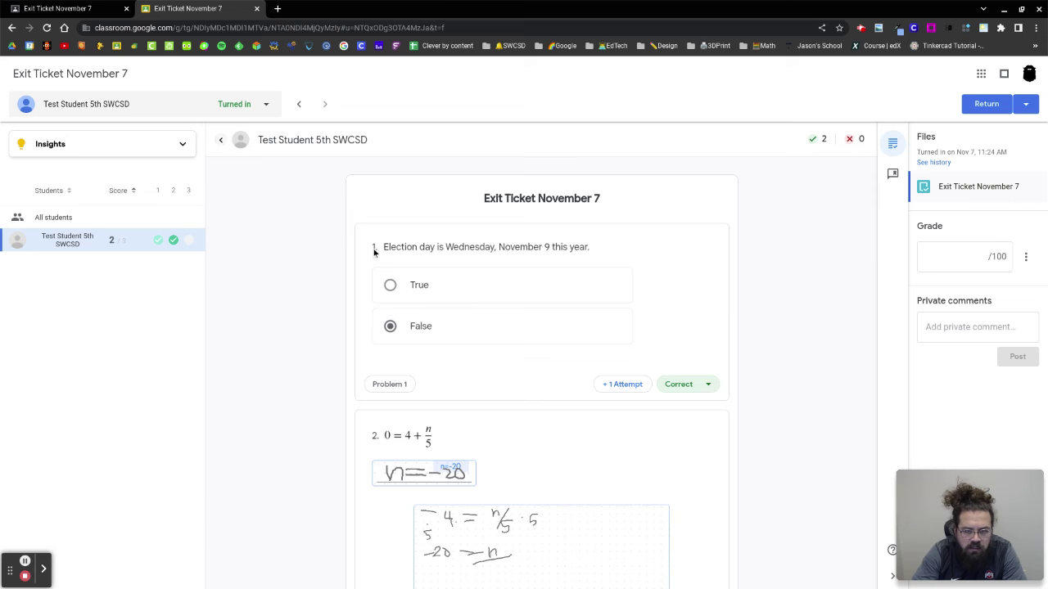
pyautogui.scroll(-3, 571, 327)
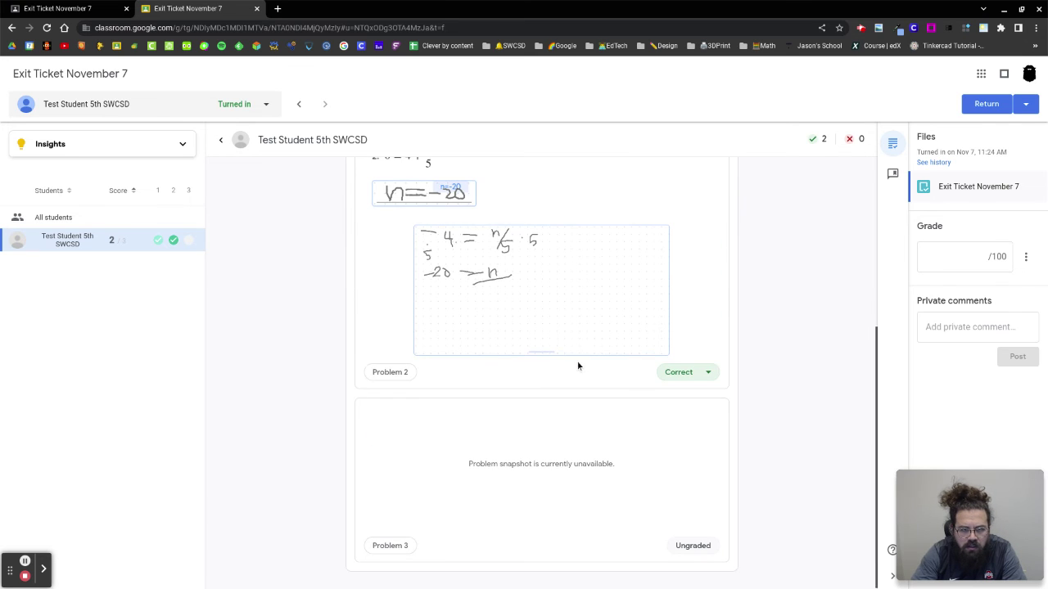
pyautogui.scroll(3, 524, 314)
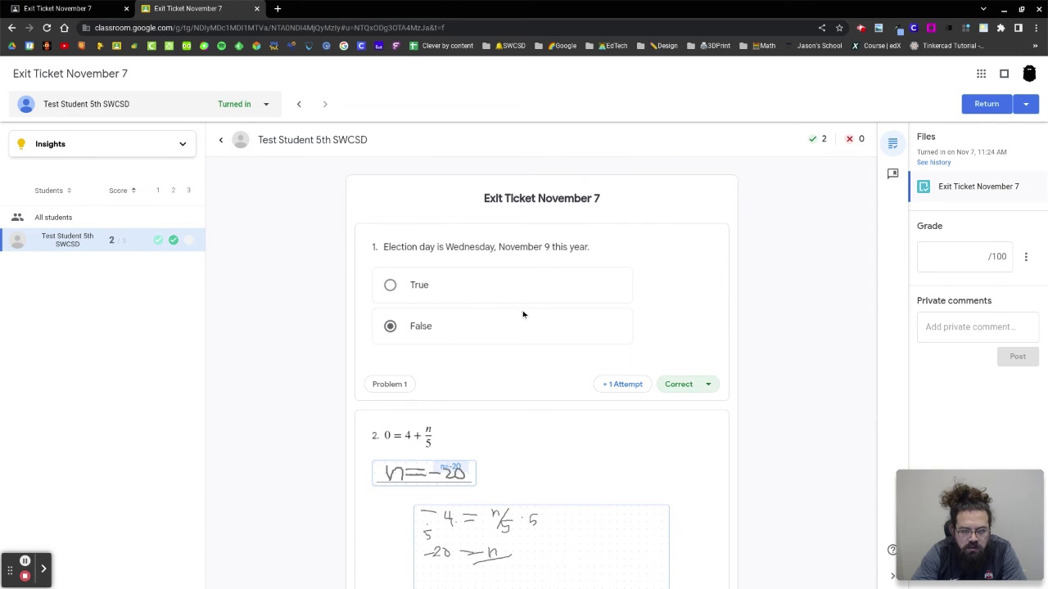
pyautogui.scroll(-3, 524, 314)
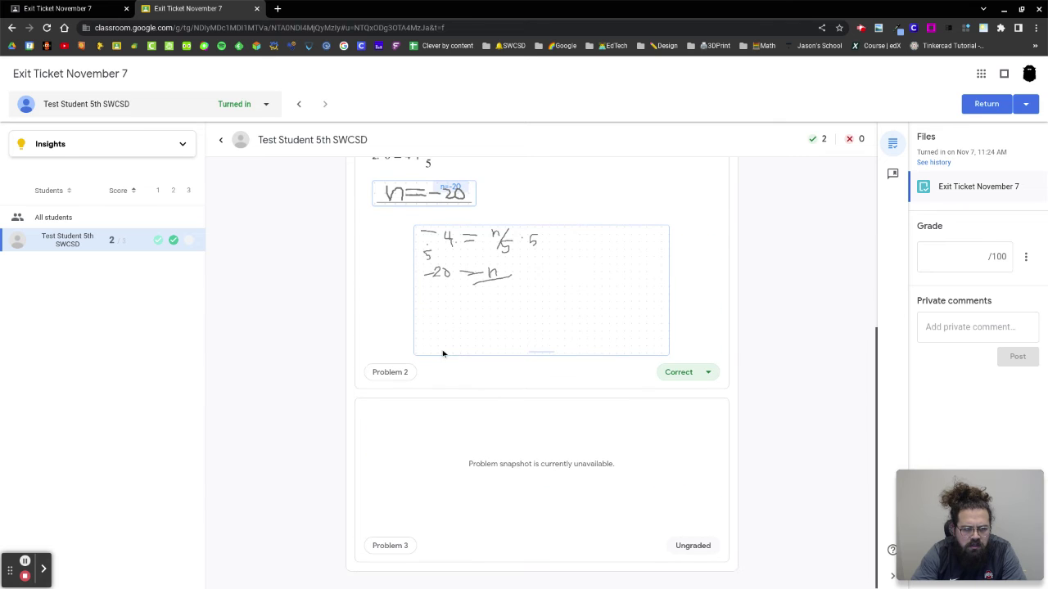
pyautogui.scroll(2, 404, 246)
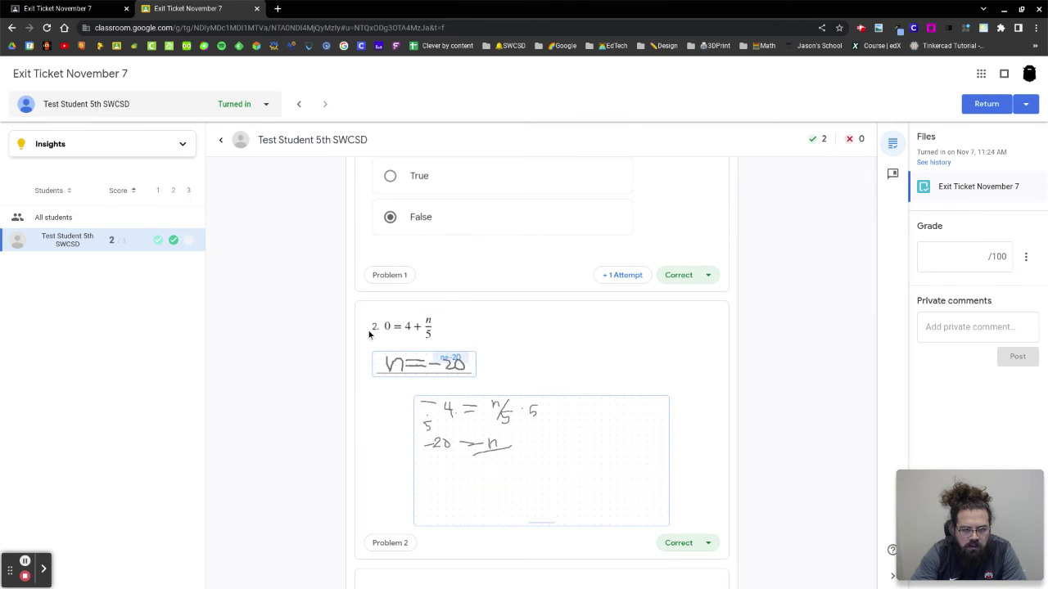
pyautogui.scroll(-2, 629, 421)
# View the grading options for problem 2 and try to open problem 3's response and grading options in the student's submission
pyautogui.click(685, 401)
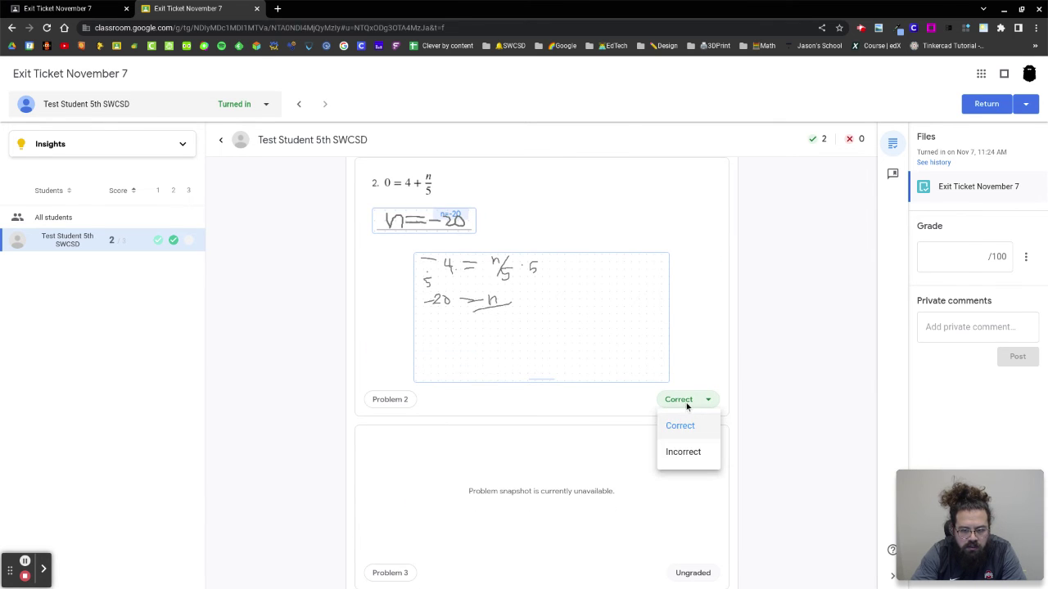
pyautogui.click(685, 402)
pyautogui.scroll(-1, 682, 503)
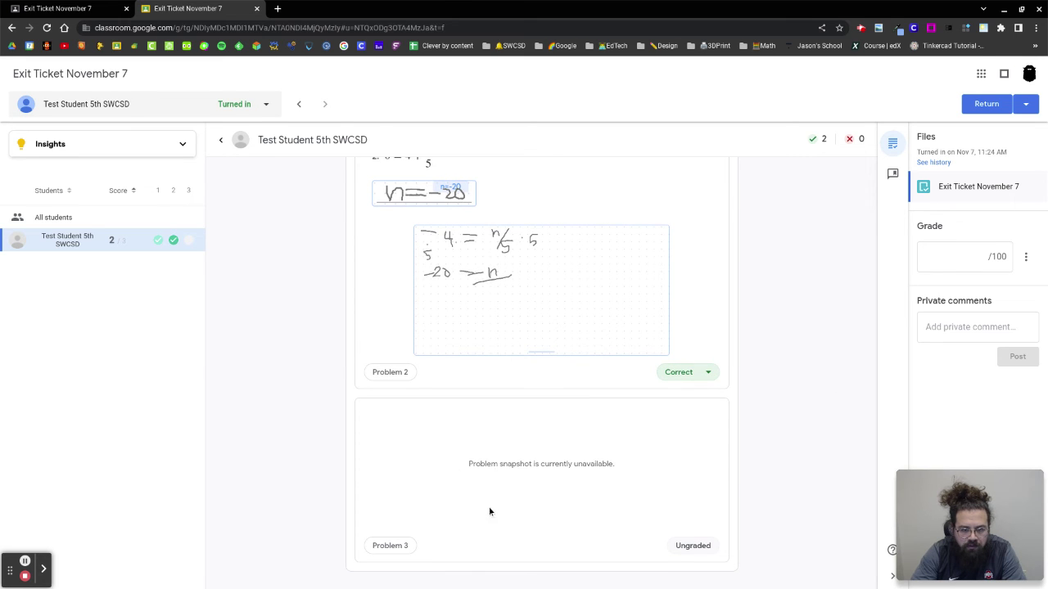
pyautogui.click(479, 463)
pyautogui.click(594, 464)
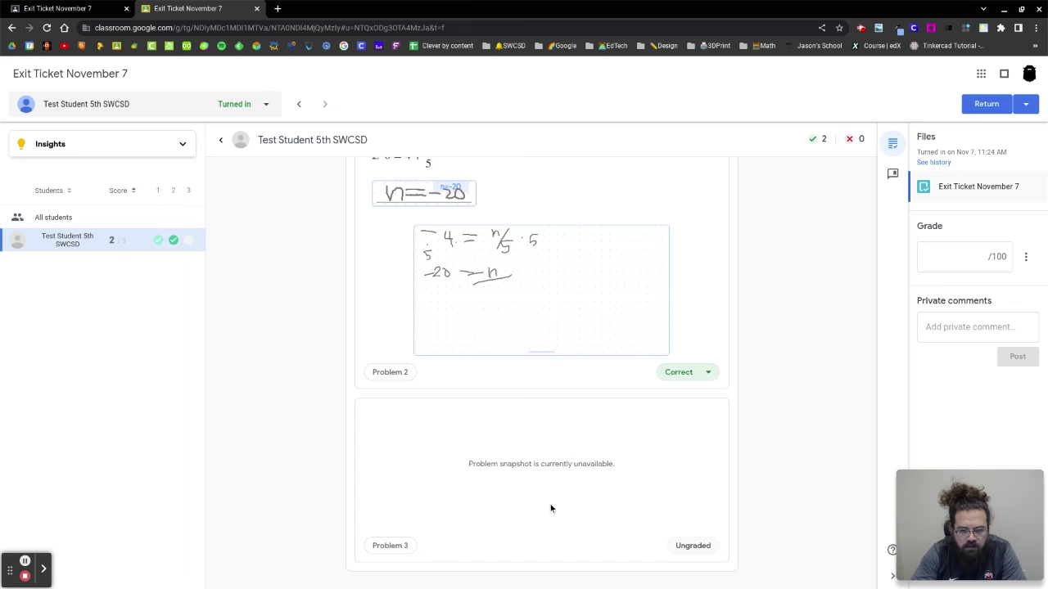
pyautogui.click(707, 544)
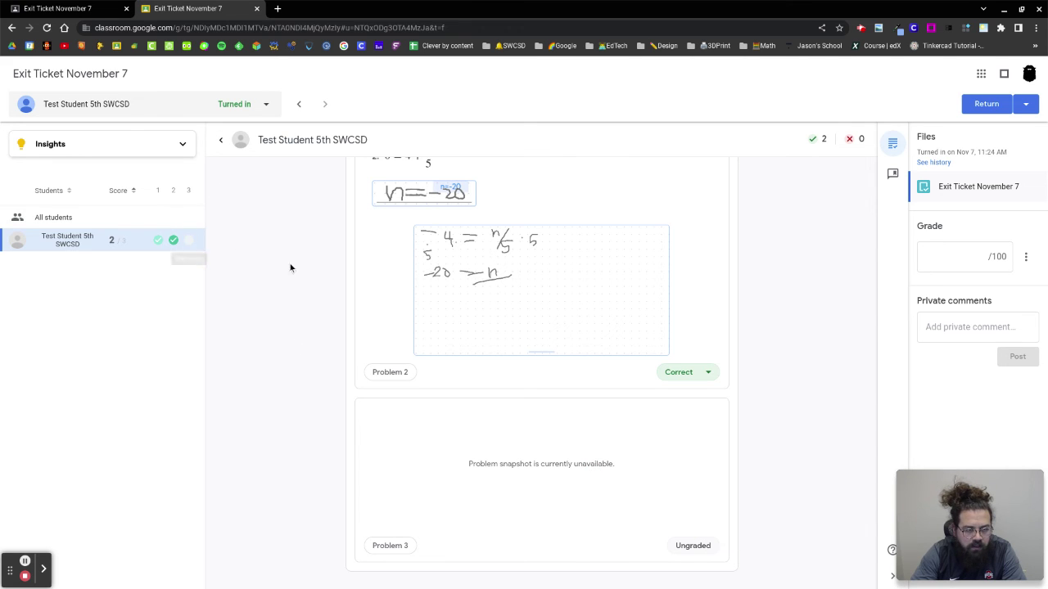
# Return to the all-students overview and examine the response and grading of Problem 2
pyautogui.click(171, 242)
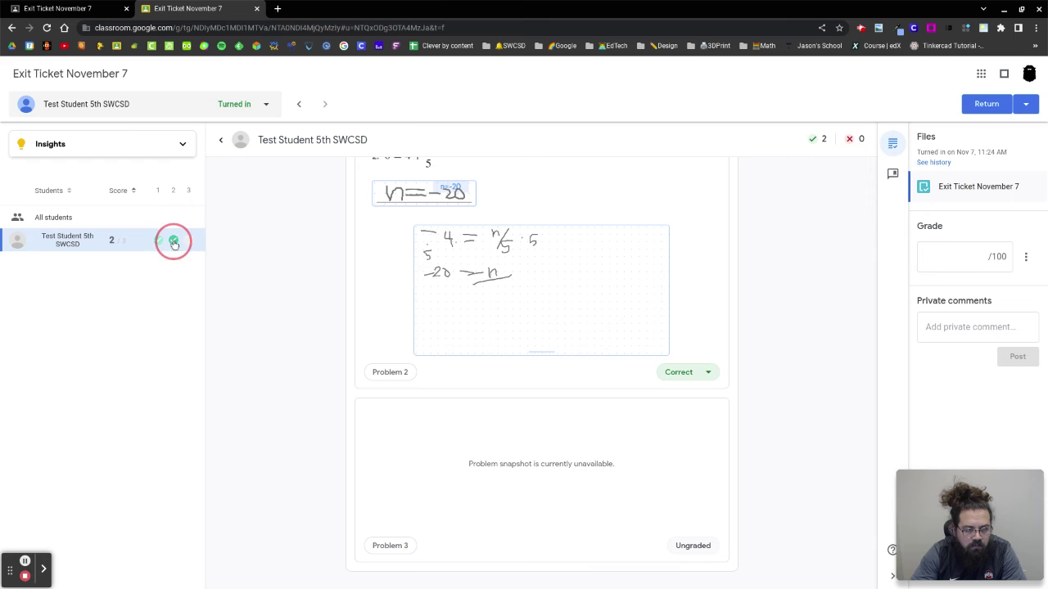
pyautogui.click(219, 141)
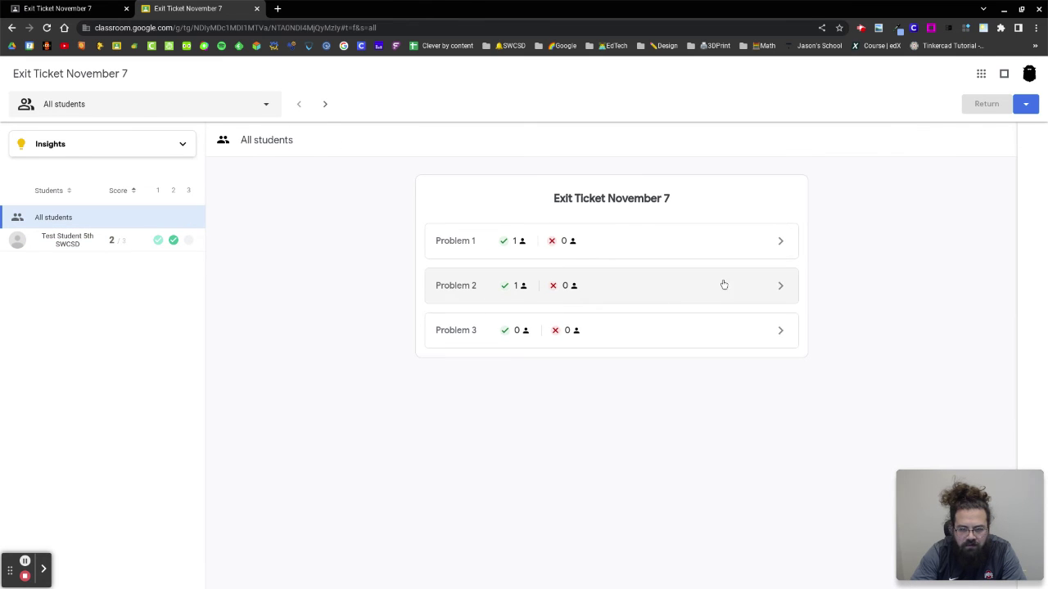
pyautogui.click(779, 292)
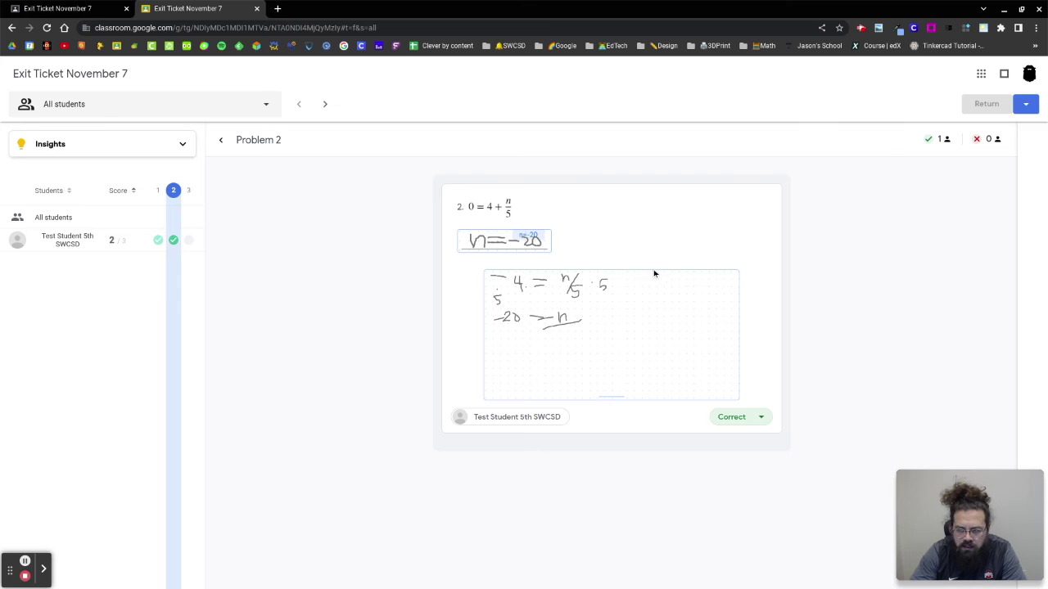
pyautogui.click(744, 425)
pyautogui.click(807, 364)
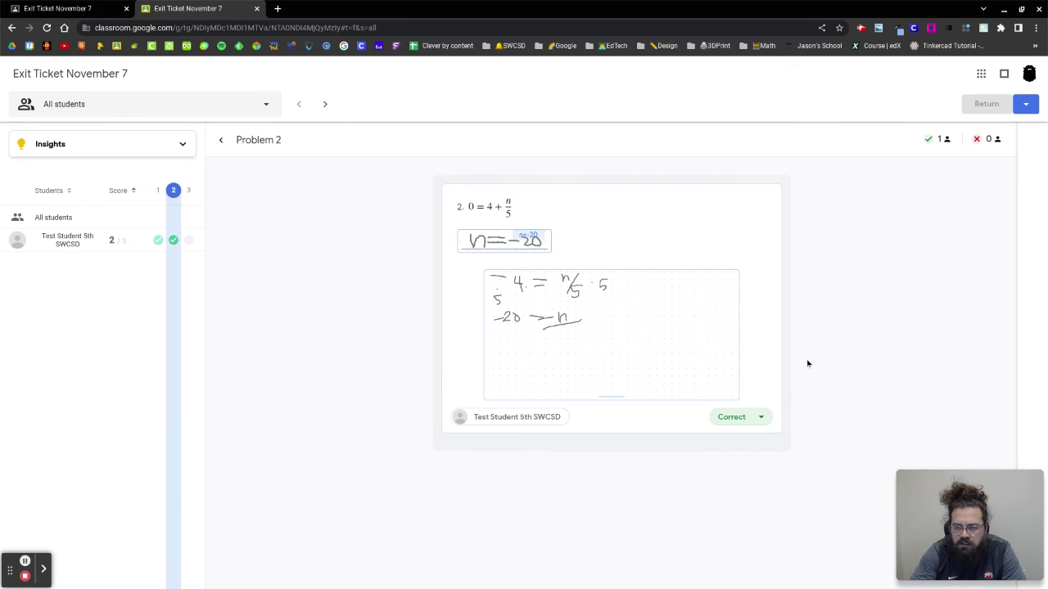
# Examine Problem 3's results, compare them with the student's submission, and try to change the problem's Ungraded mark
pyautogui.click(188, 190)
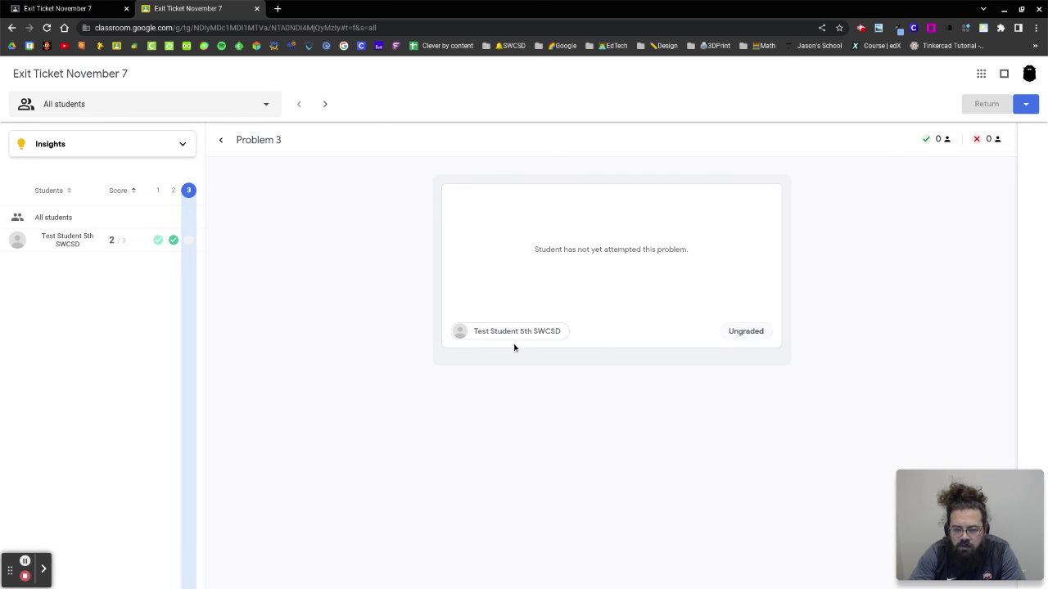
pyautogui.click(555, 330)
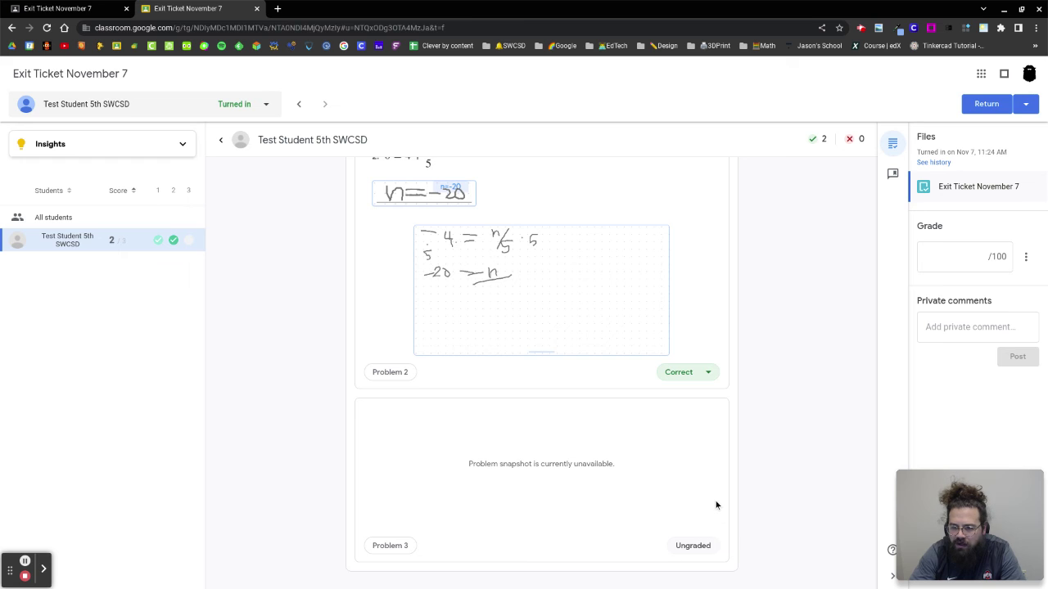
pyautogui.scroll(4, 714, 483)
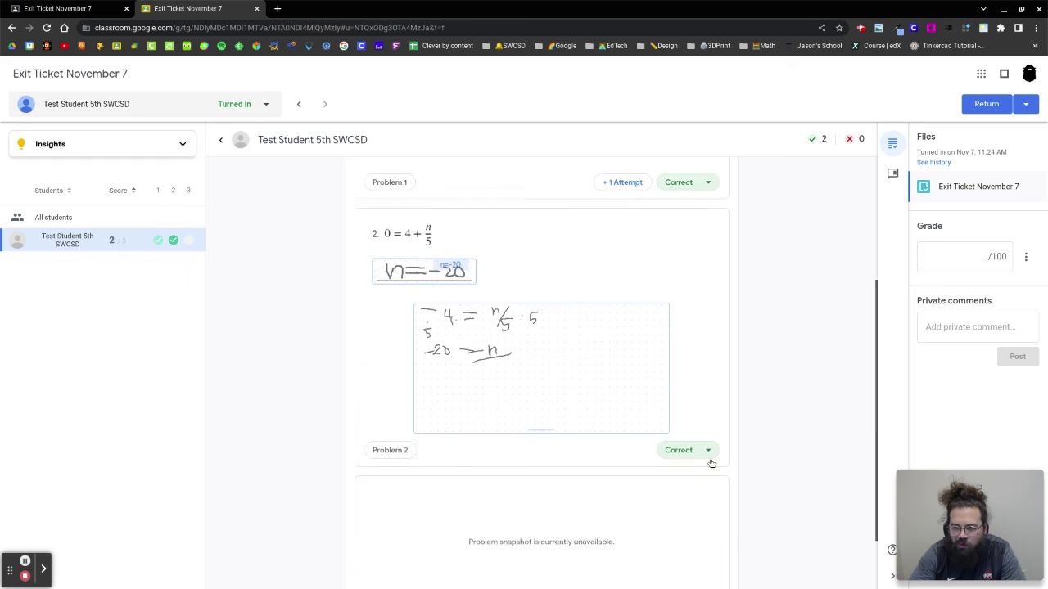
pyautogui.click(189, 240)
pyautogui.click(186, 189)
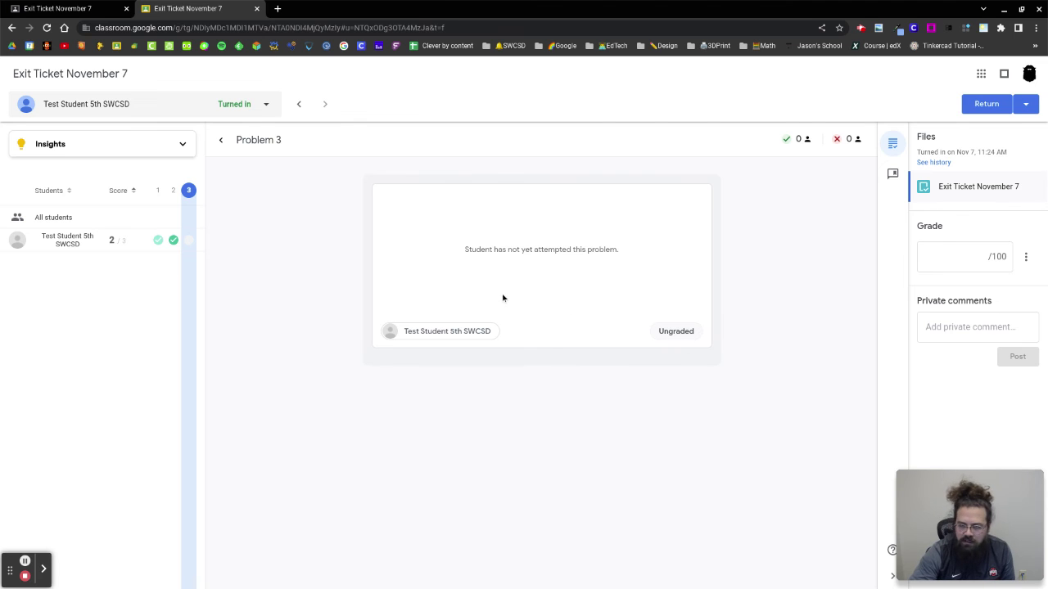
pyautogui.click(676, 332)
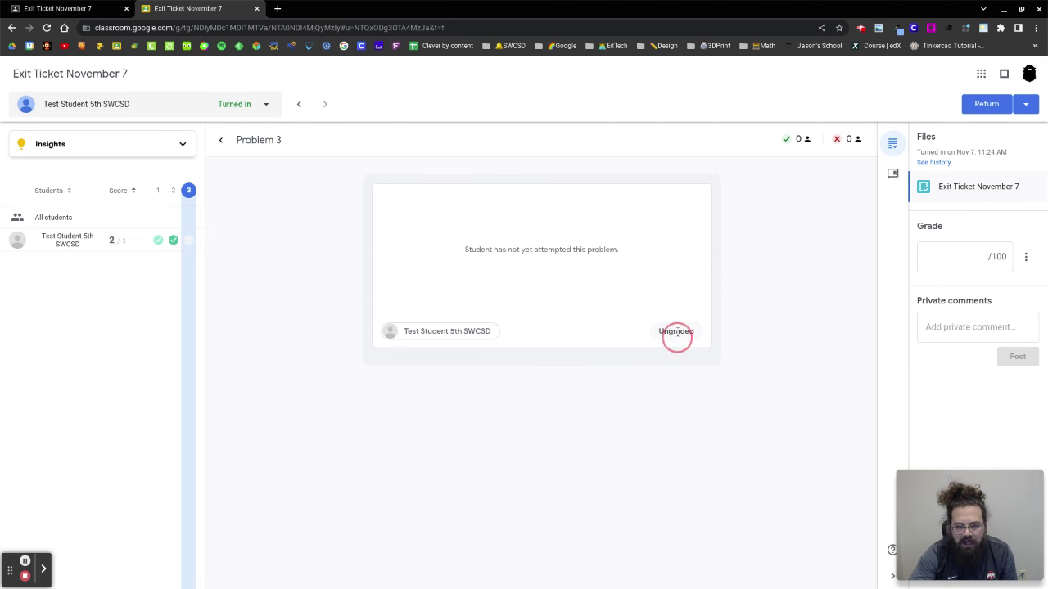
pyautogui.click(682, 331)
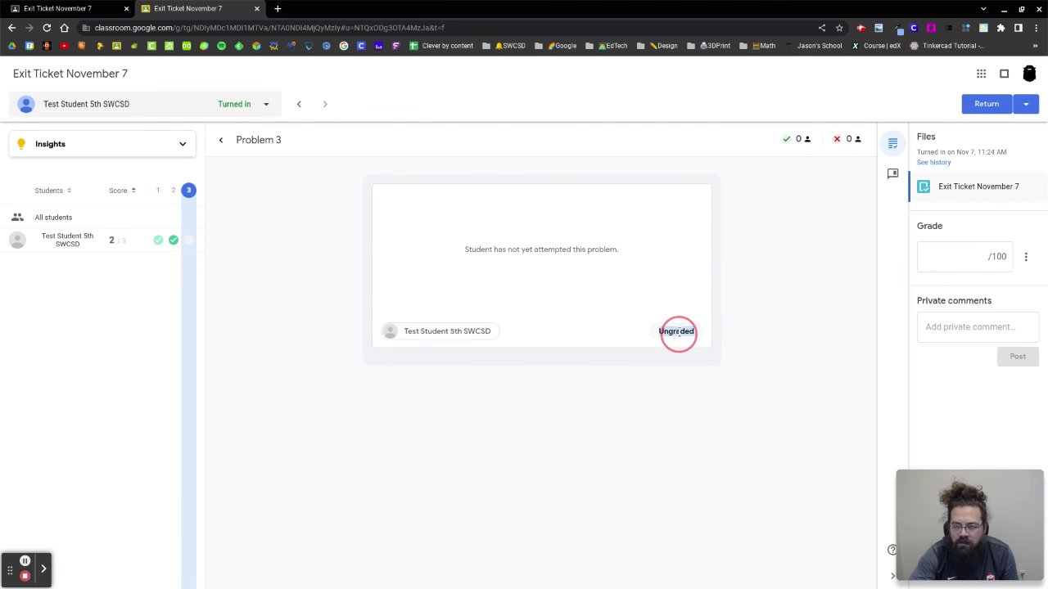
# Reopen the student's submission from Problem 3 and look through all its problems again
pyautogui.click(468, 331)
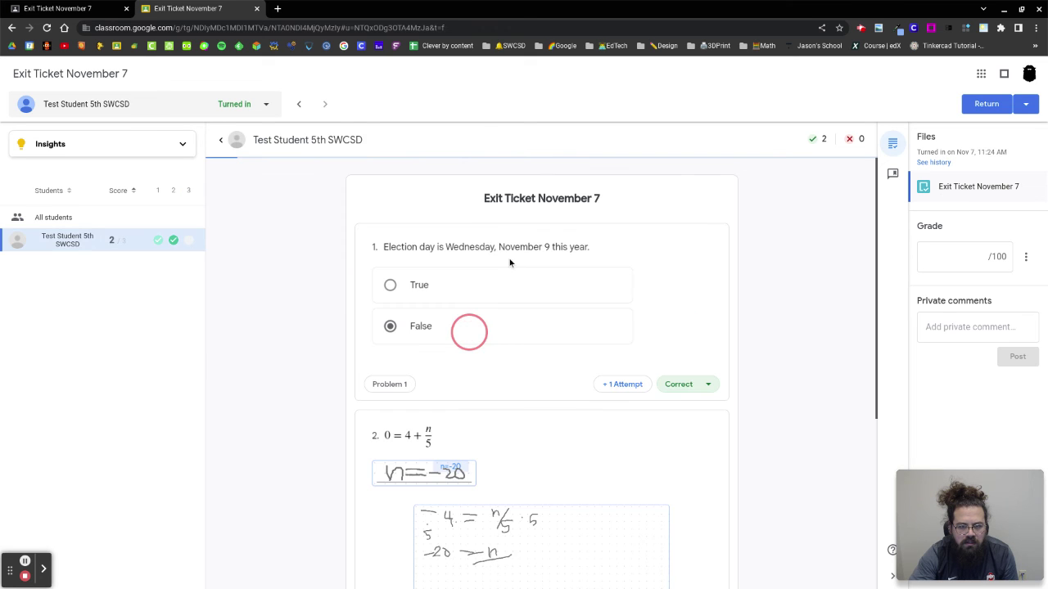
pyautogui.scroll(-3, 767, 442)
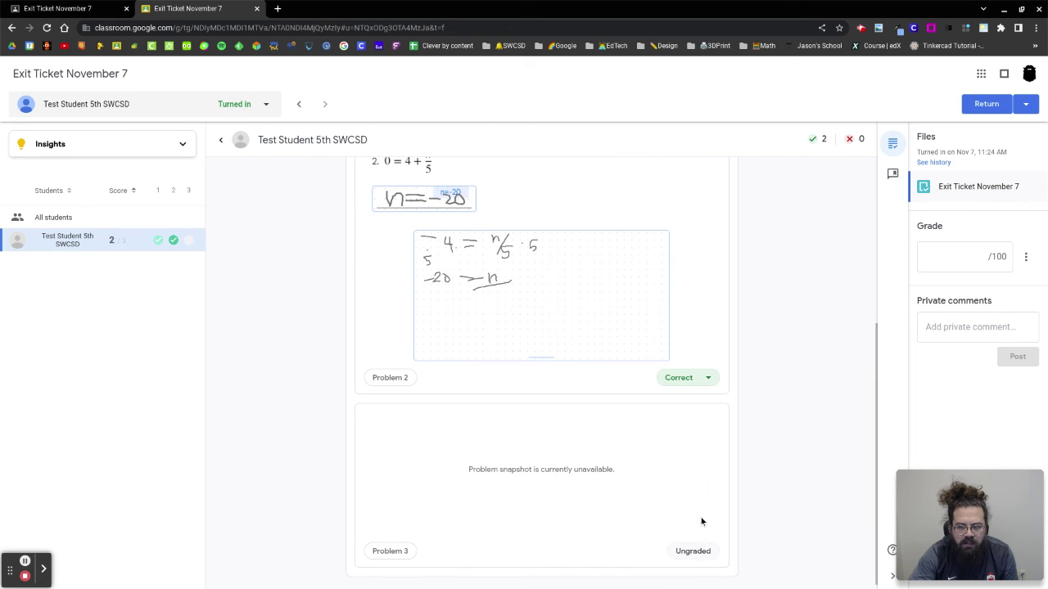
pyautogui.scroll(3, 701, 521)
pyautogui.scroll(-3, 598, 450)
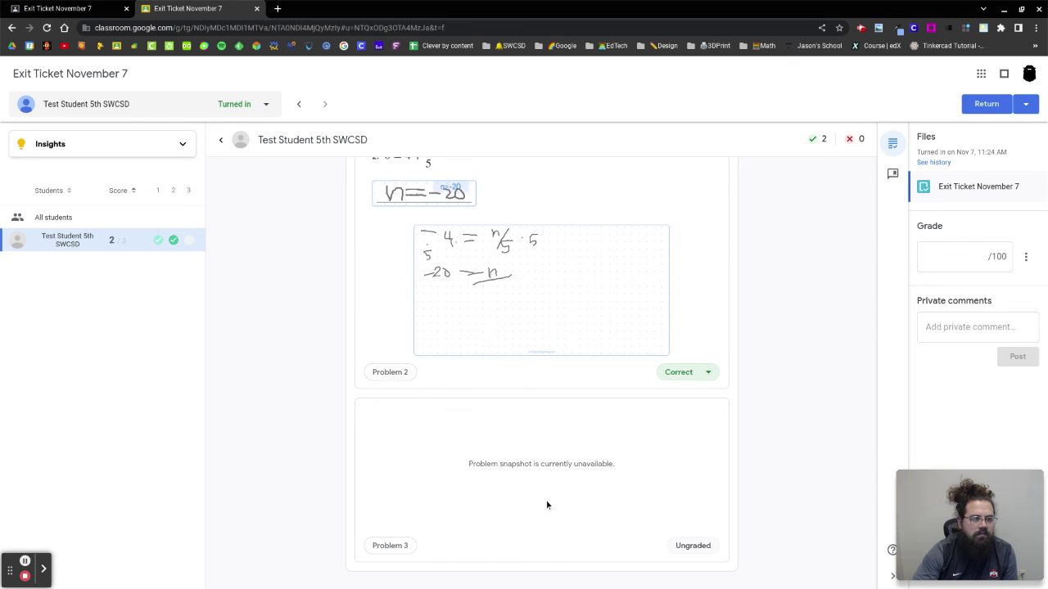
pyautogui.scroll(5, 547, 504)
pyautogui.moveTo(508, 576)
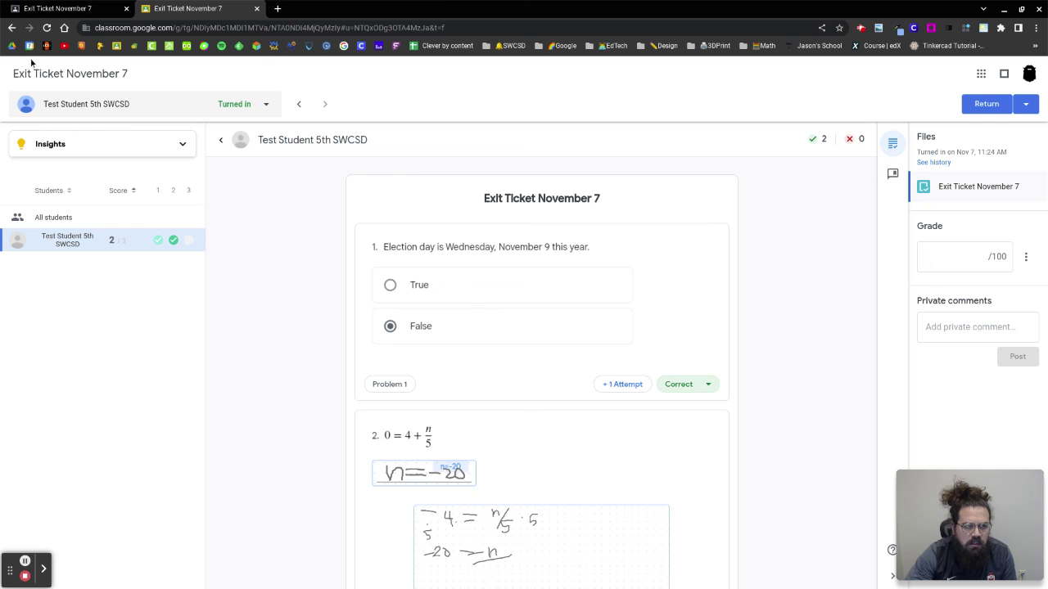
# Return to the assignment's student work page, go to the practice sets library, and open "Exit Ticket November 7"
pyautogui.click(58, 8)
pyautogui.click(22, 75)
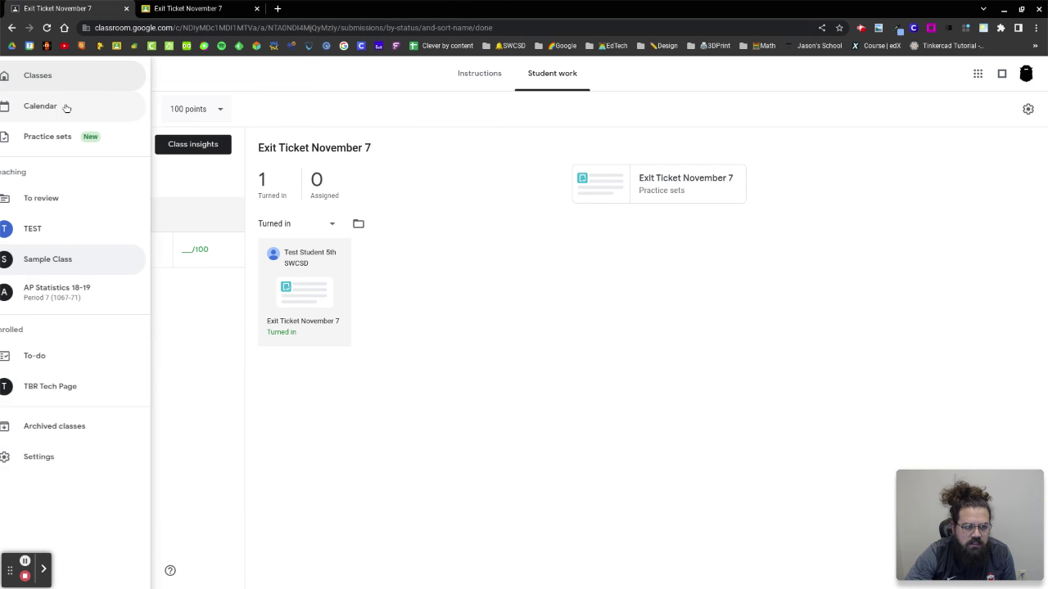
pyautogui.click(61, 136)
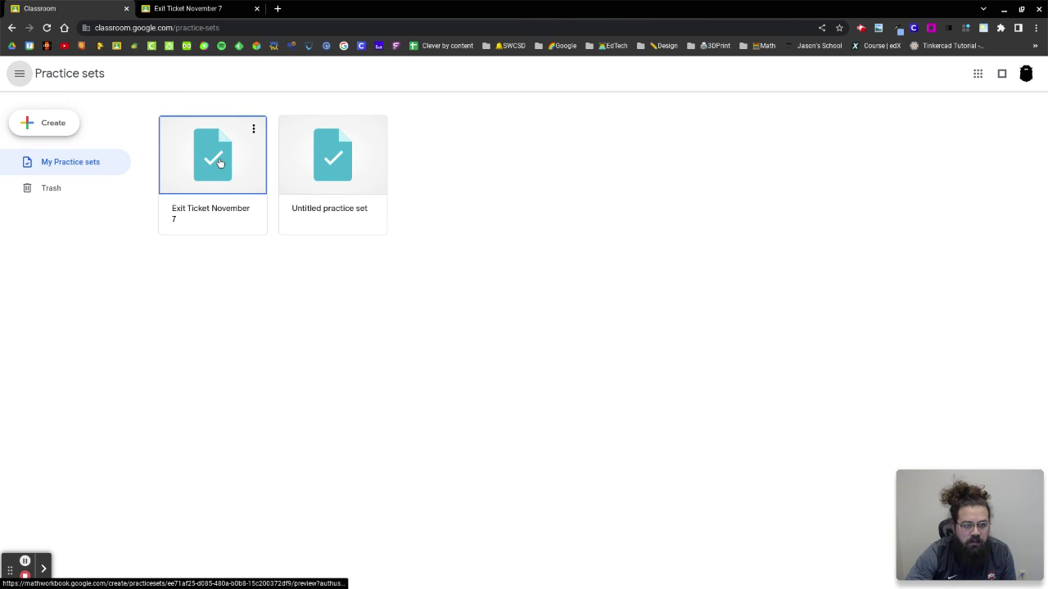
pyautogui.click(220, 163)
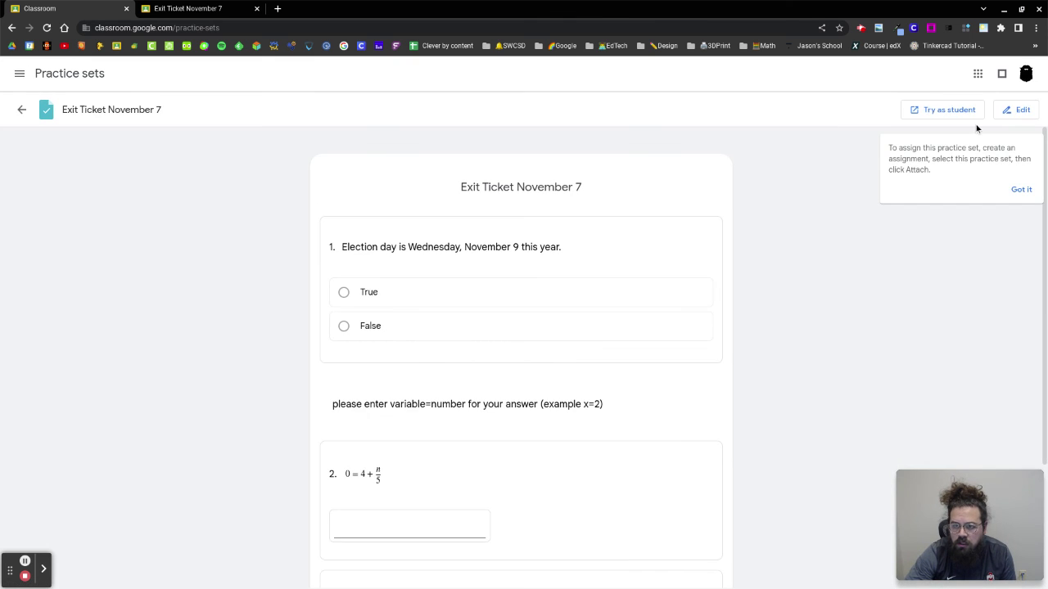
# Launch the student preview of the practice set, close it, and look over the problems in the teacher's view
pyautogui.click(956, 110)
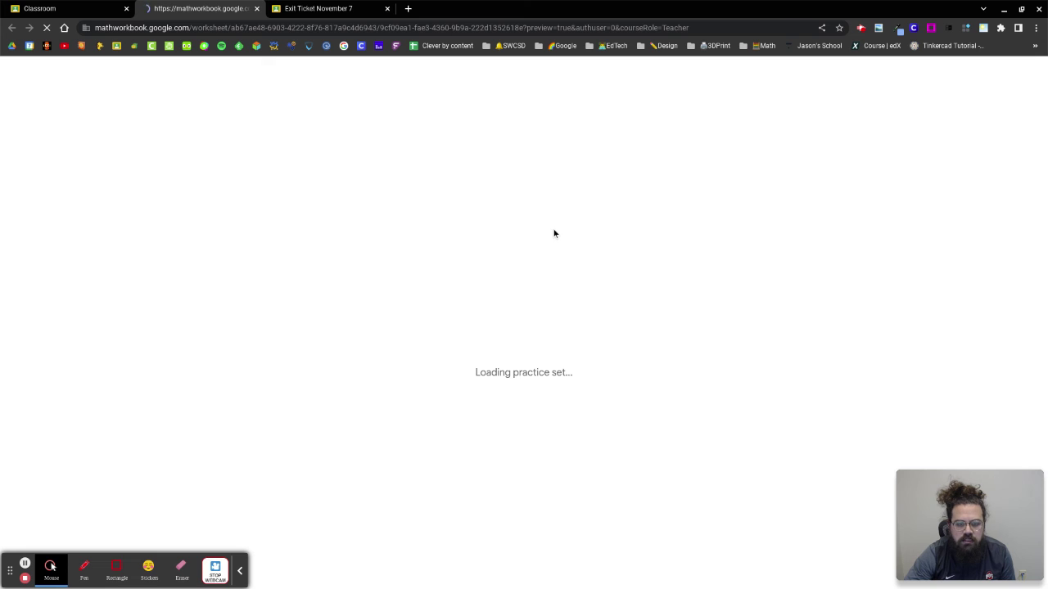
pyautogui.click(258, 9)
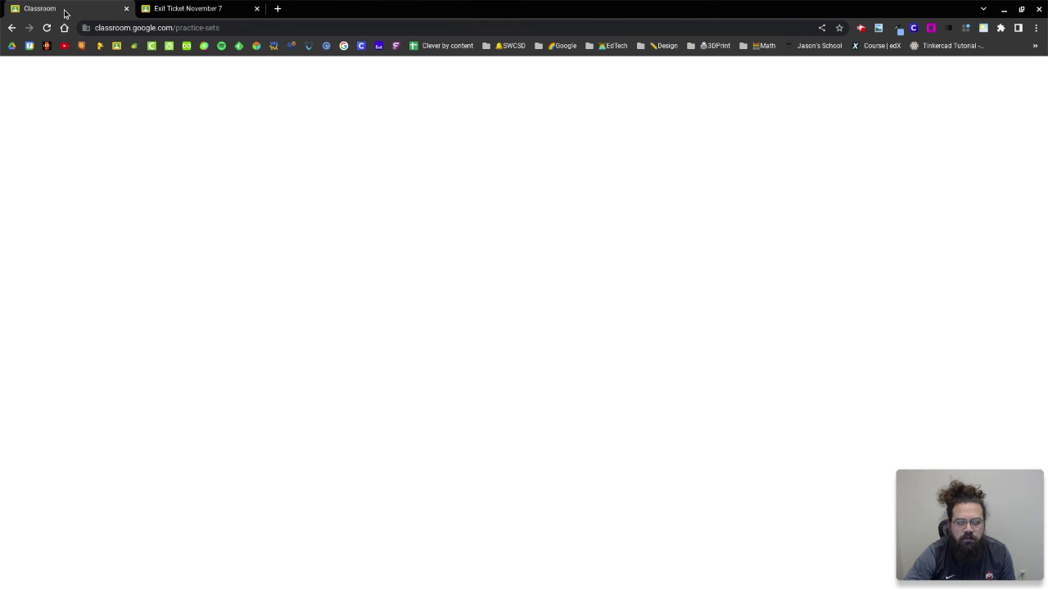
pyautogui.scroll(-2, 677, 468)
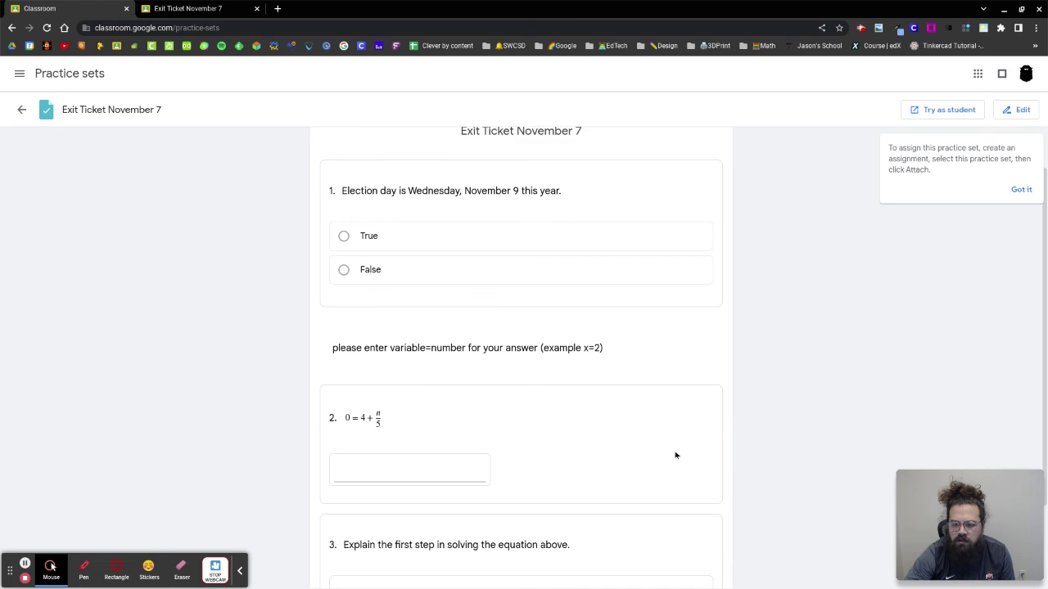
pyautogui.scroll(1, 695, 431)
pyautogui.scroll(1, 700, 442)
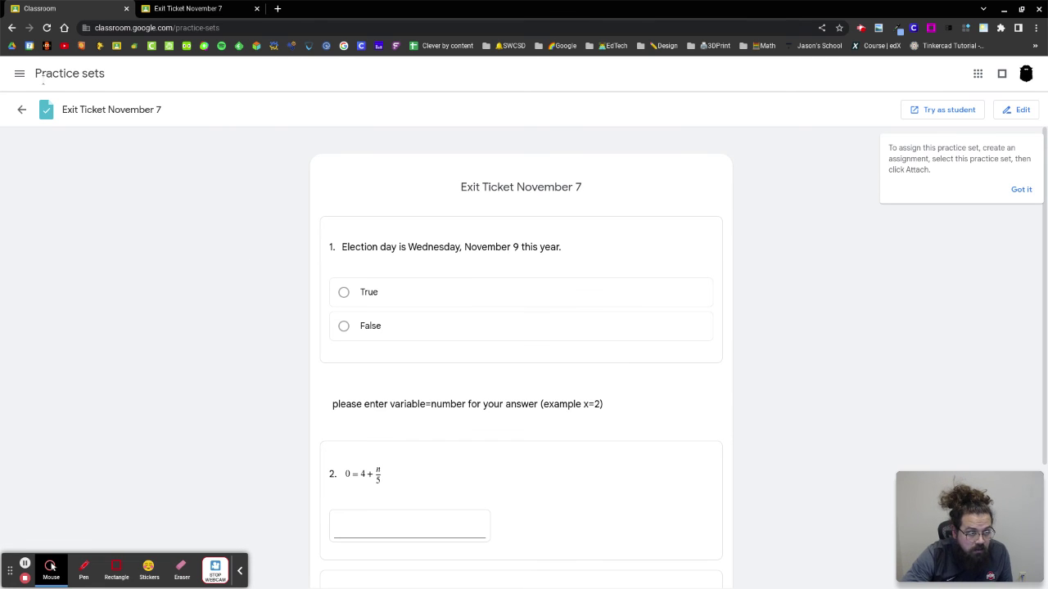
# Go back to Sample Class and open its Classwork page
pyautogui.click(23, 79)
pyautogui.click(76, 262)
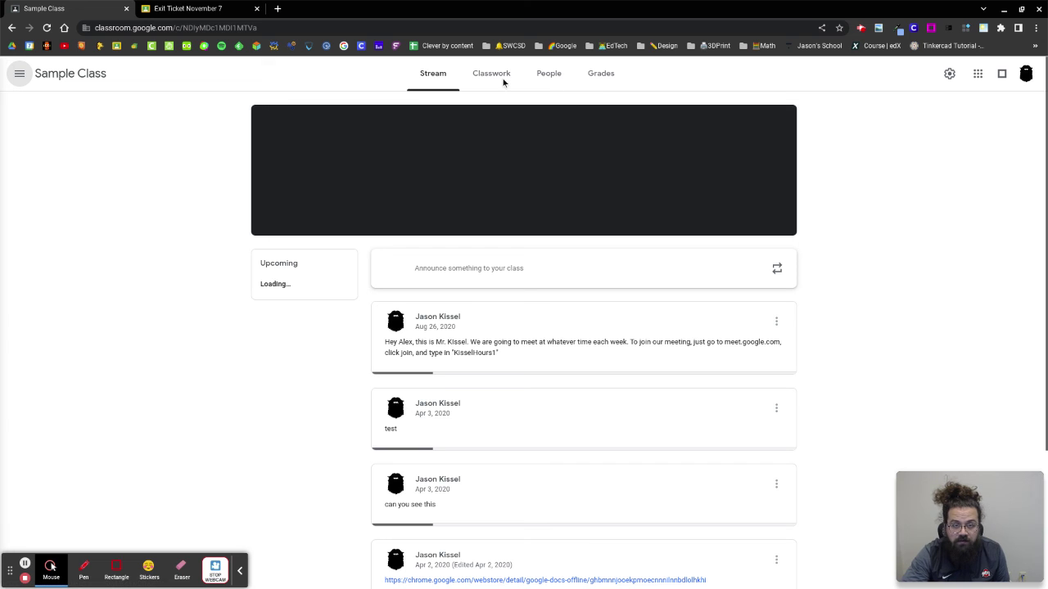
pyautogui.click(503, 78)
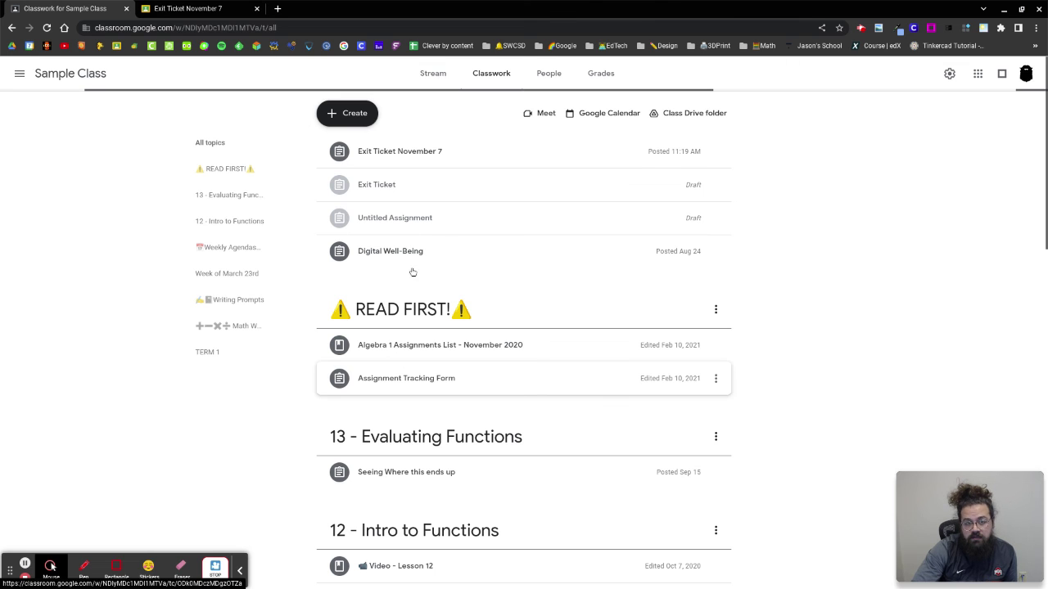
# Look through the class's assignments and topics, from the posted Exit Ticket November 7 down to TERM 1, and return to the start
pyautogui.scroll(-2, 551, 424)
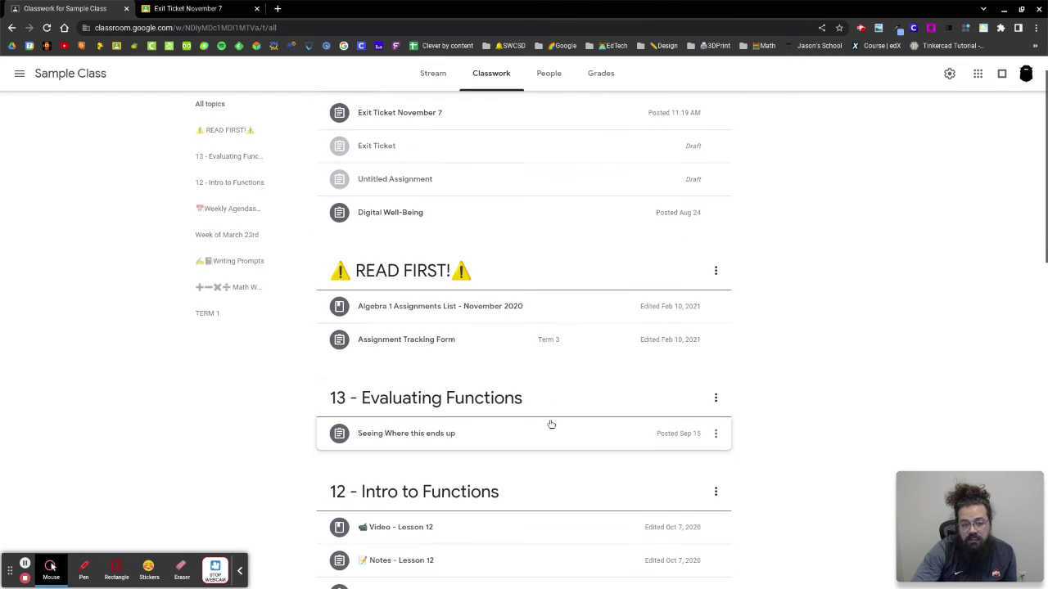
pyautogui.scroll(-2, 556, 422)
pyautogui.scroll(3, 540, 385)
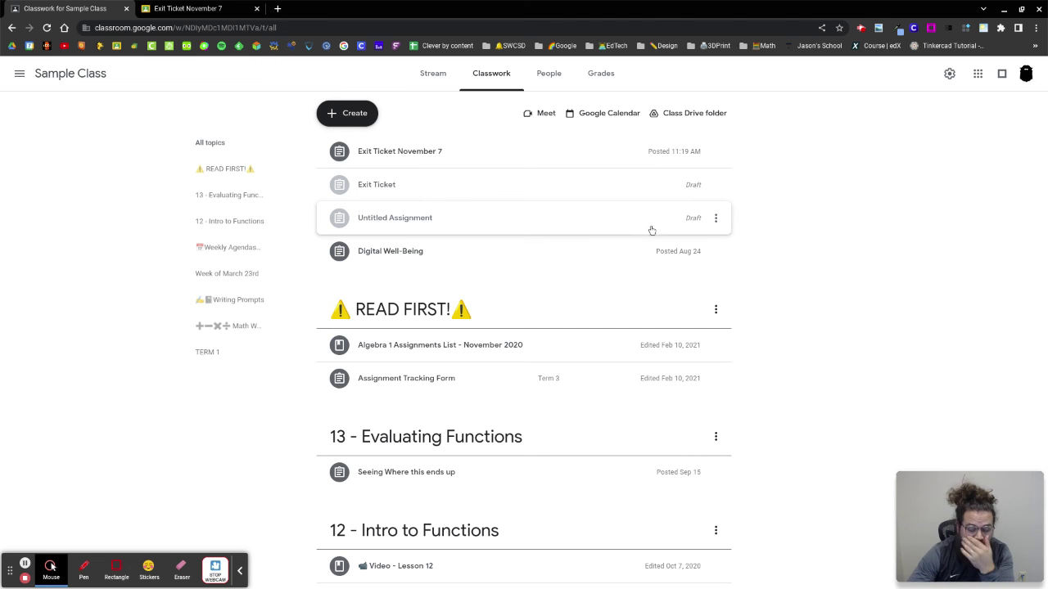
pyautogui.scroll(-15, 554, 258)
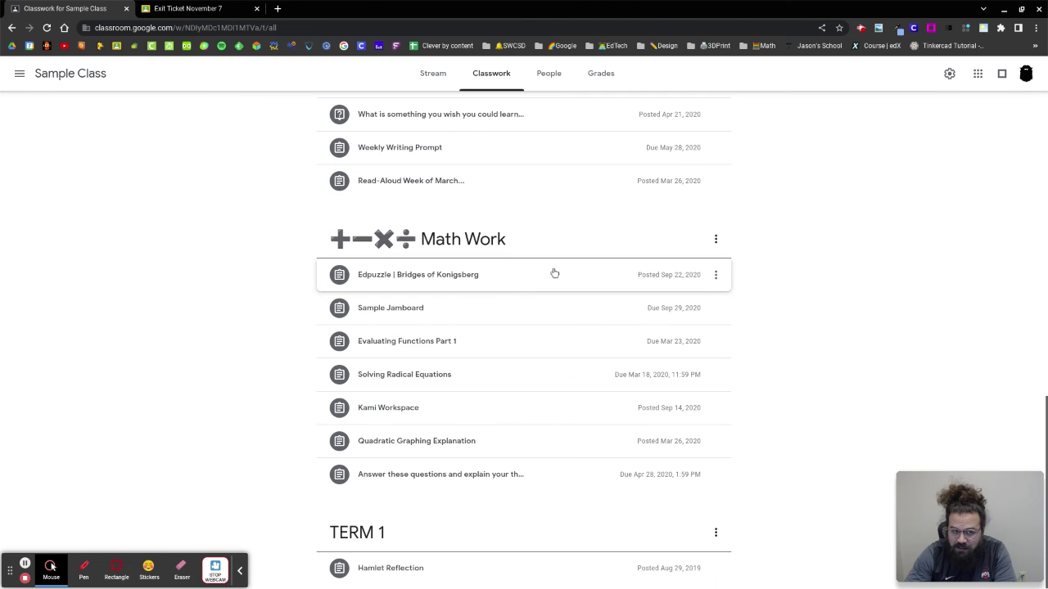
pyautogui.scroll(7, 554, 273)
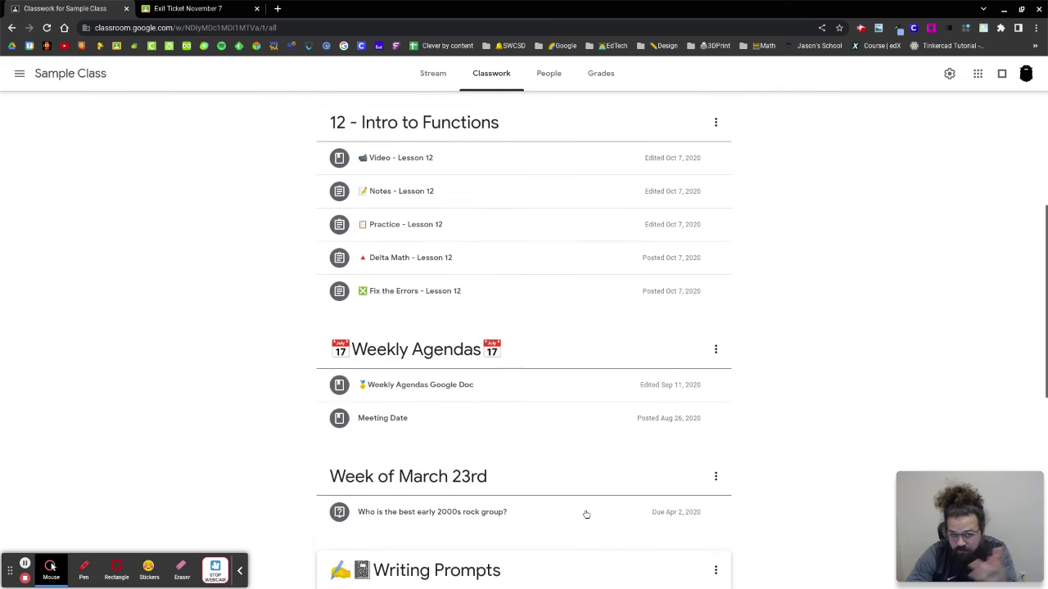
pyautogui.scroll(5, 586, 514)
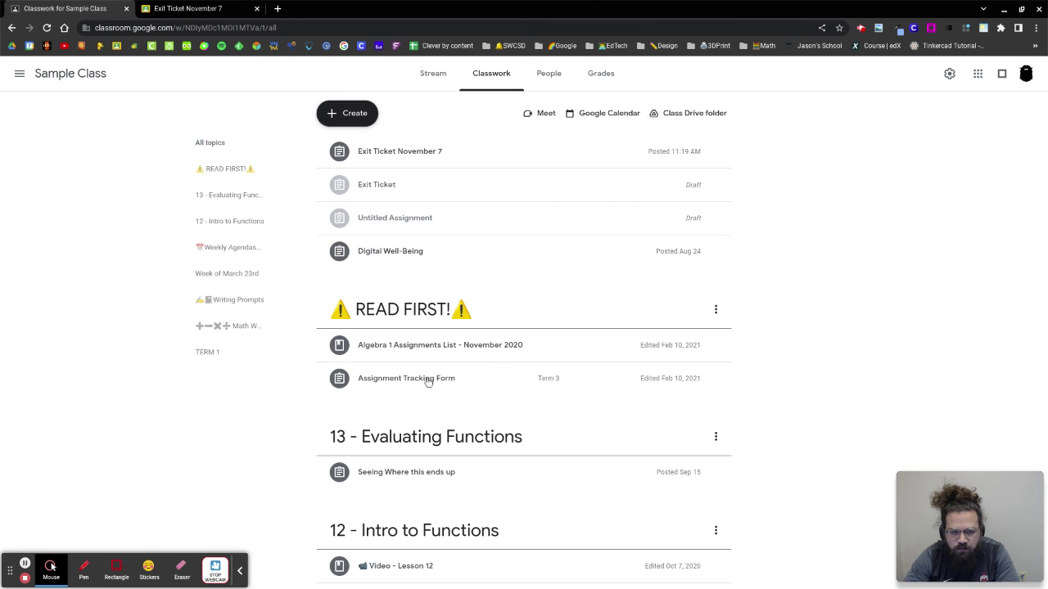
pyautogui.scroll(-5, 428, 401)
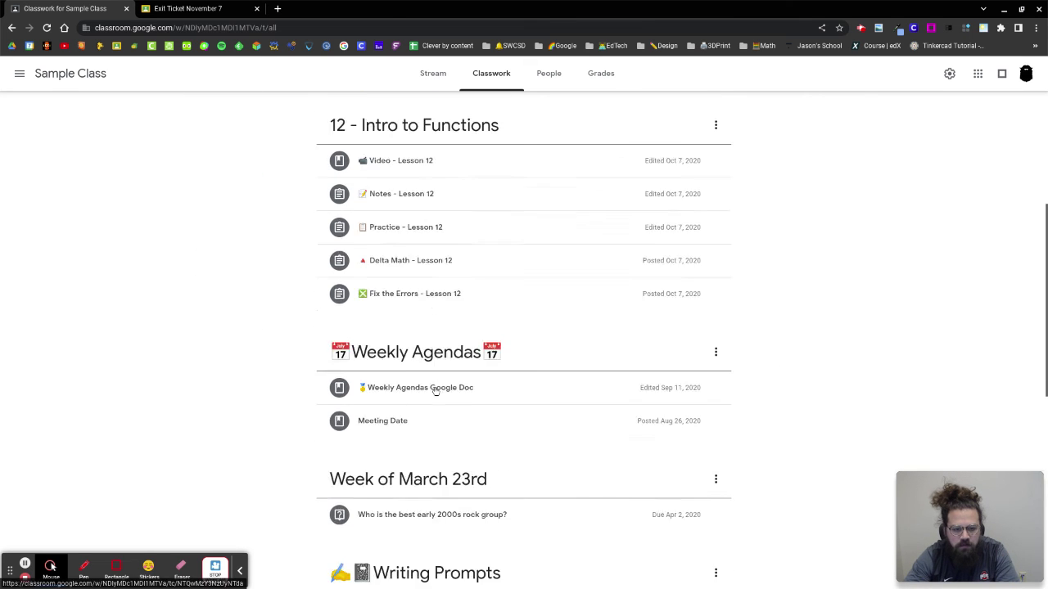
pyautogui.scroll(5, 436, 390)
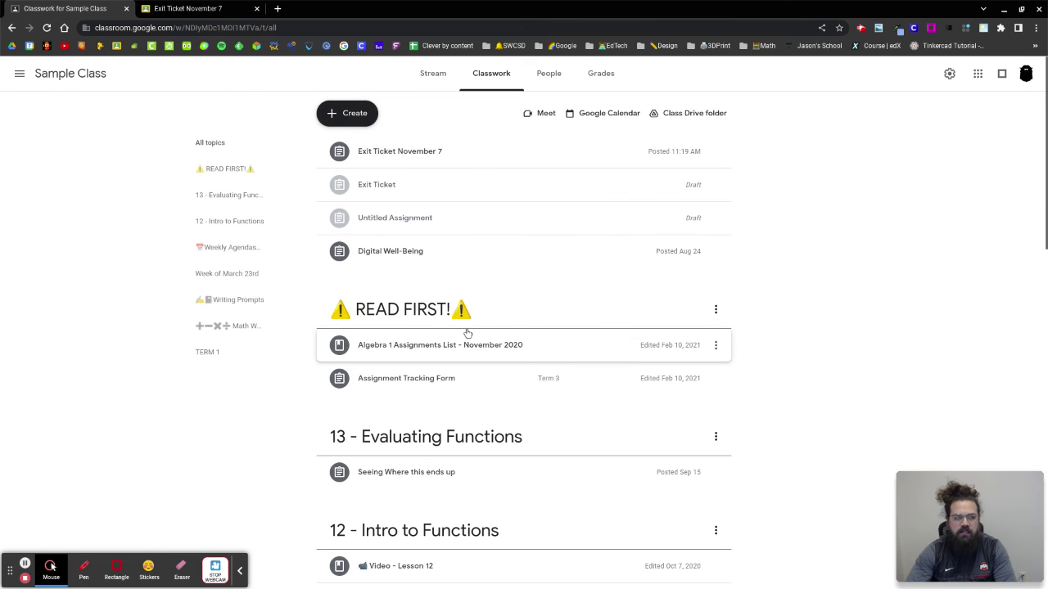